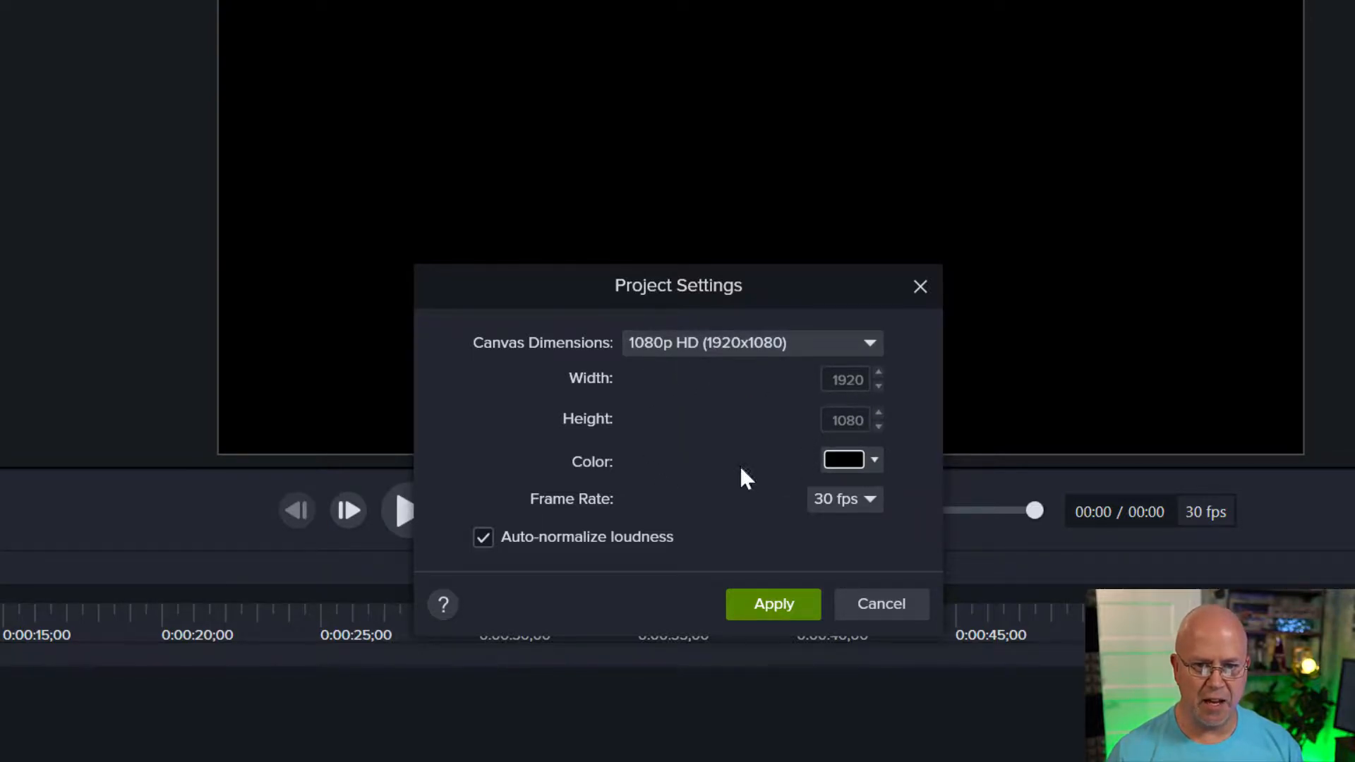
Set the project's frame rate to 60 fps and apply the project settings.
{"action": "left_click", "coordinate": [844, 506]}
{"action": "left_click", "coordinate": [840, 612]}
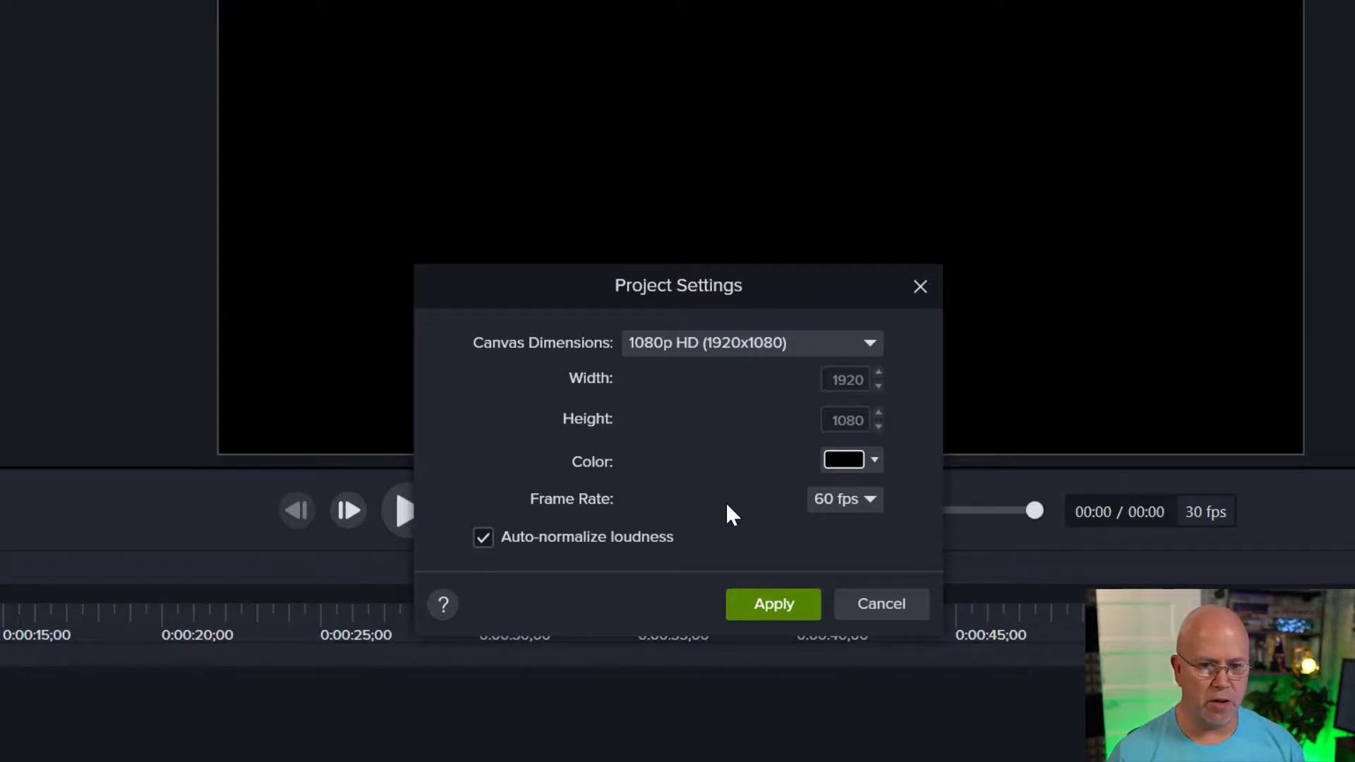
{"action": "left_click", "coordinate": [790, 608]}
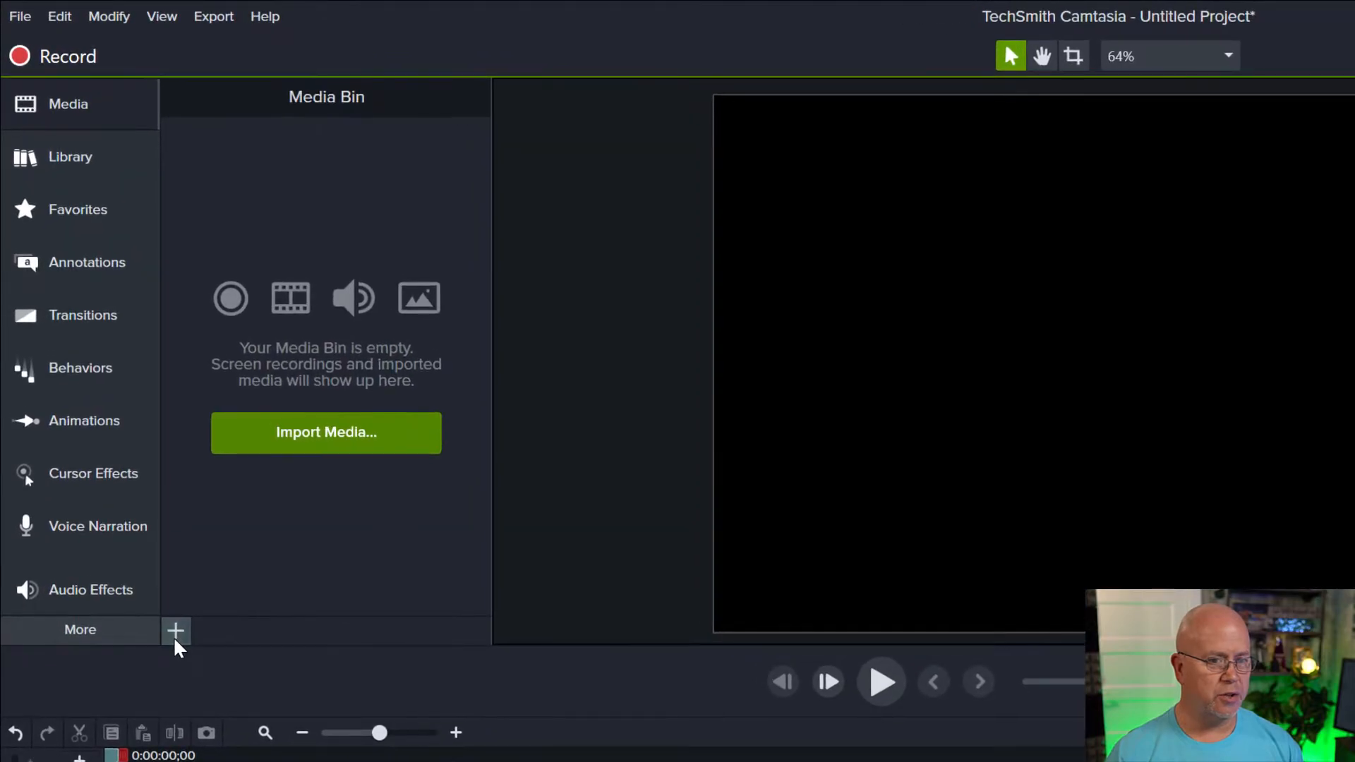
Import Camtasia Secrets Background.png and pixelate.wav from the files folder into the media bin.
{"action": "left_click", "coordinate": [174, 635]}
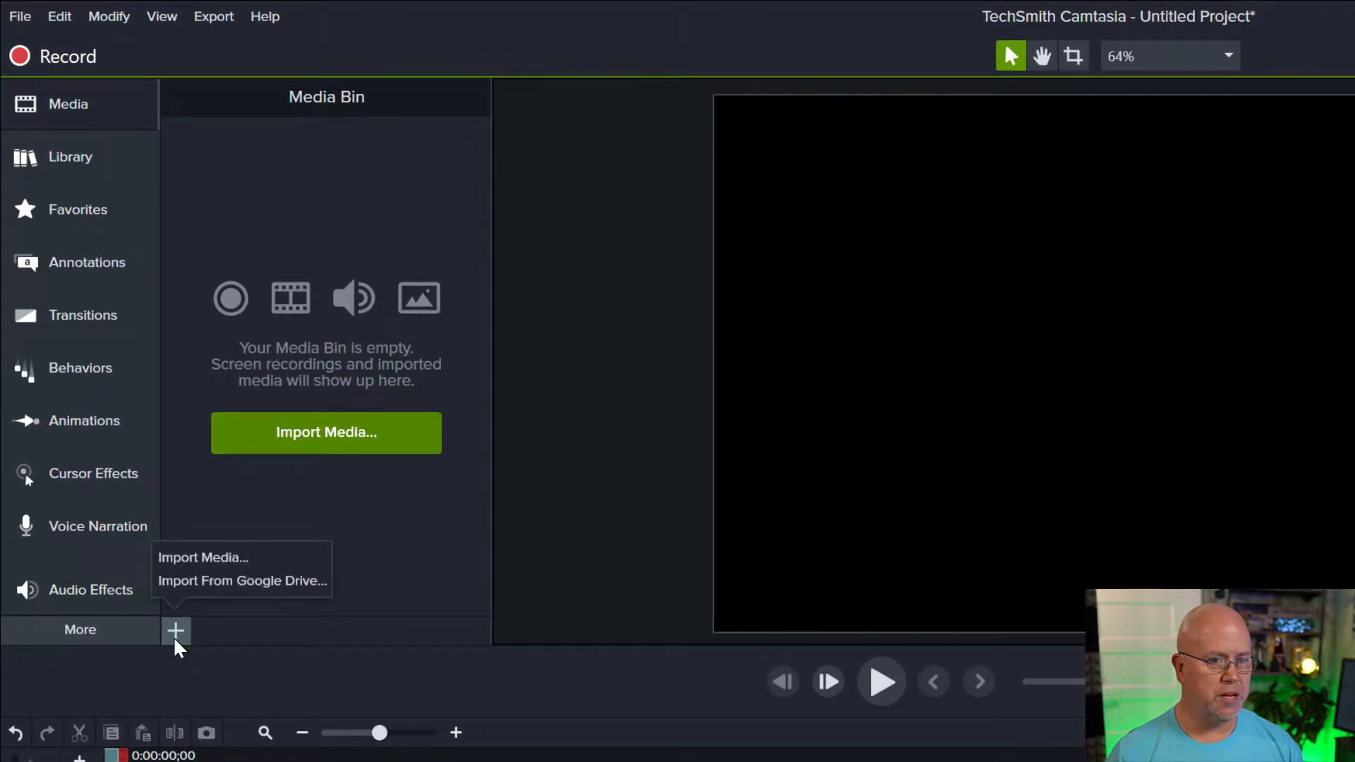
{"action": "left_click", "coordinate": [201, 559]}
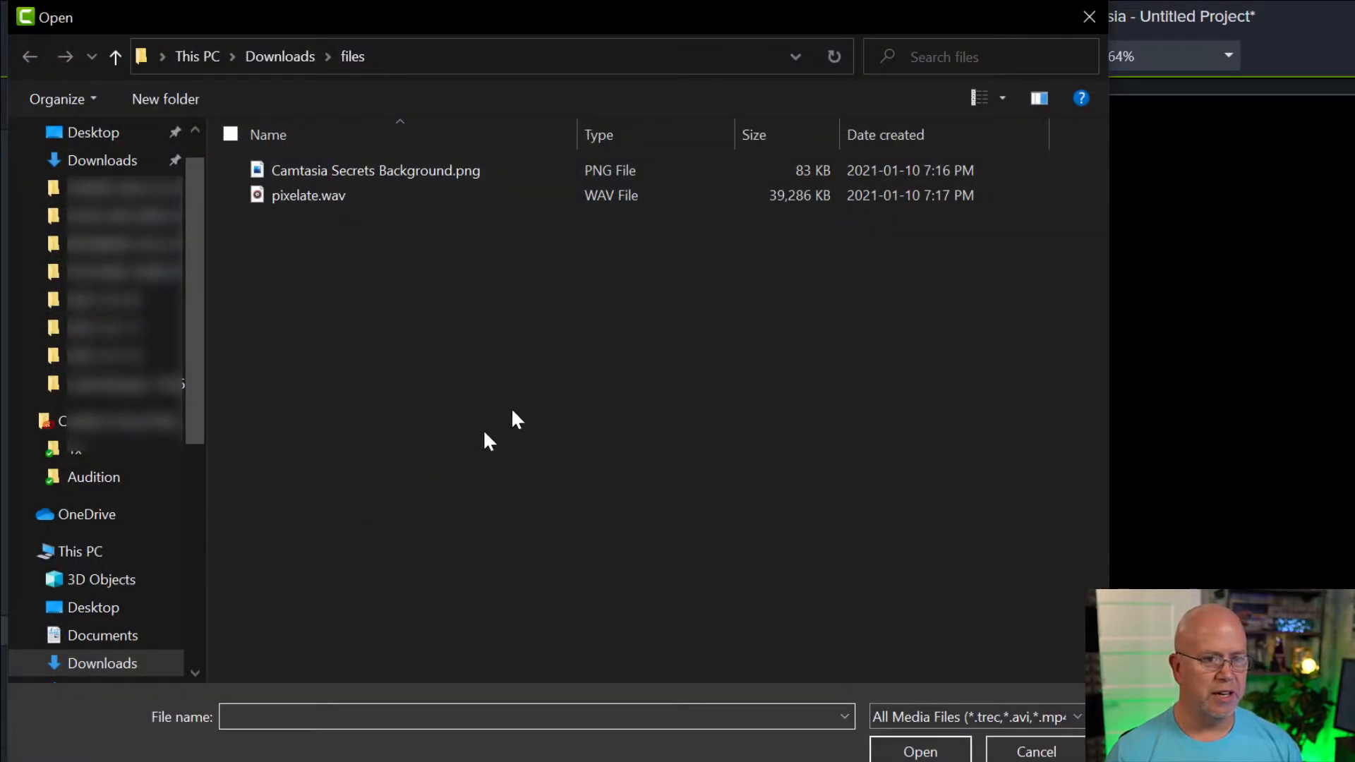
{"action": "left_click", "coordinate": [391, 168]}
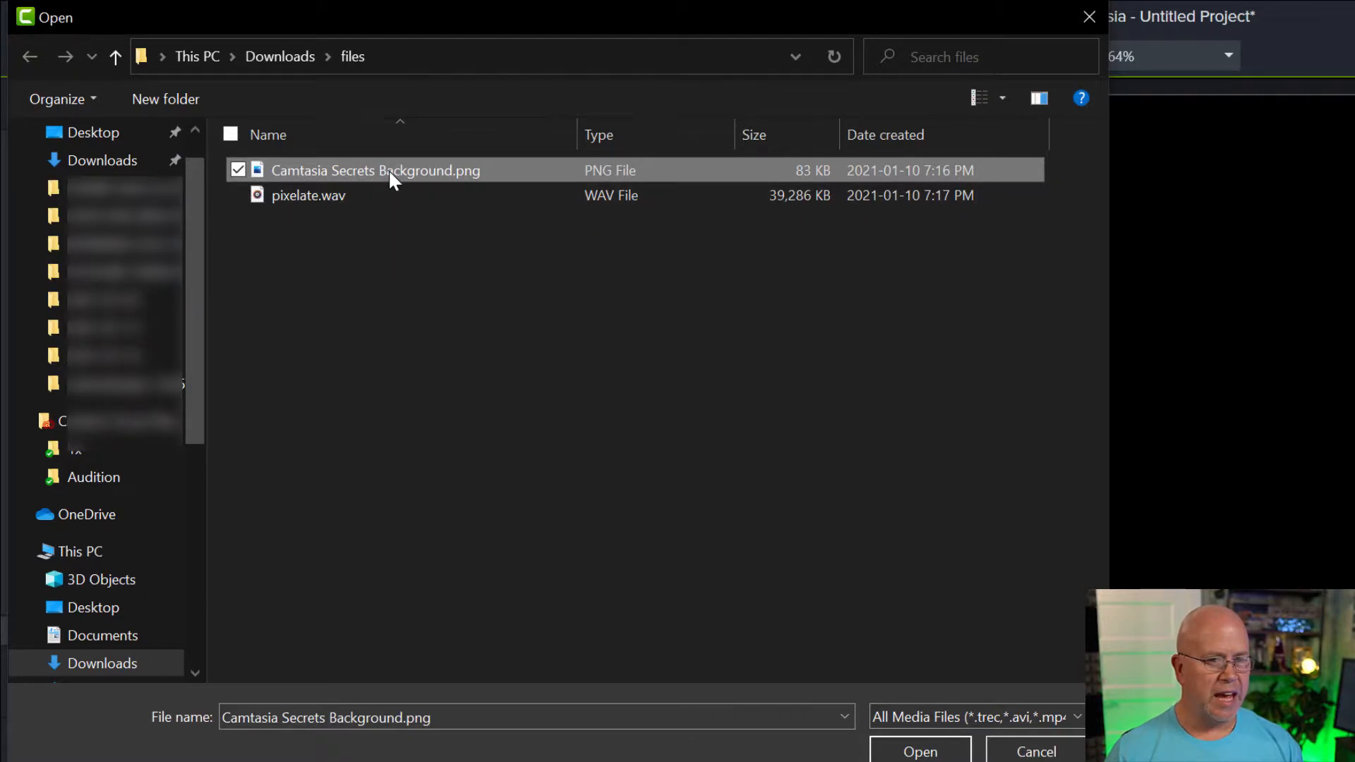
{"action": "left_click", "coordinate": [297, 196], "text": "ctrl"}
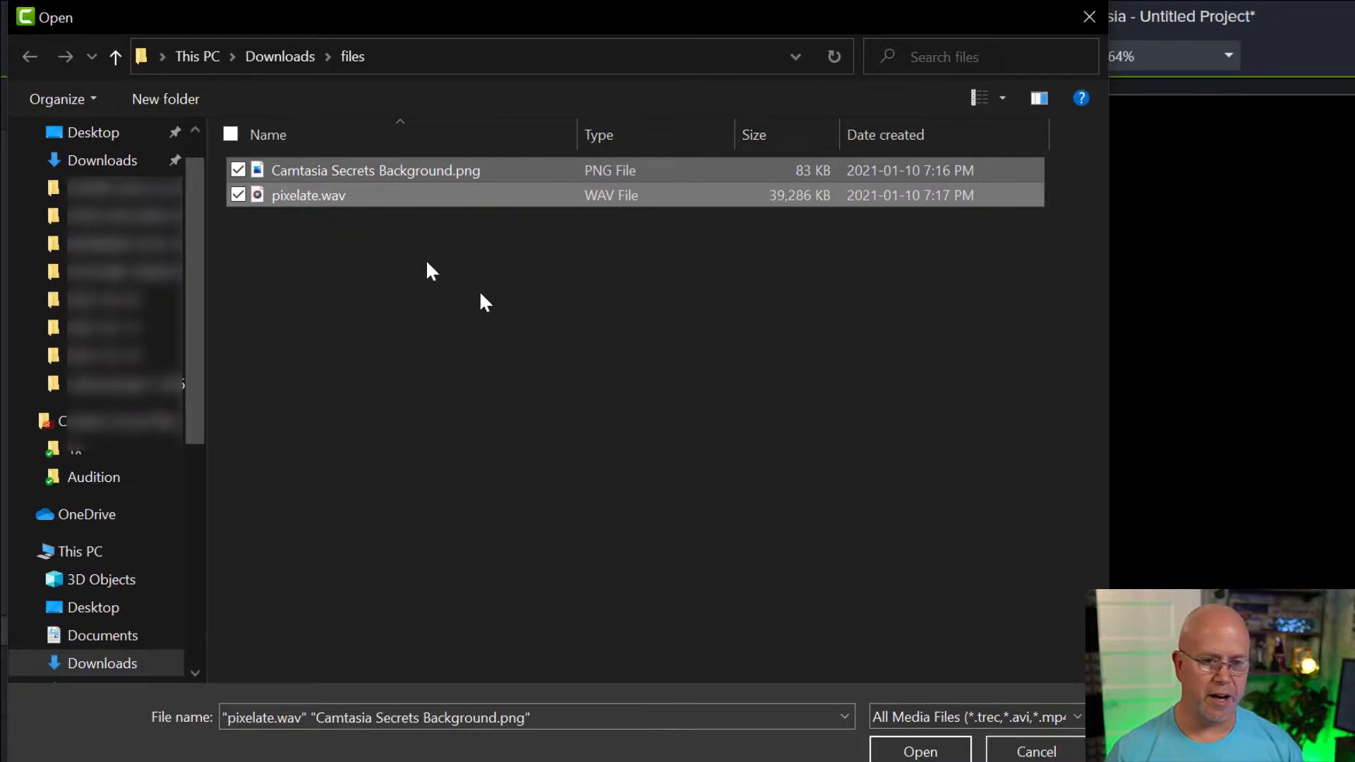
{"action": "left_click", "coordinate": [920, 752]}
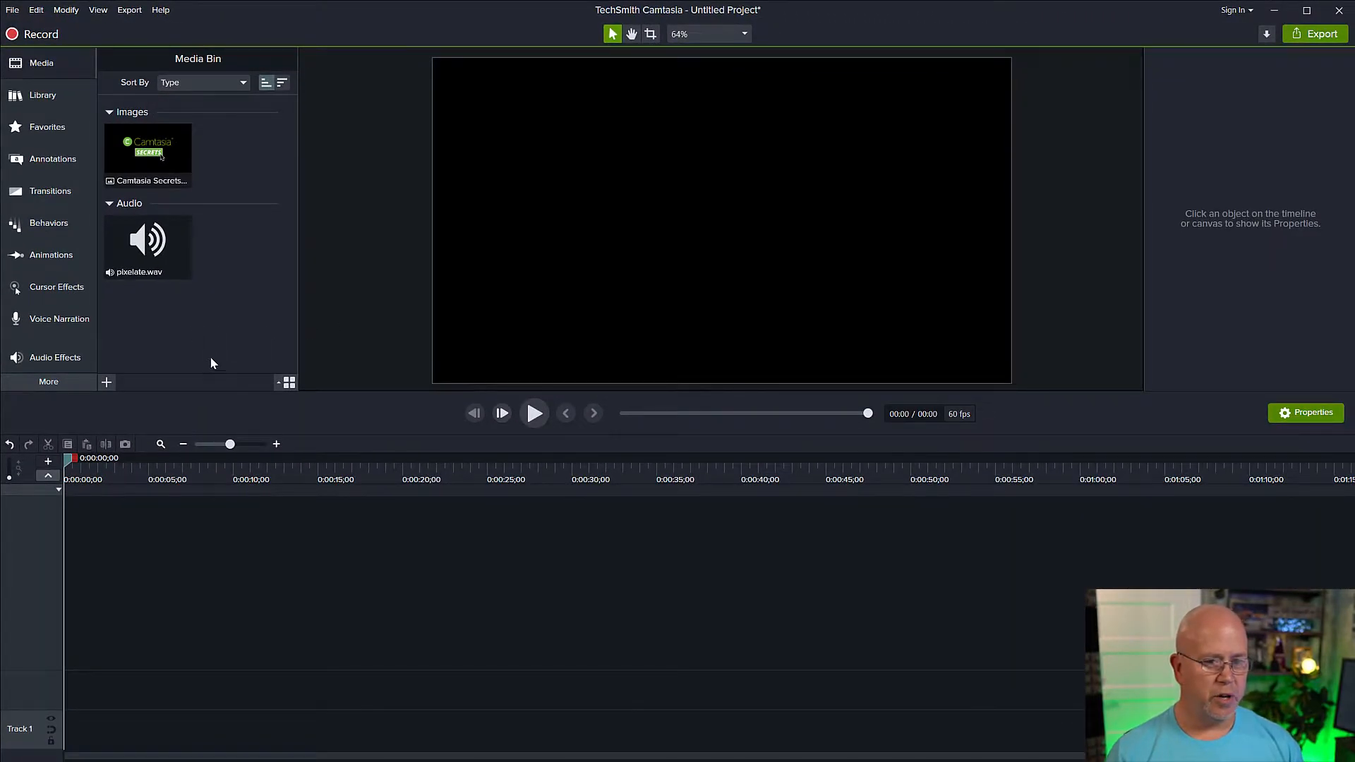
Place pixelate.wav at the start of Track 1 and the Camtasia Secrets Background image at the start of Track 2.
{"action": "left_click", "coordinate": [149, 244]}
{"action": "left_click_drag", "start_coordinate": [148, 247], "coordinate": [27, 639]}
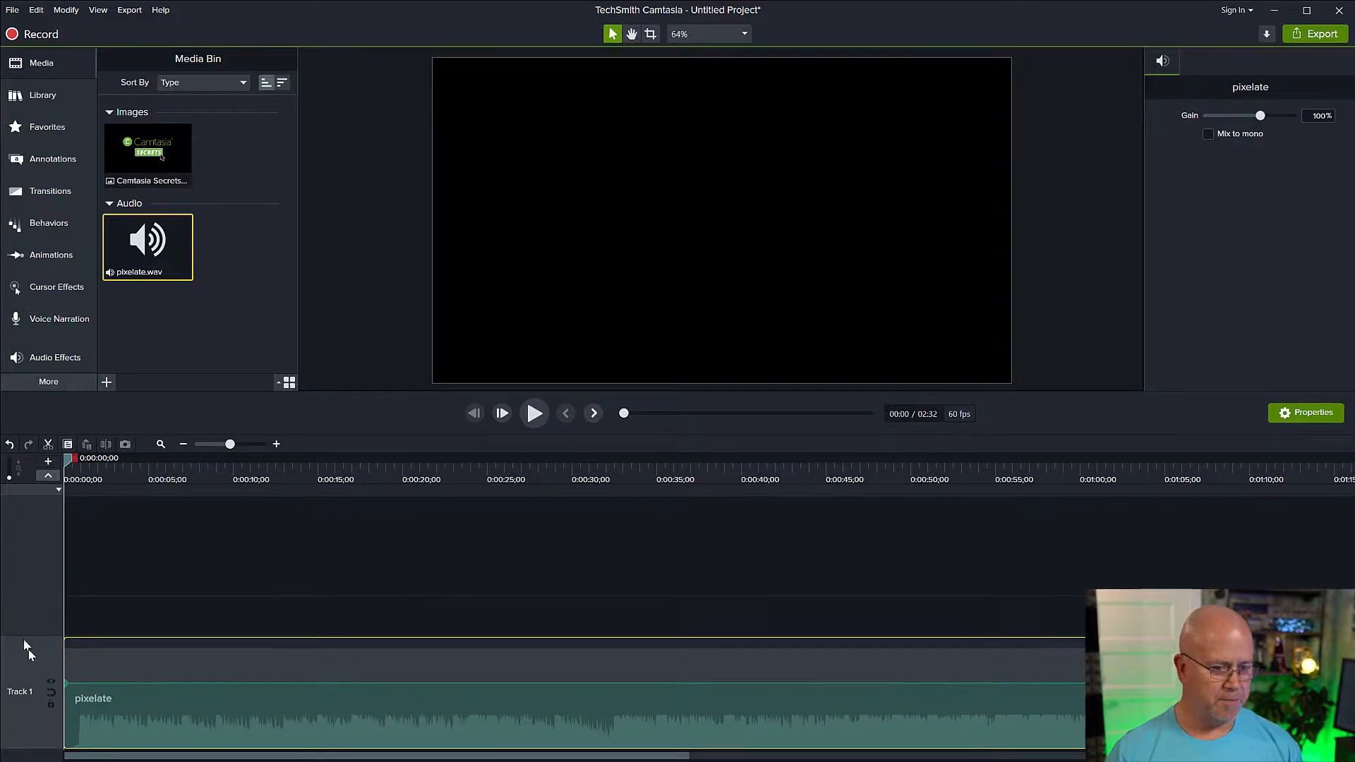
{"action": "left_click_drag", "start_coordinate": [149, 155], "coordinate": [58, 615]}
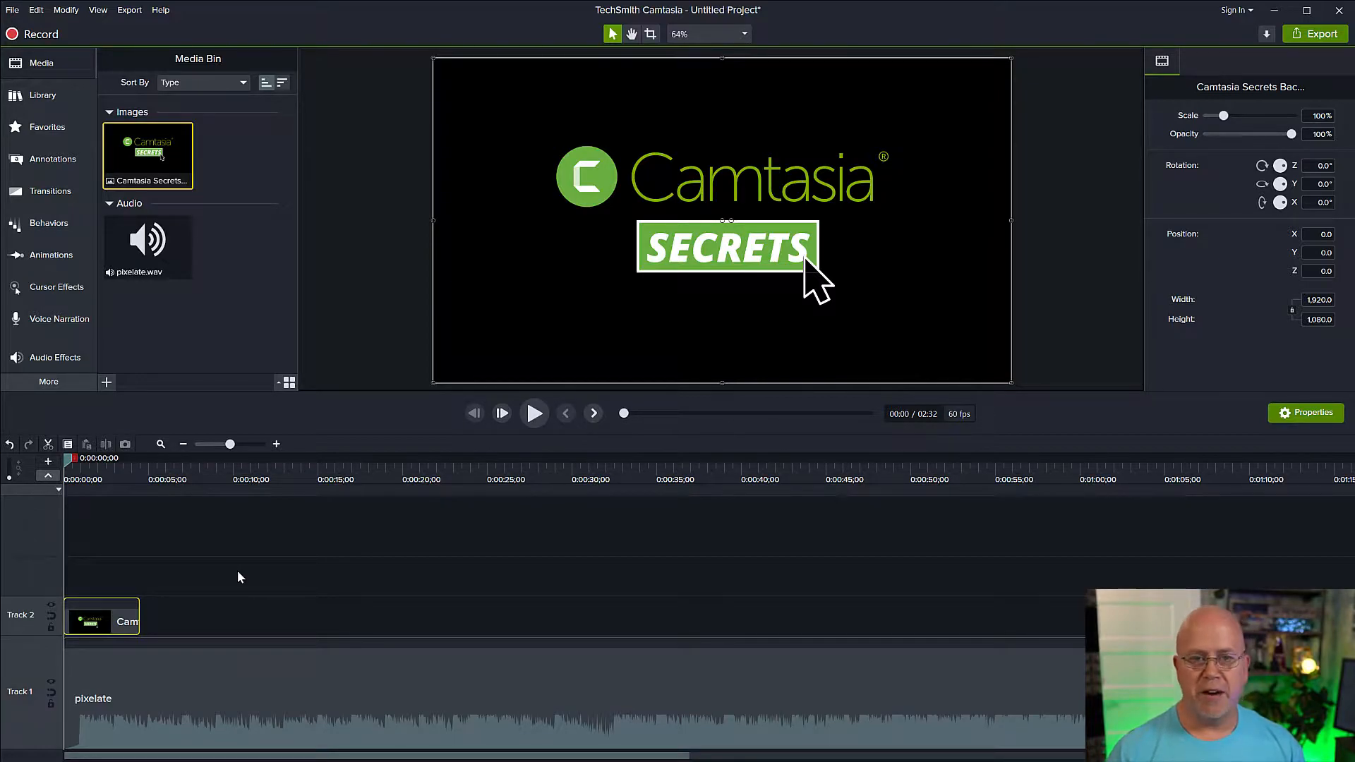
Set the duration of the Camtasia Secrets Background clip to 5 seconds.
{"action": "right_click", "coordinate": [111, 622]}
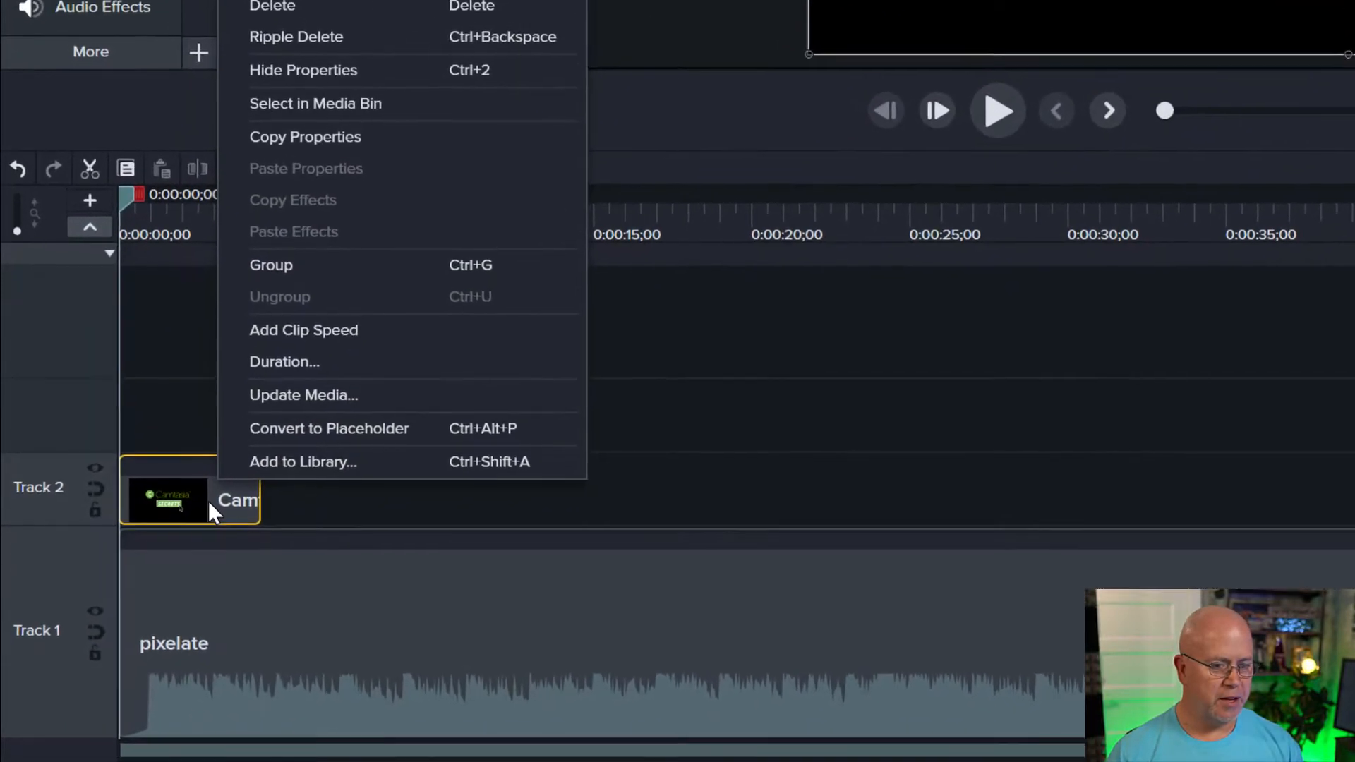
{"action": "left_click", "coordinate": [283, 363]}
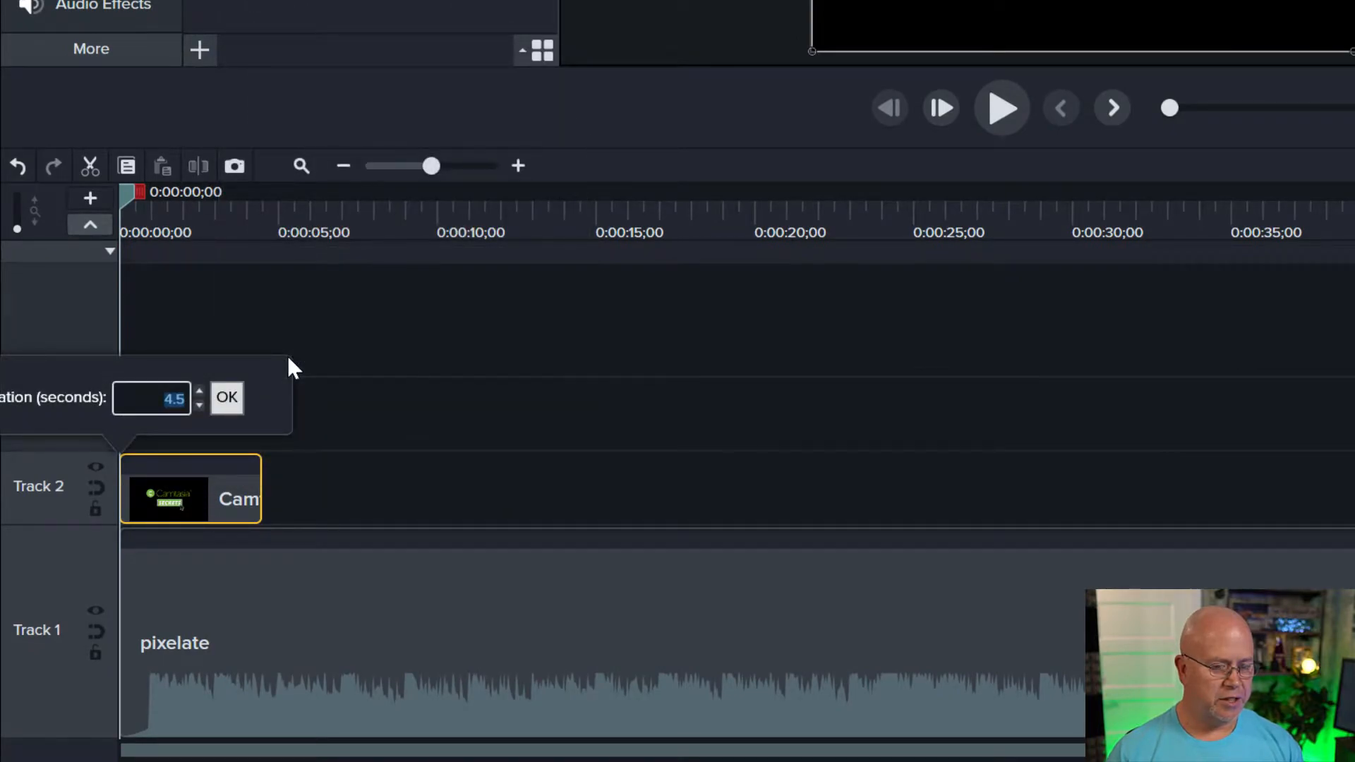
{"action": "type", "text": "5"}
{"action": "left_click", "coordinate": [226, 398]}
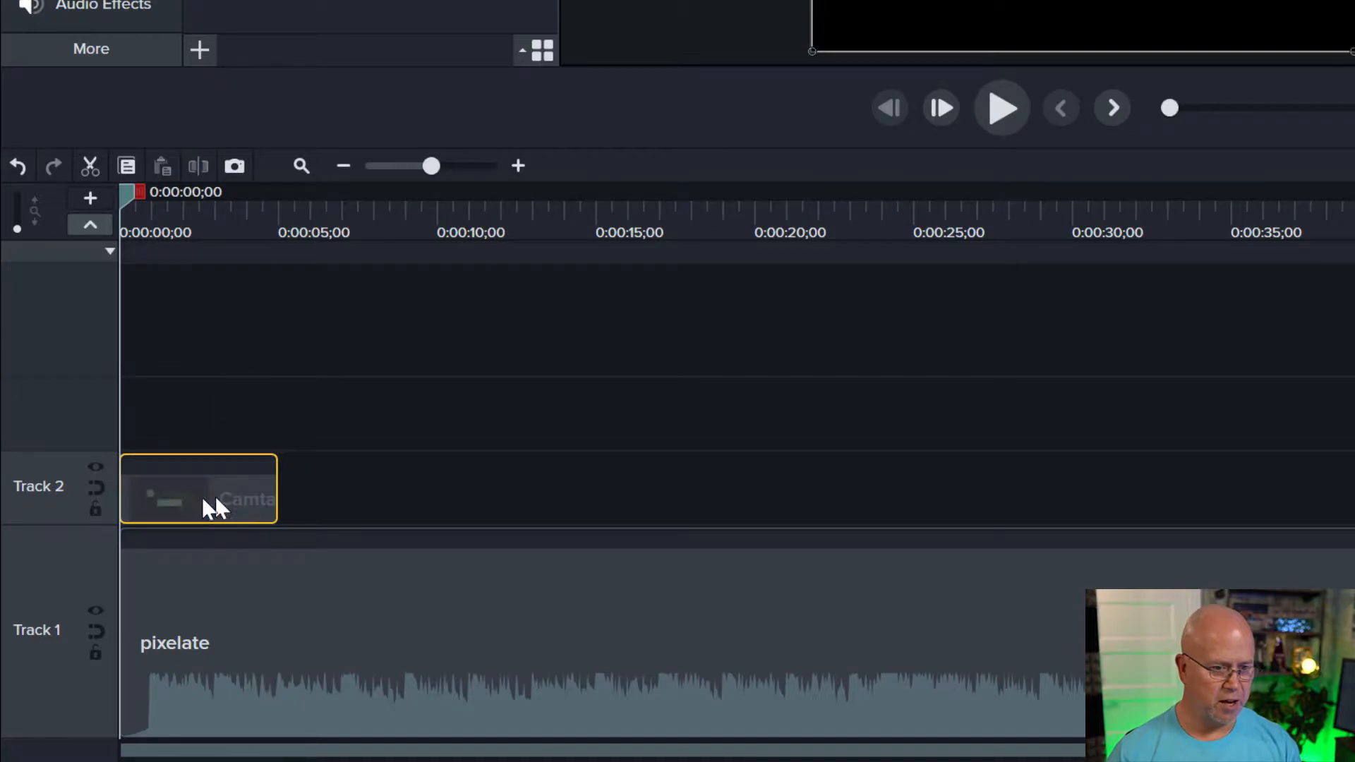
Trim about 39 frames of quiet intro from the pixelate clip, shift it back to the timeline start and play it.
{"action": "left_click_drag", "start_coordinate": [432, 172], "coordinate": [454, 172]}
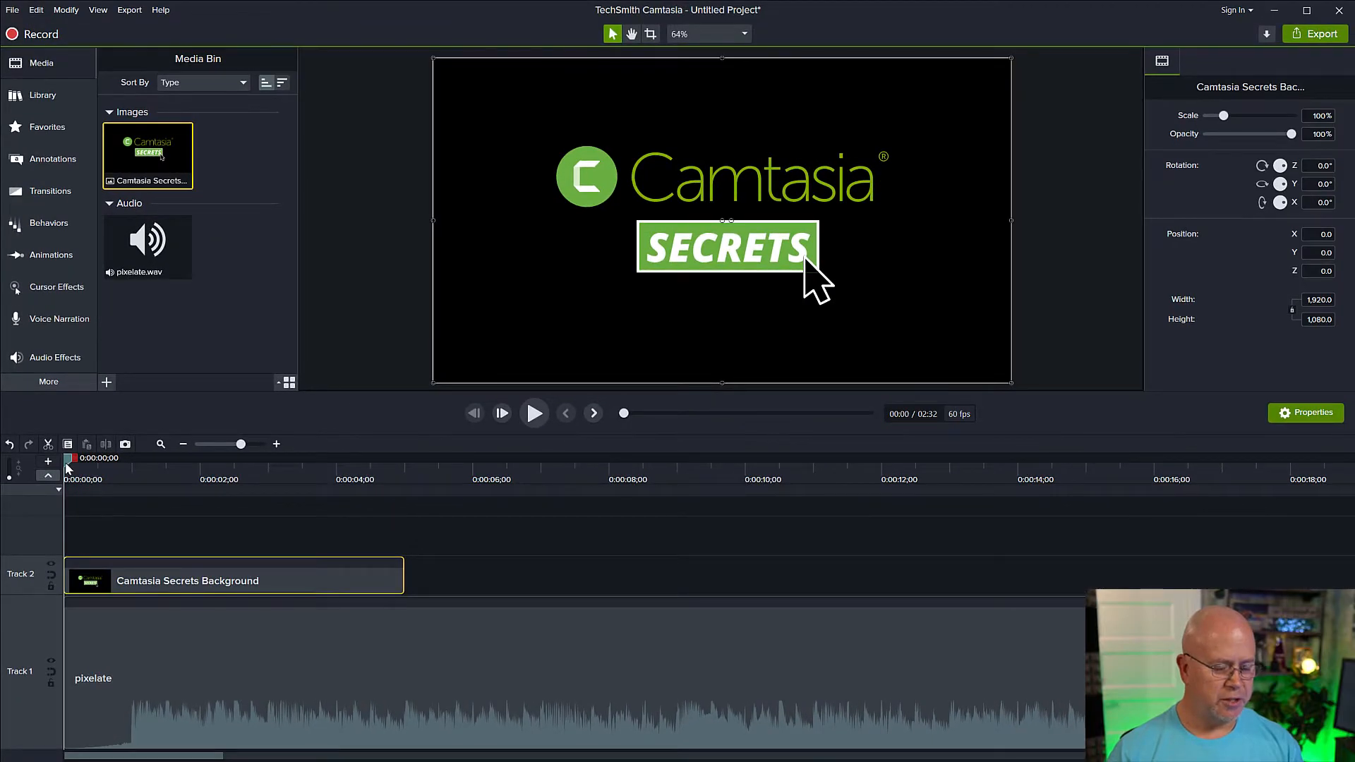
{"action": "key", "text": "space"}
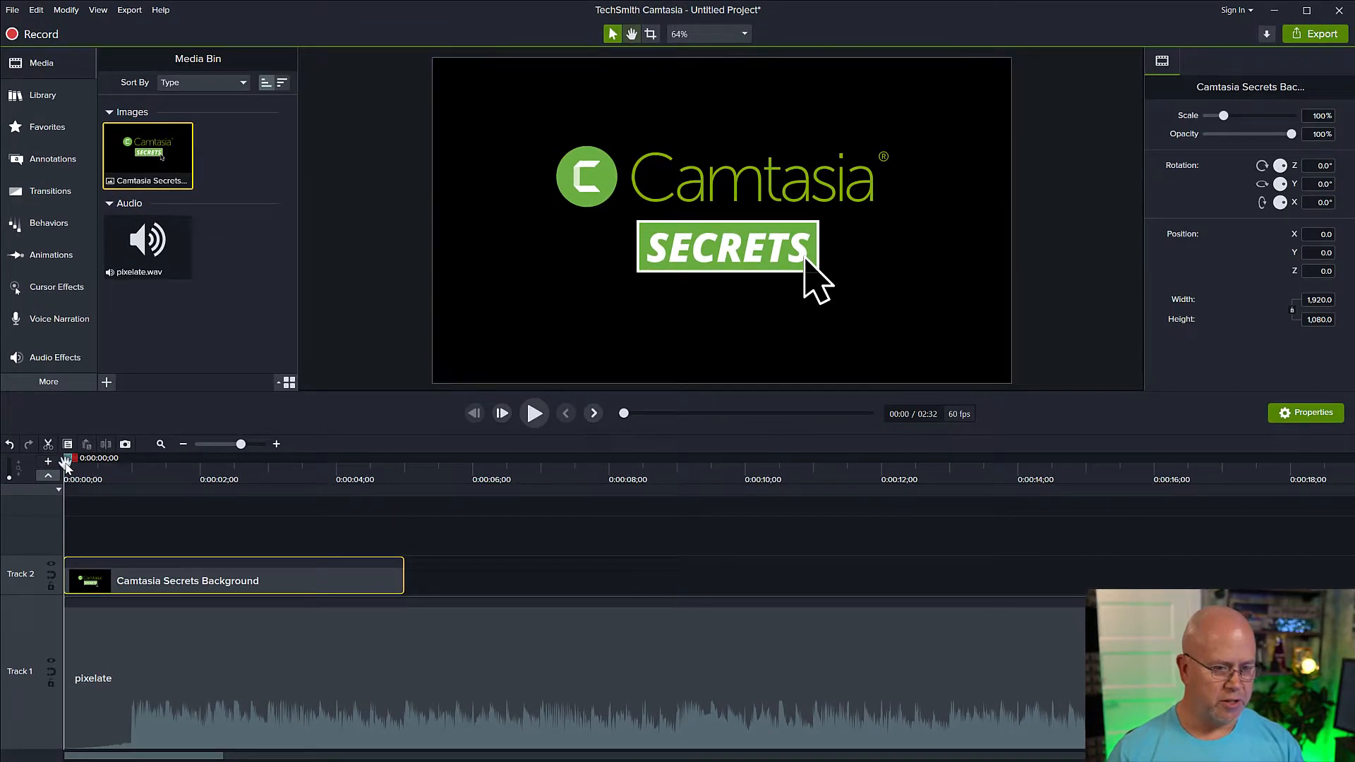
{"action": "key", "text": "space"}
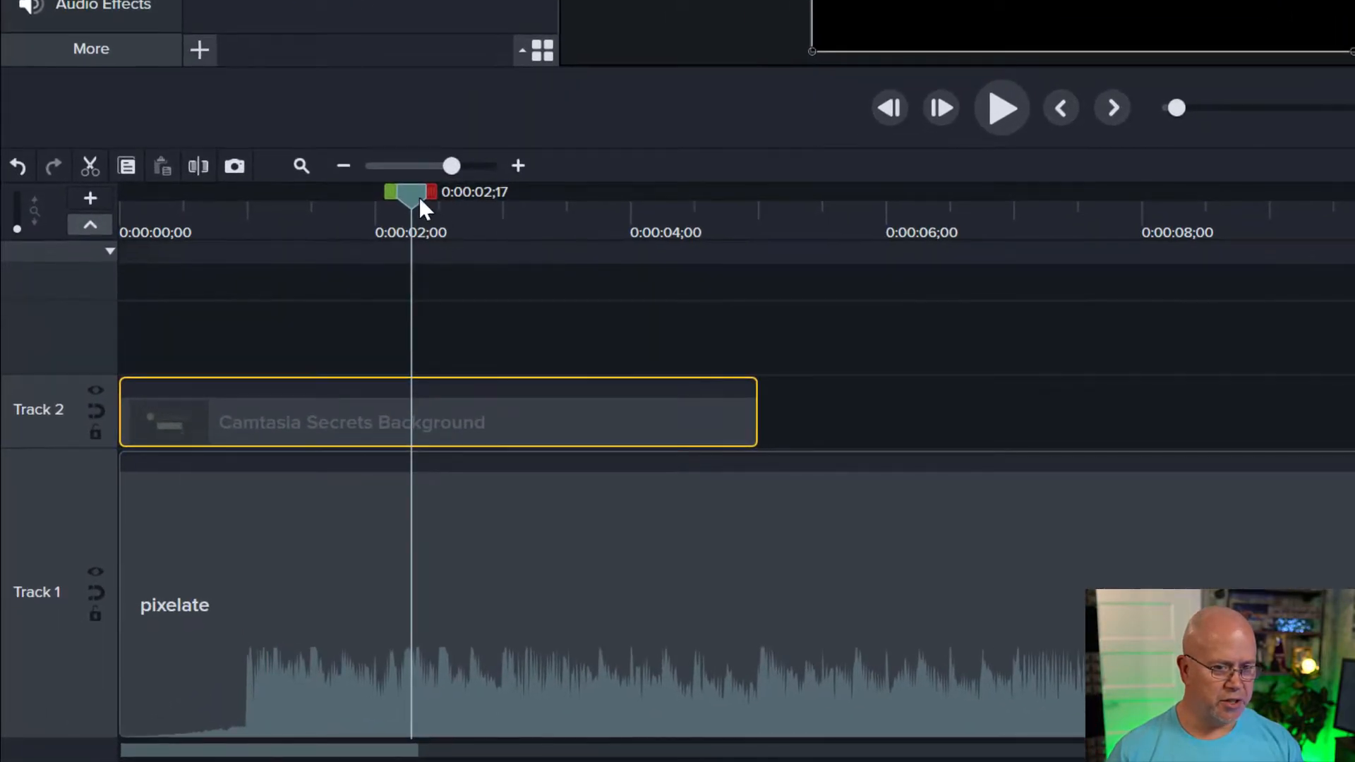
{"action": "left_click_drag", "start_coordinate": [254, 410], "coordinate": [70, 449]}
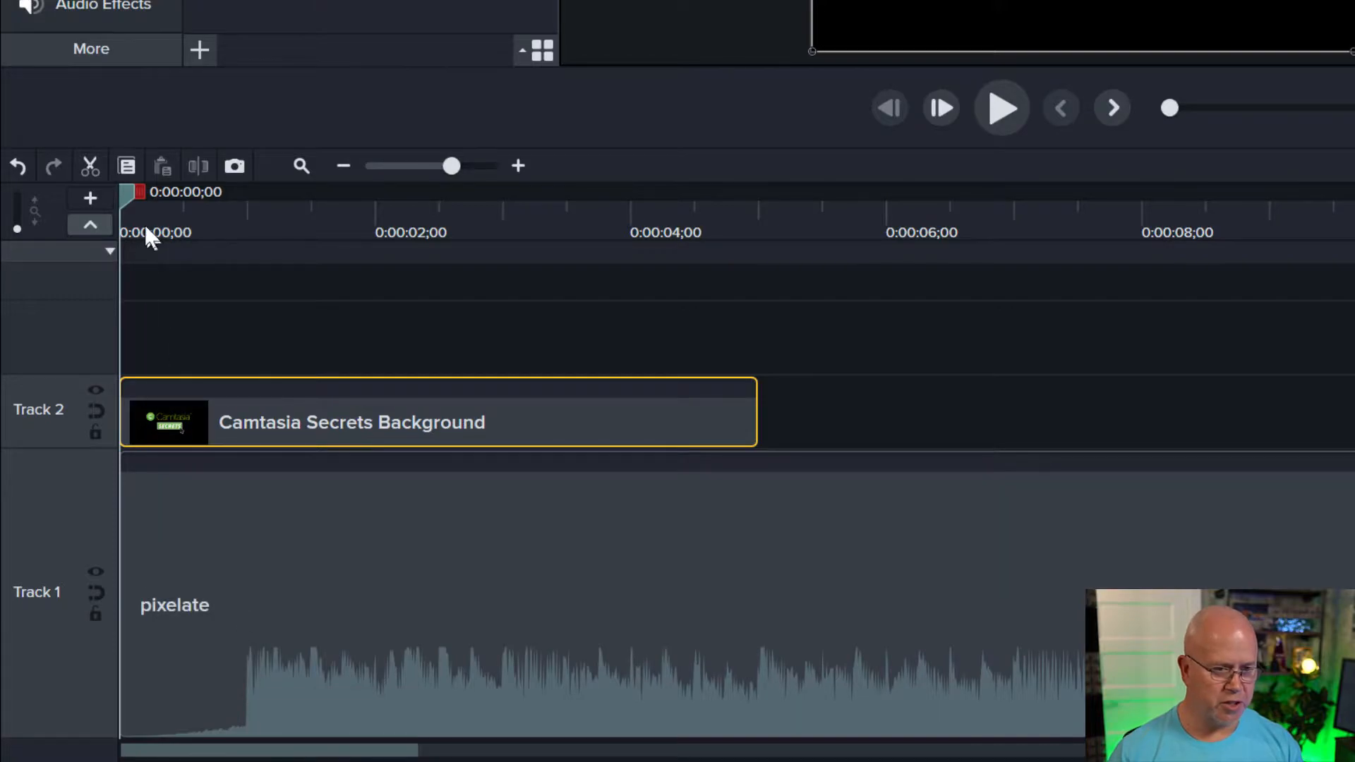
{"action": "key", "text": "space"}
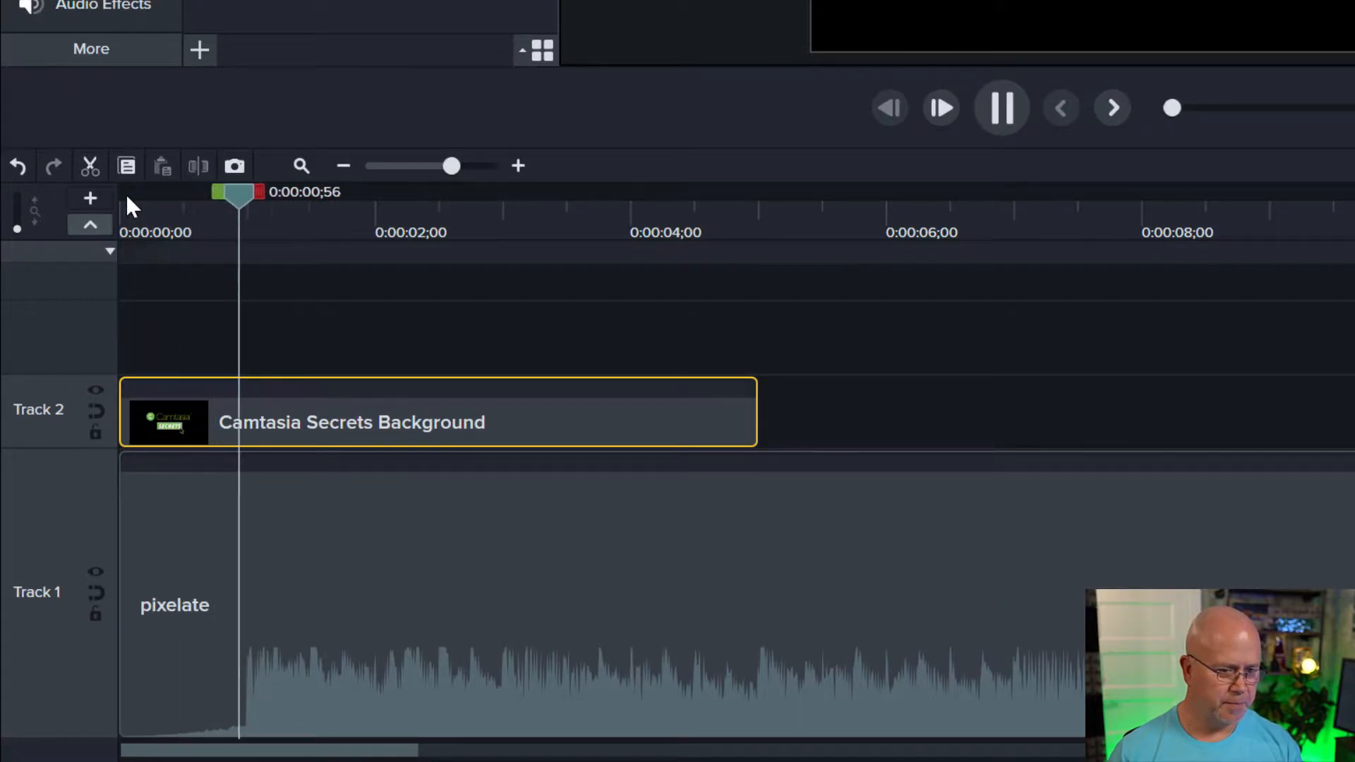
{"action": "key", "text": "space"}
{"action": "left_click_drag", "start_coordinate": [288, 197], "coordinate": [205, 219]}
{"action": "left_click_drag", "start_coordinate": [121, 604], "coordinate": [209, 612]}
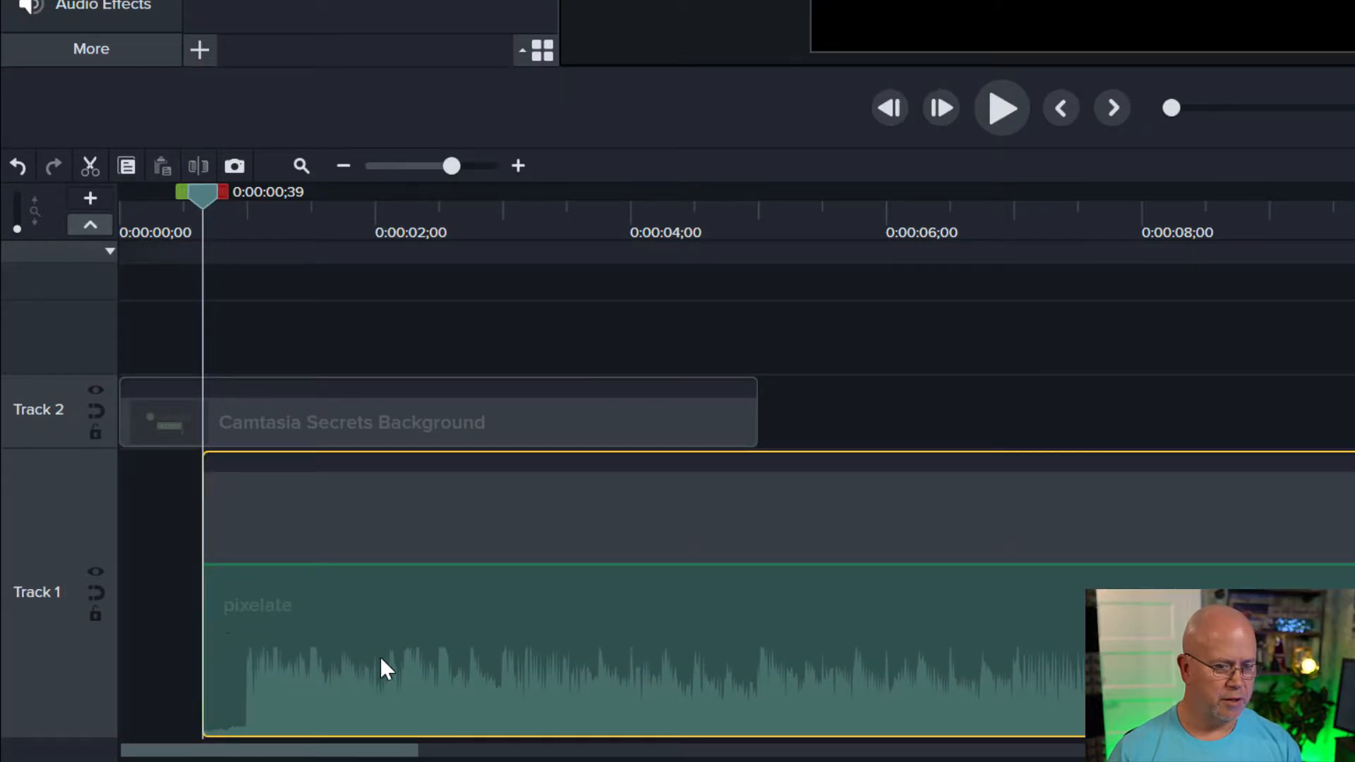
{"action": "key", "text": "ctrl+z"}
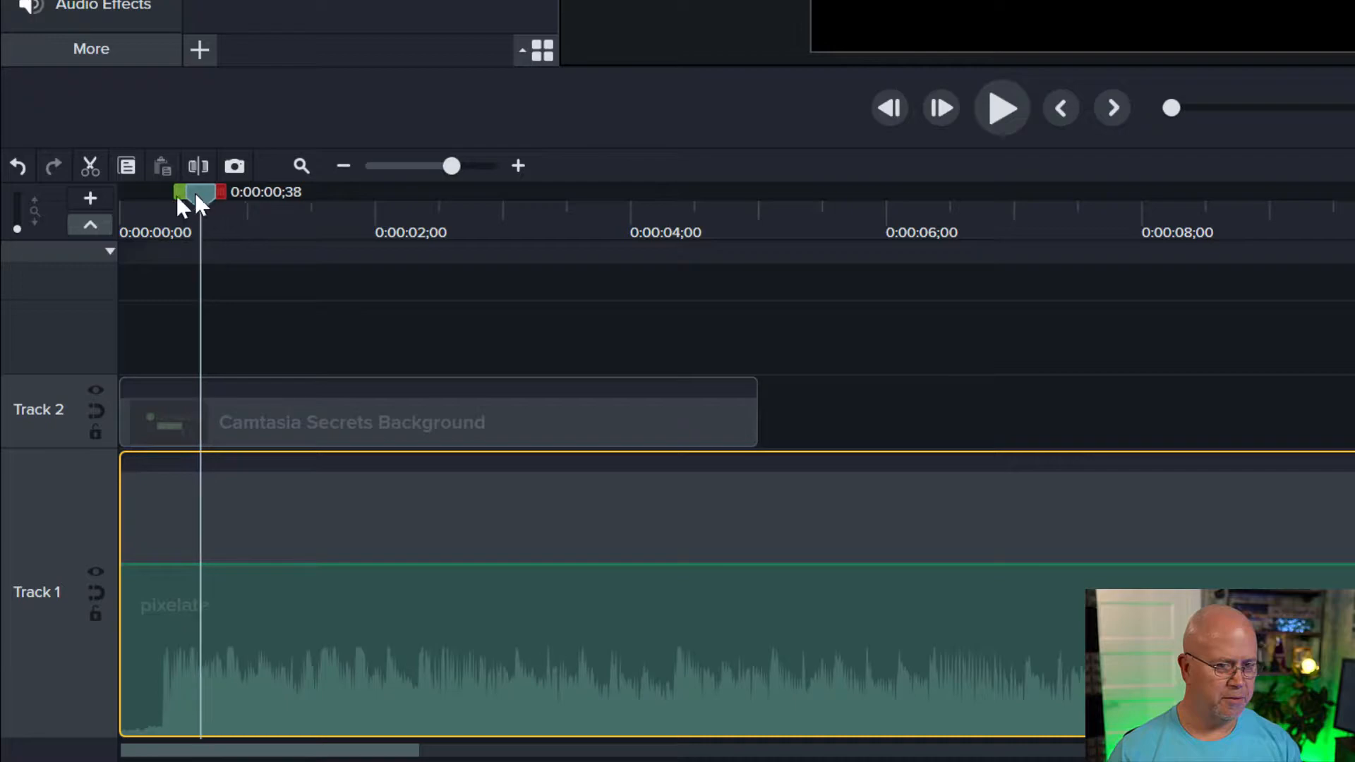
{"action": "key", "text": "Home"}
{"action": "key", "text": "space"}
{"action": "key", "text": "space"}
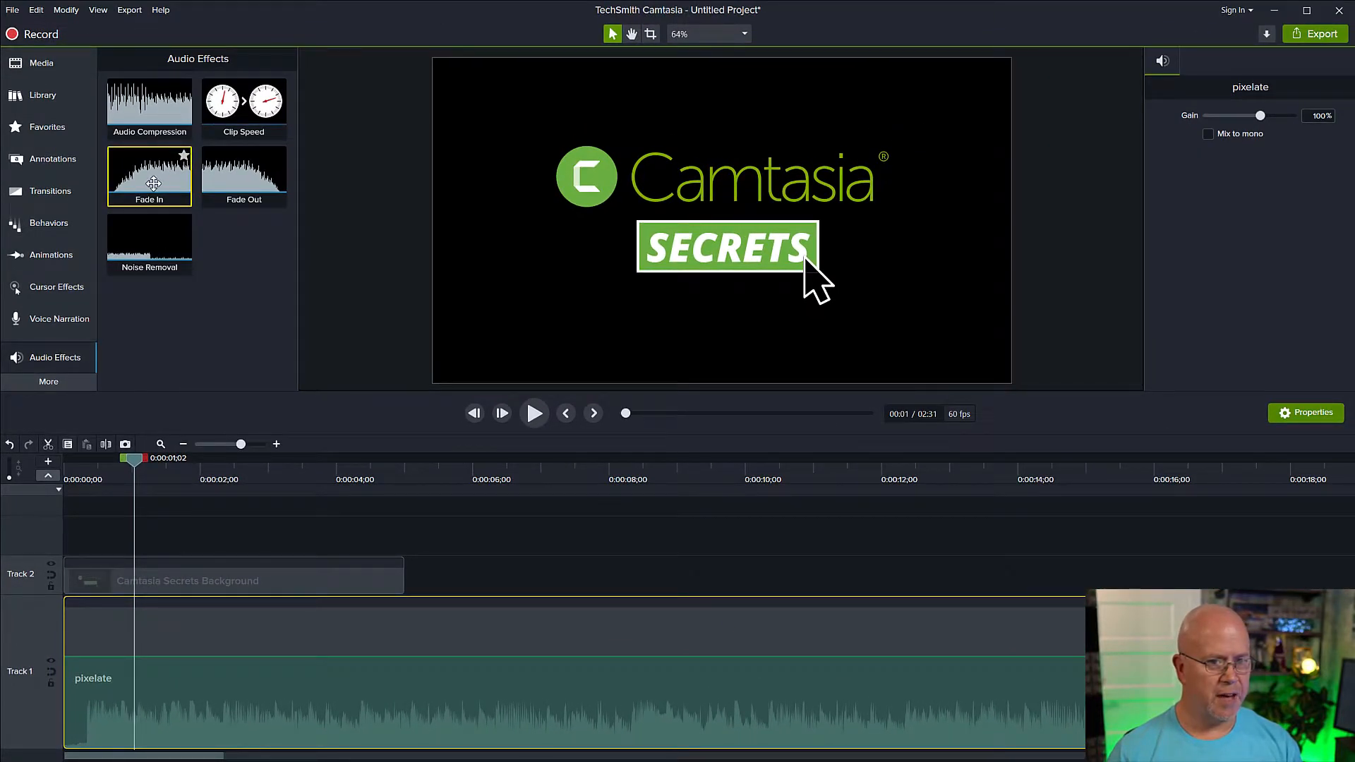
Apply a Fade In to the pixelate clip, shorten it to about 0.4 seconds and preview it.
{"action": "left_click_drag", "start_coordinate": [153, 184], "coordinate": [113, 684]}
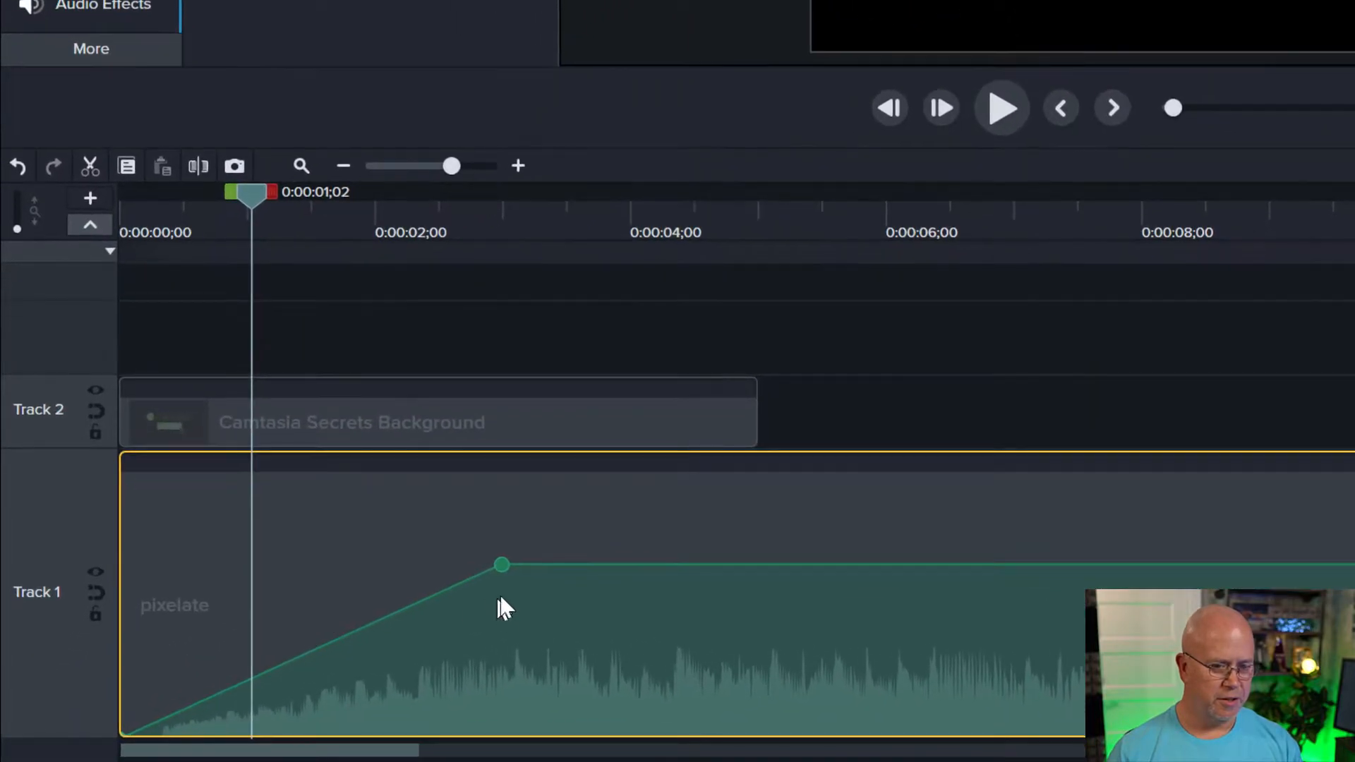
{"action": "left_click_drag", "start_coordinate": [502, 568], "coordinate": [171, 569]}
{"action": "left_click_drag", "start_coordinate": [244, 194], "coordinate": [121, 216]}
{"action": "key", "text": "space"}
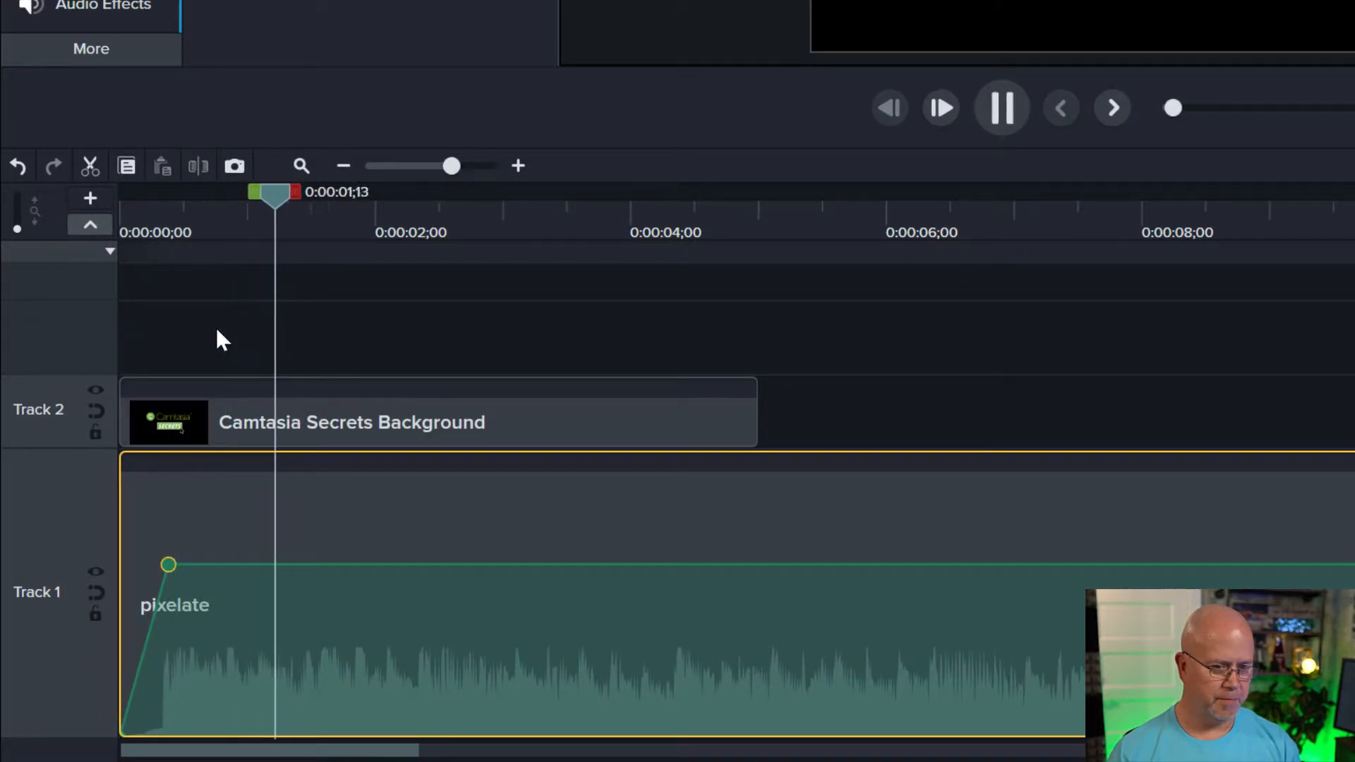
{"action": "key", "text": "space"}
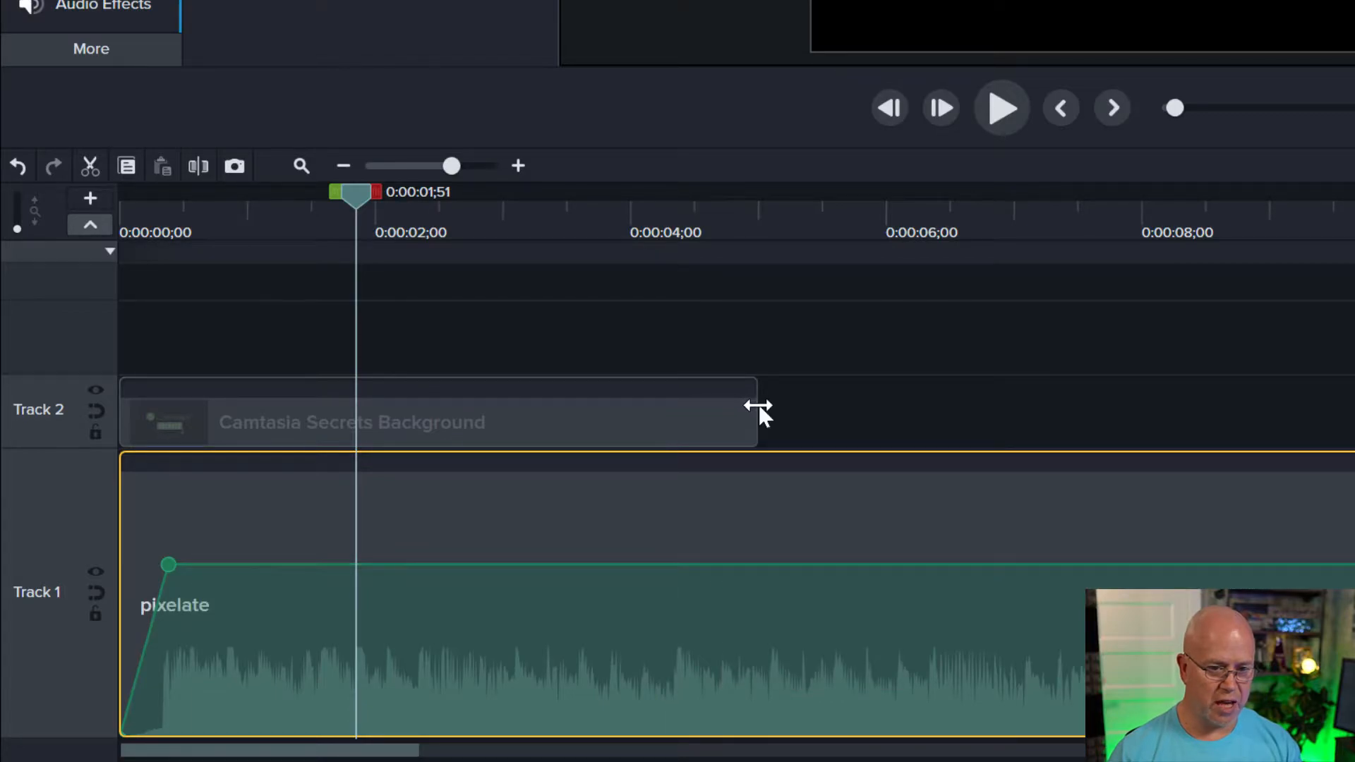
Add two audio points to the pixelate clip, at about 4.5 seconds and at about 5 seconds where the image ends.
{"action": "right_click", "coordinate": [690, 562]}
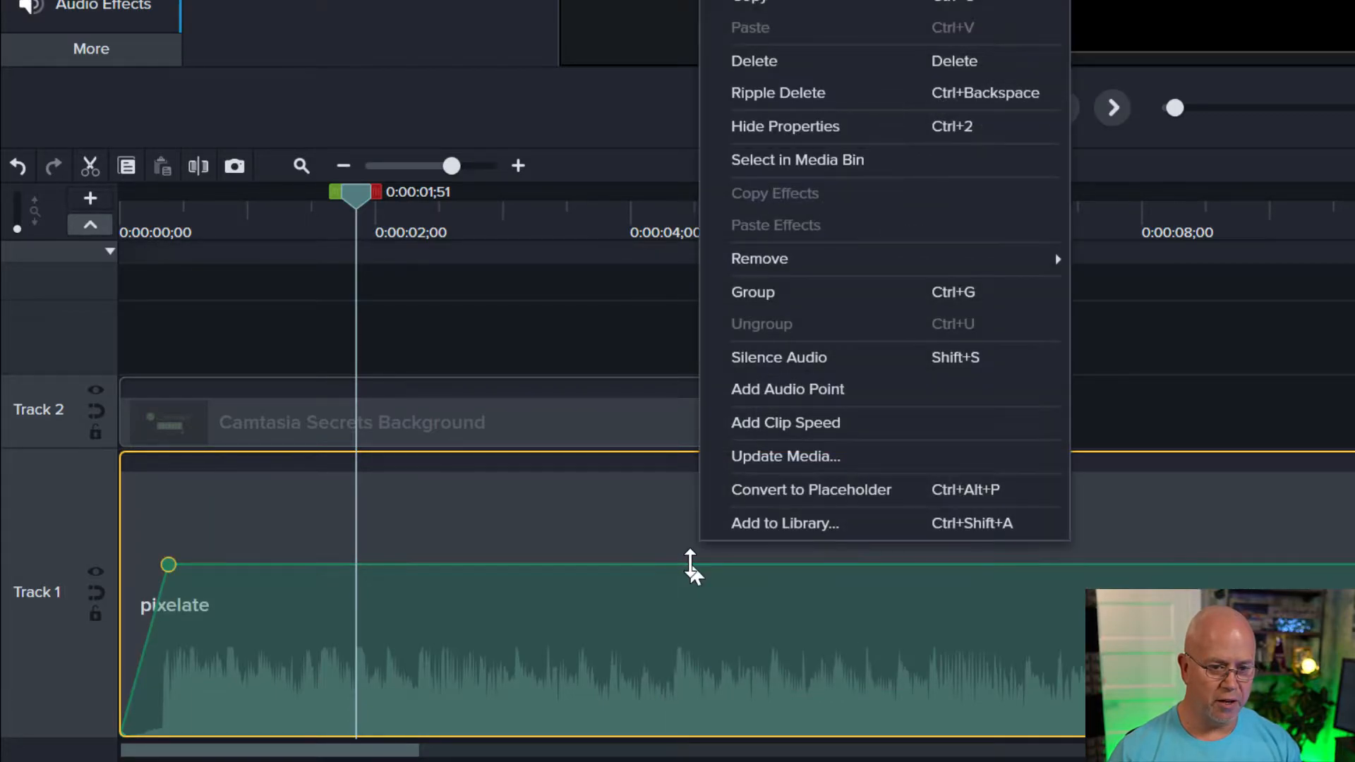
{"action": "left_click", "coordinate": [768, 396]}
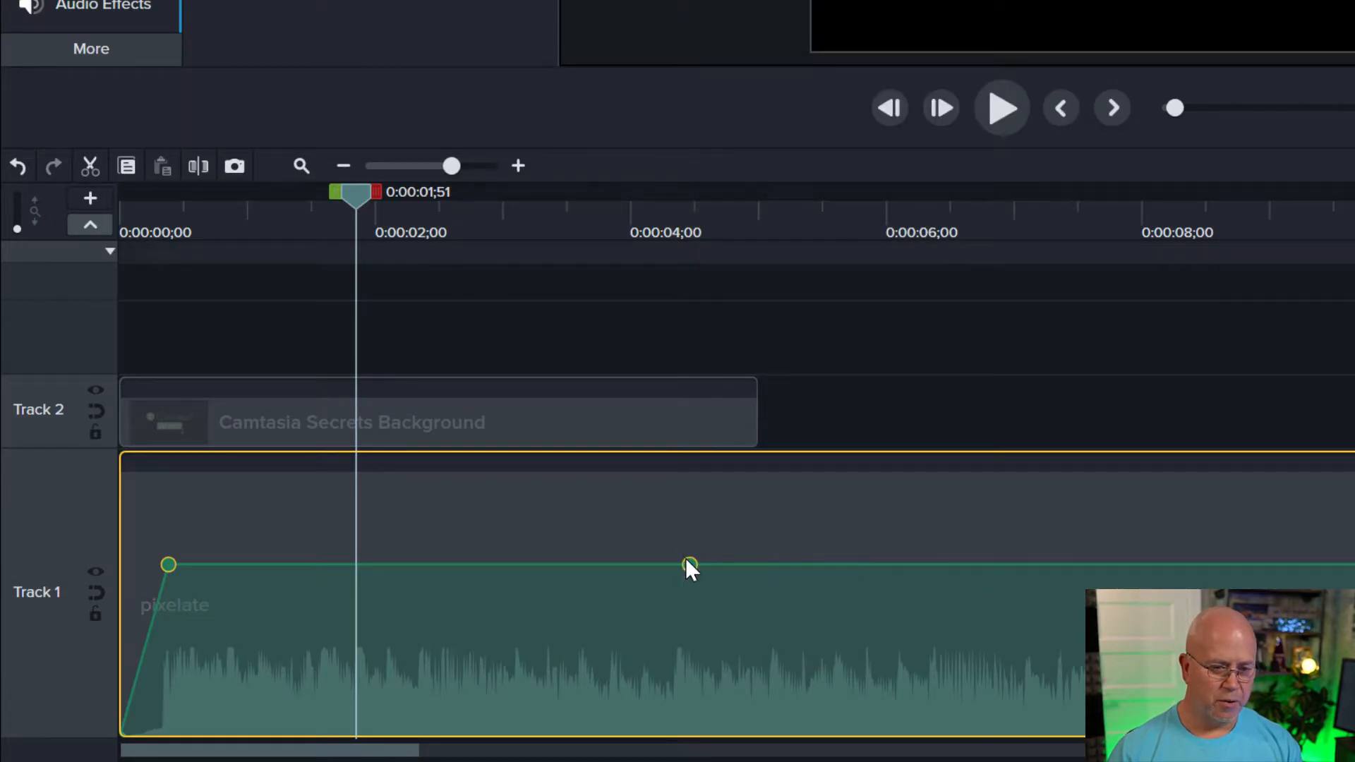
{"action": "right_click", "coordinate": [756, 567]}
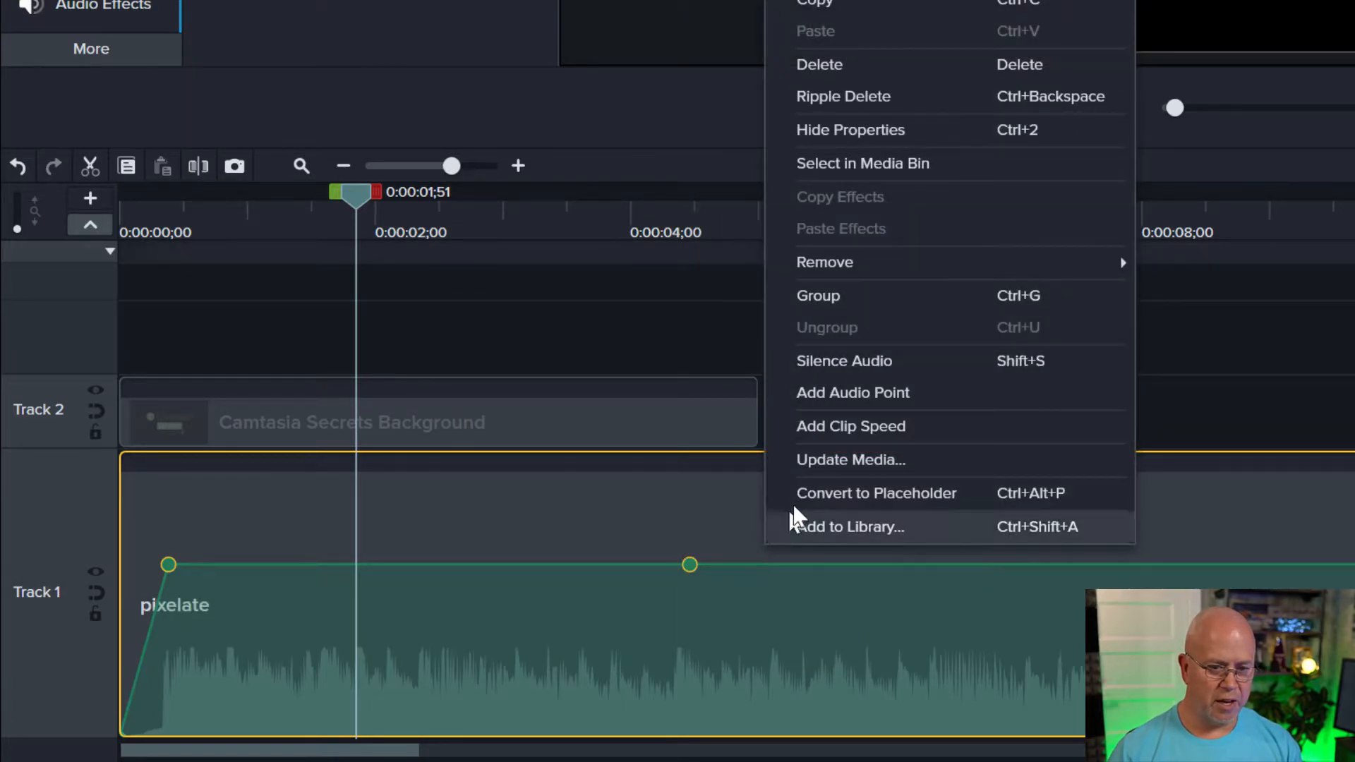
{"action": "left_click", "coordinate": [859, 395]}
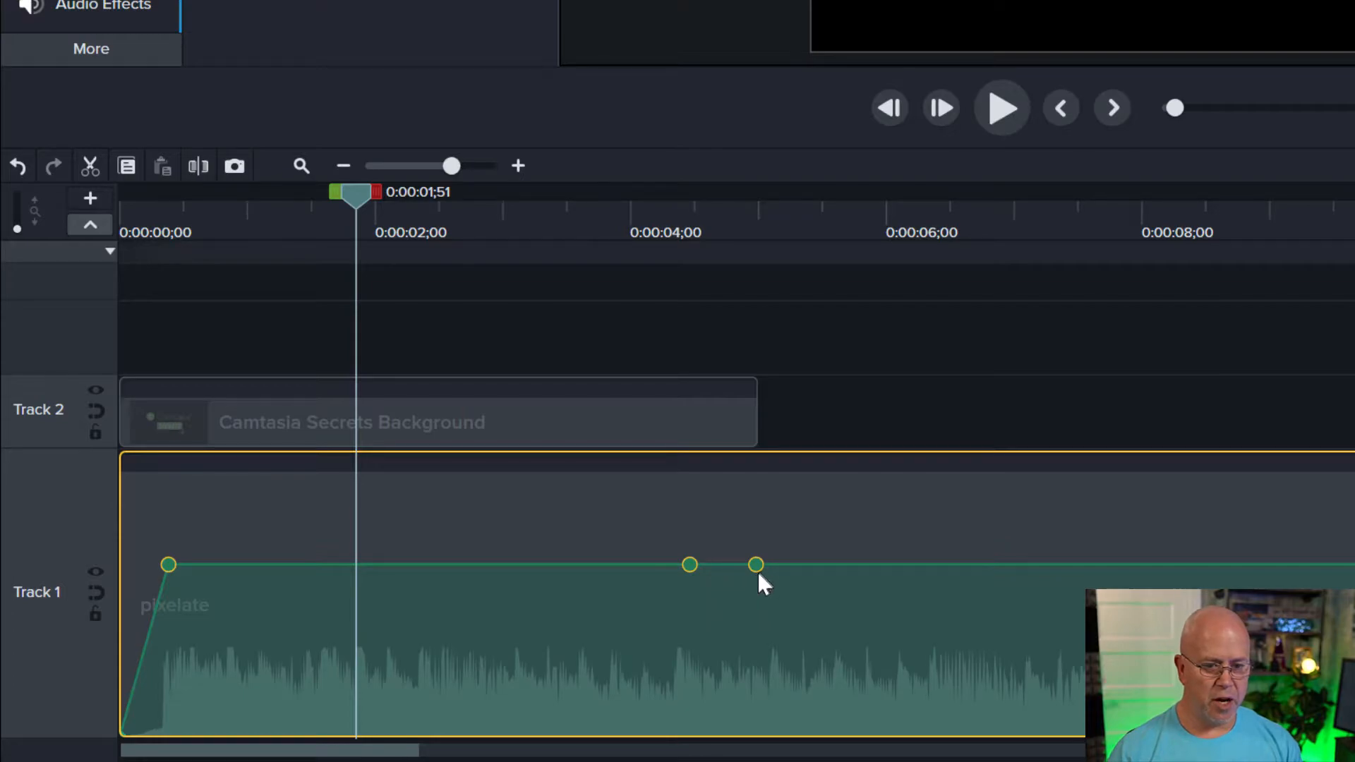
Lower the music volume after the second audio point to a quiet background level and play the transition.
{"action": "left_click_drag", "start_coordinate": [875, 566], "coordinate": [887, 704]}
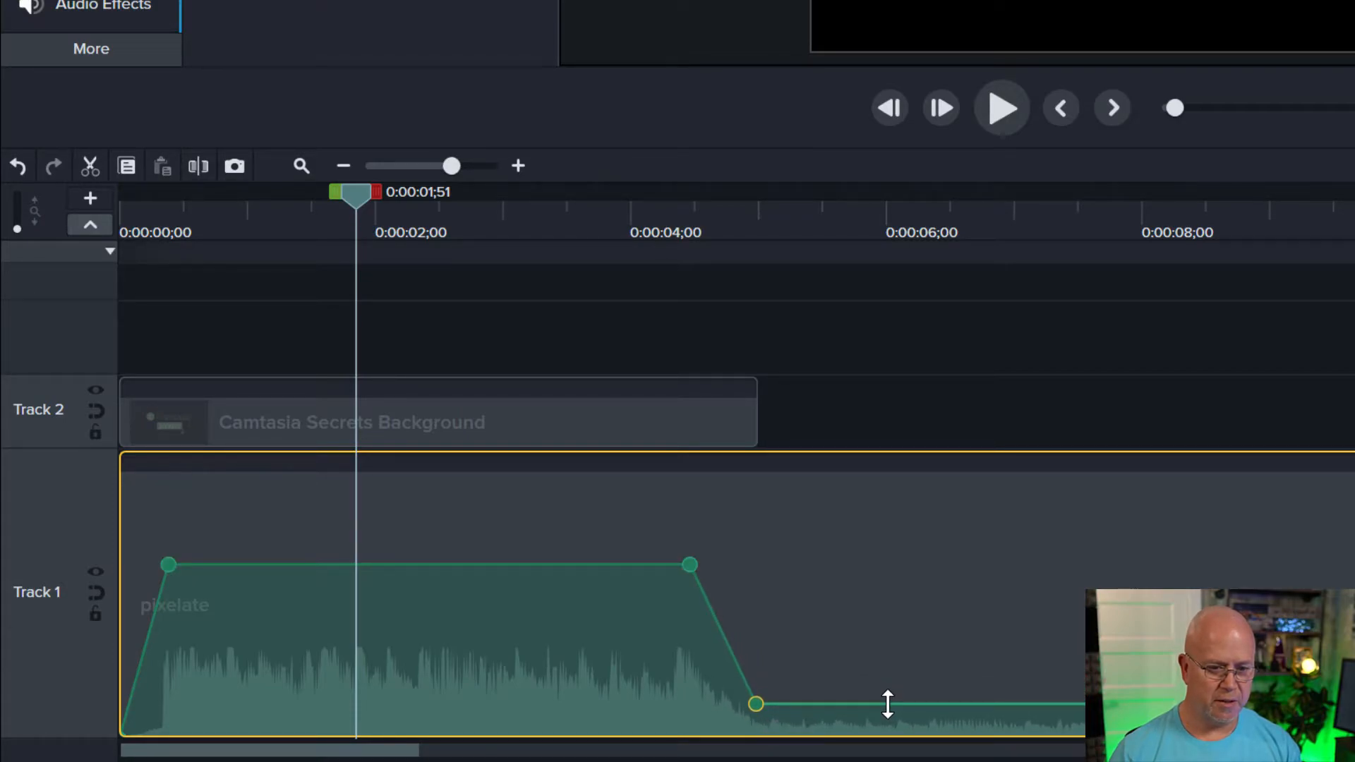
{"action": "left_click", "coordinate": [492, 209]}
{"action": "key", "text": "space"}
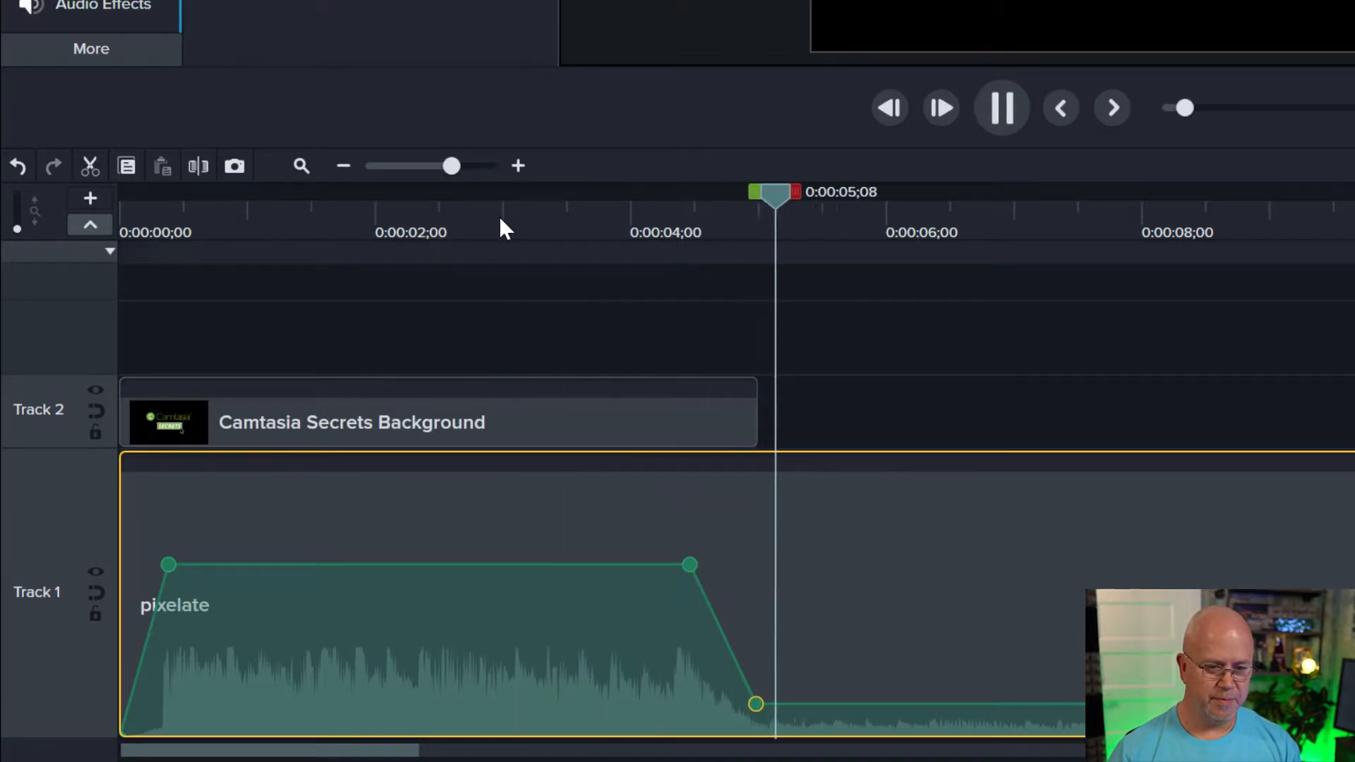
{"action": "key", "text": "space"}
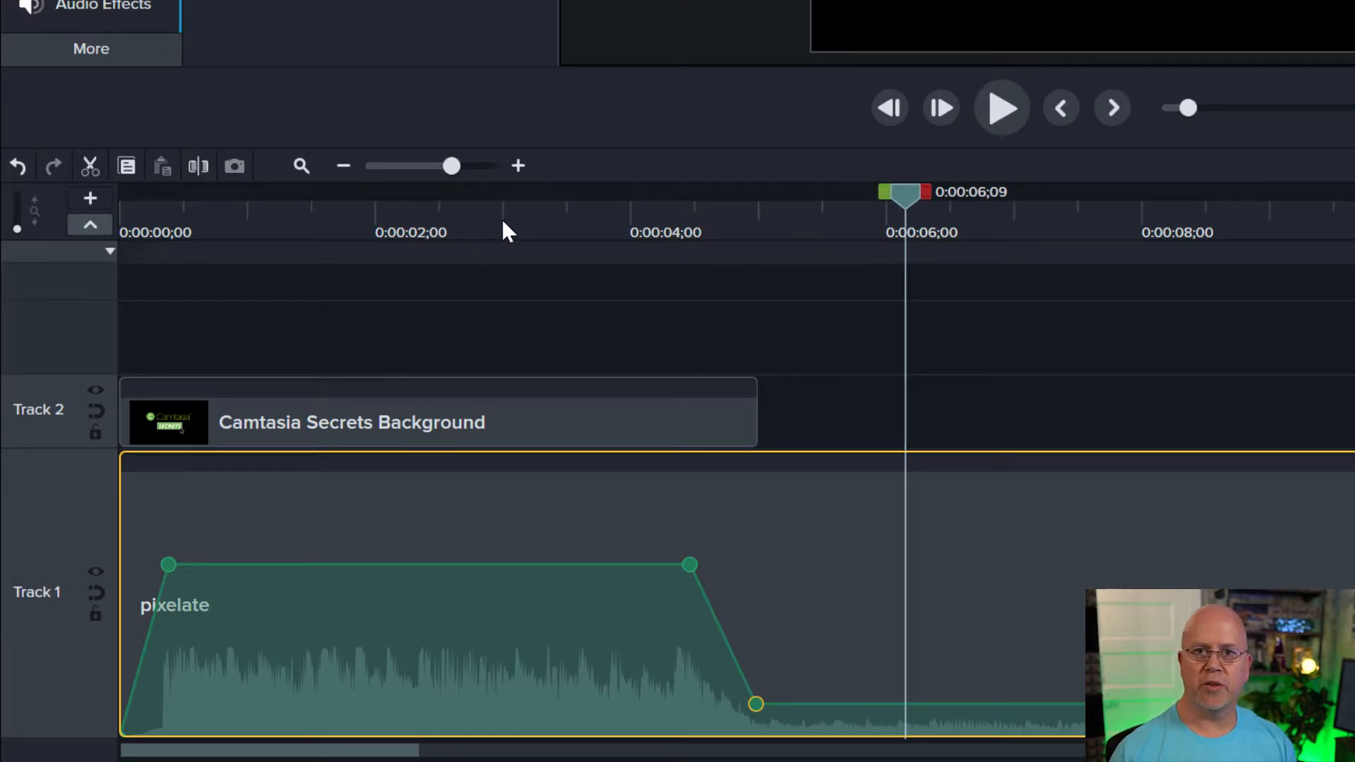
Scale the Camtasia Secrets Background image to about 75.3% and position it horizontally centred at X 0.0, Y about 67.2.
{"action": "left_click", "coordinate": [531, 312]}
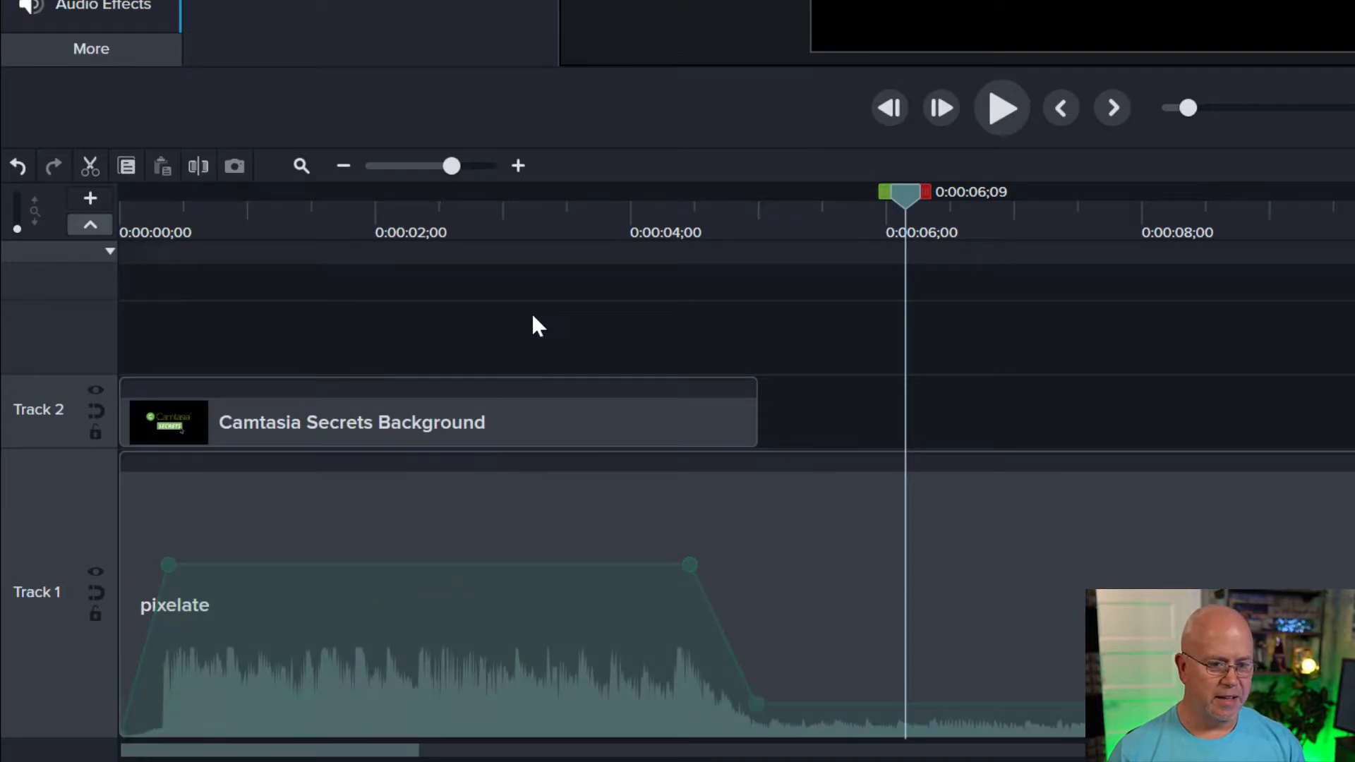
{"action": "left_click", "coordinate": [566, 227]}
{"action": "left_click", "coordinate": [485, 422]}
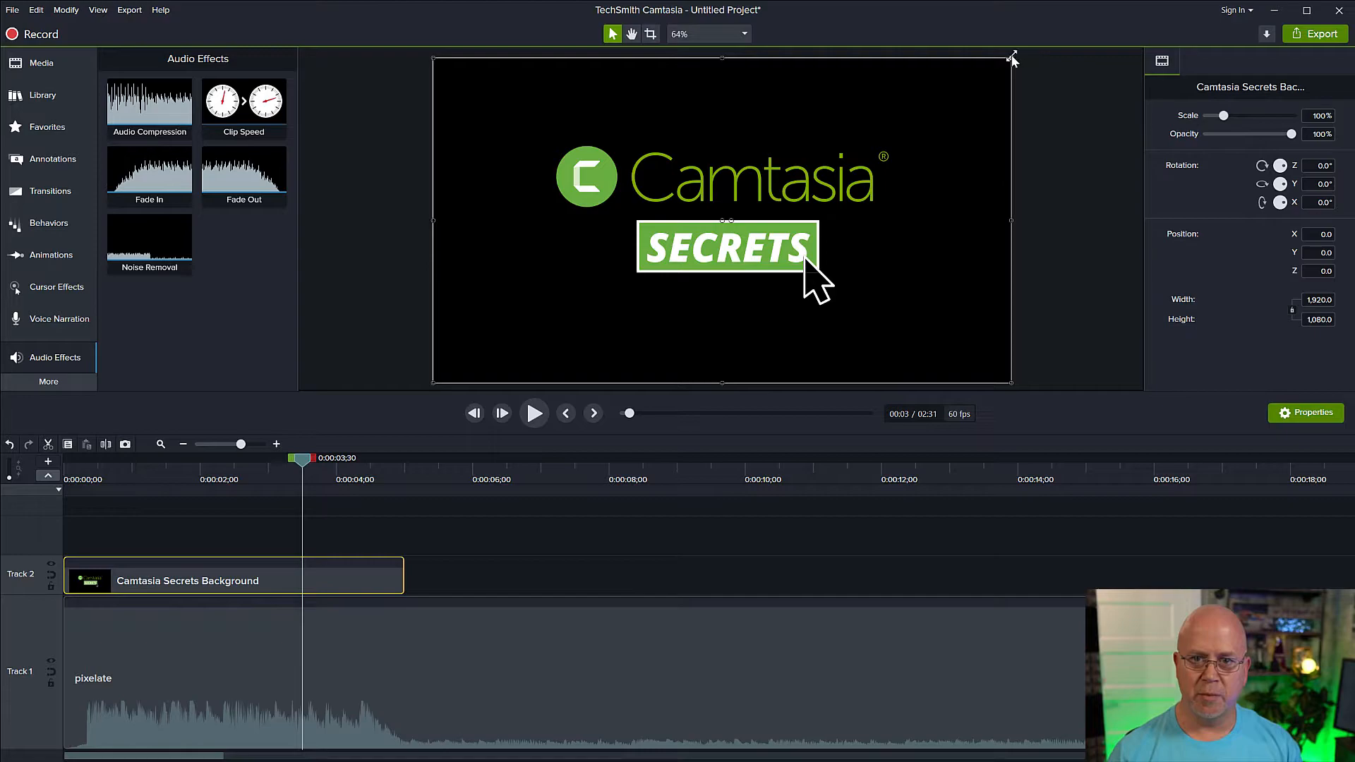
{"action": "left_click_drag", "start_coordinate": [1011, 55], "coordinate": [875, 138]}
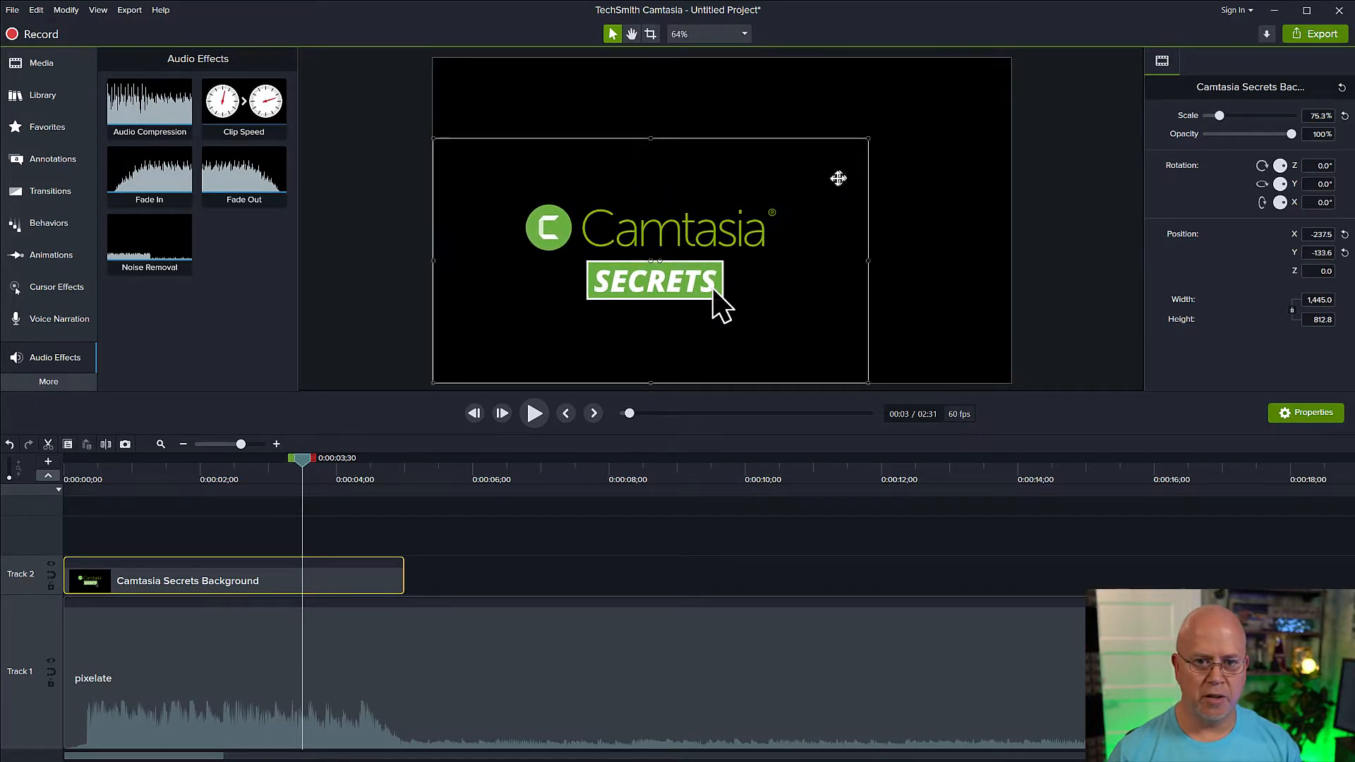
{"action": "left_click_drag", "start_coordinate": [738, 229], "coordinate": [792, 203]}
{"action": "left_click_drag", "start_coordinate": [710, 248], "coordinate": [711, 227]}
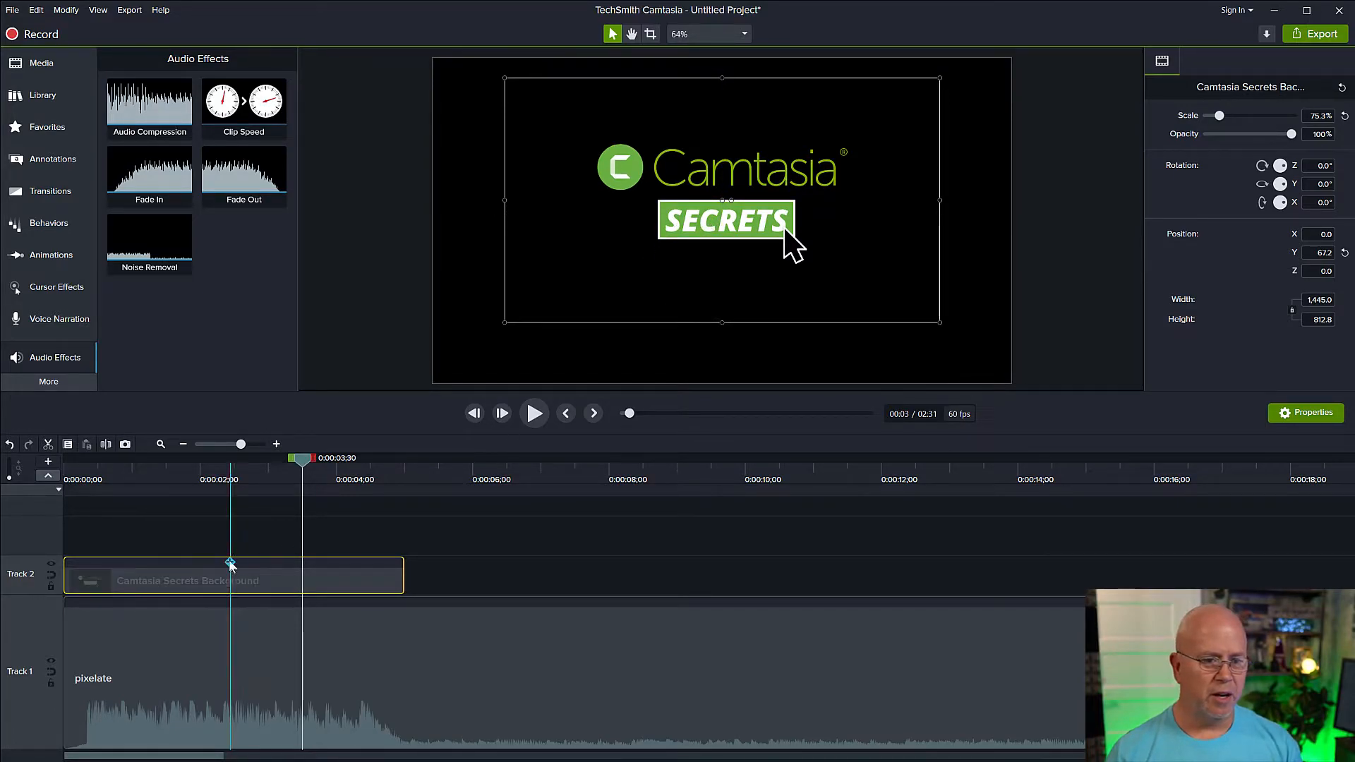
{"action": "left_click", "coordinate": [230, 531]}
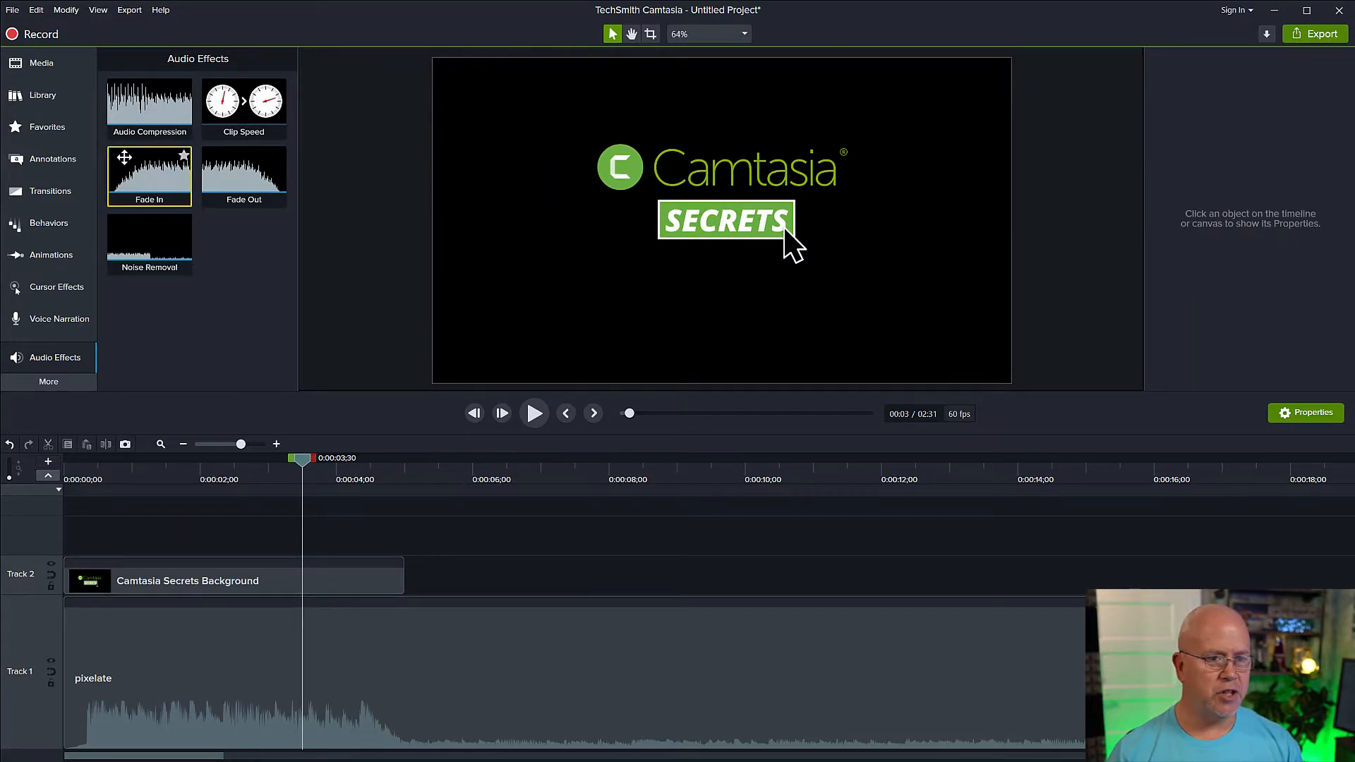
Add a Custom animation to the Camtasia Secrets Background clip, from about 1.3 to 2.3 seconds, and check its start and end points.
{"action": "left_click", "coordinate": [44, 259]}
{"action": "left_click_drag", "start_coordinate": [150, 107], "coordinate": [221, 581]}
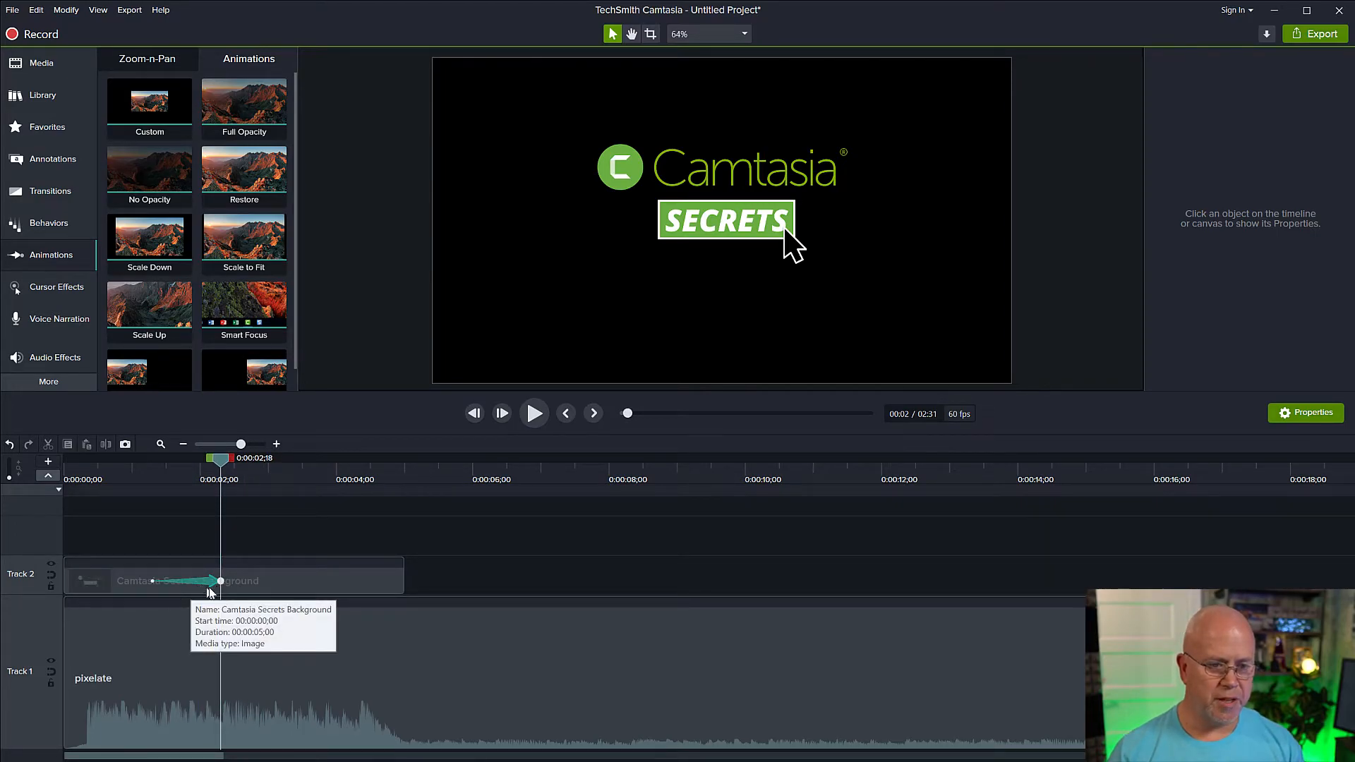
{"action": "left_click", "coordinate": [151, 582]}
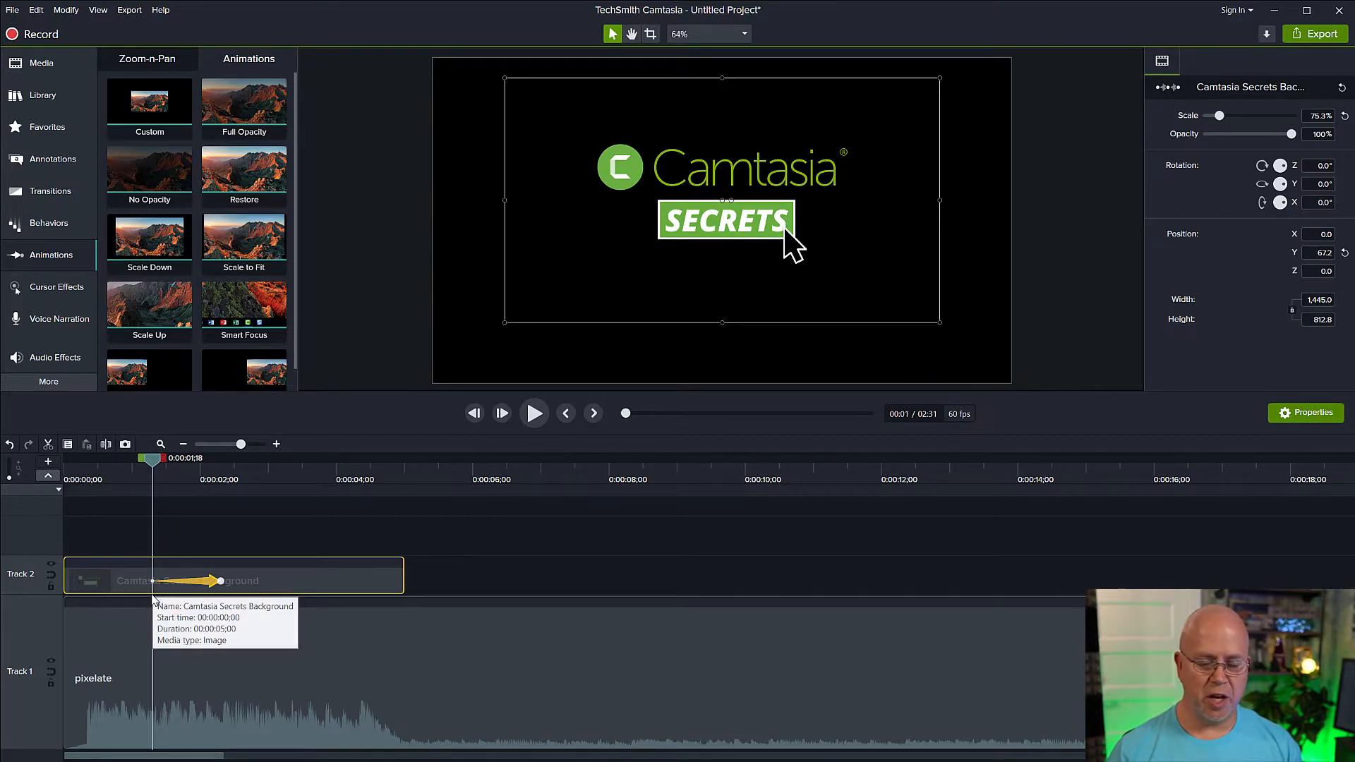
{"action": "left_click", "coordinate": [222, 581]}
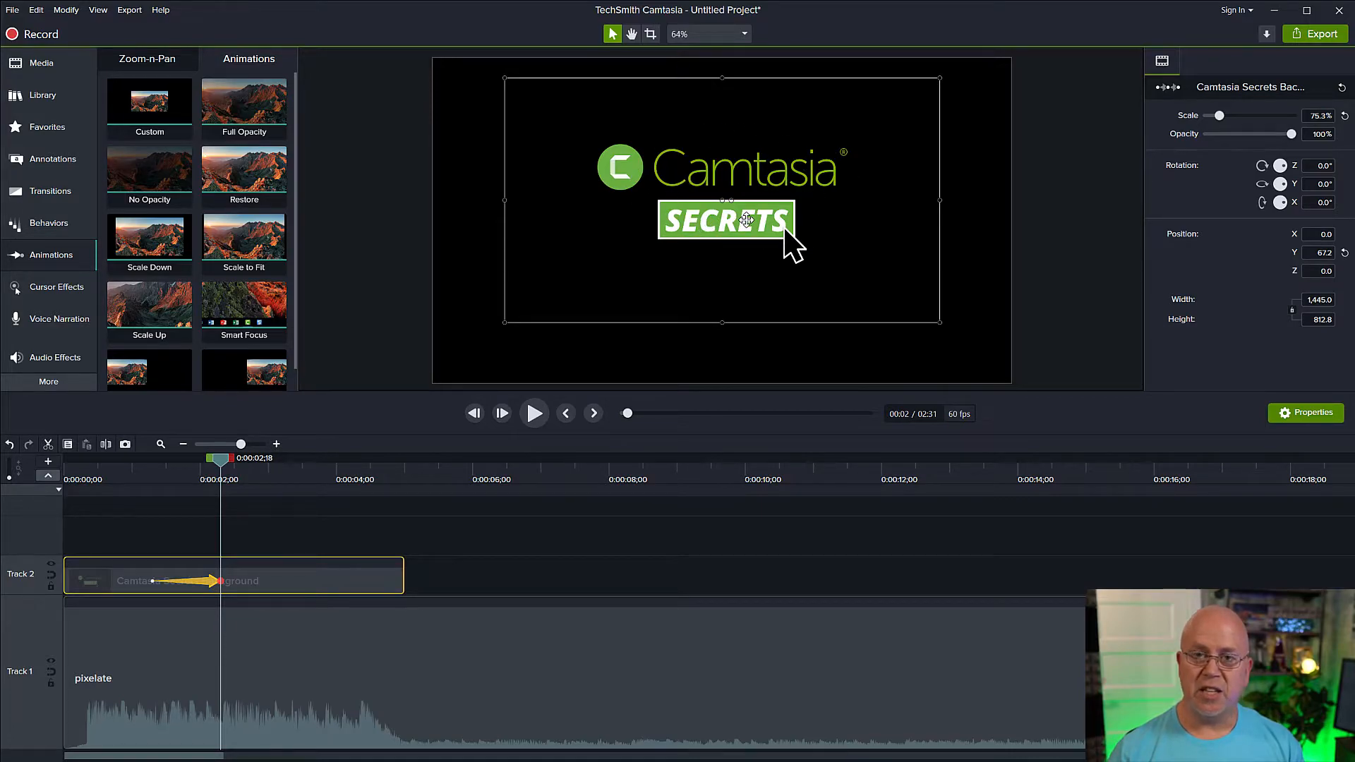
Set the Camtasia Secrets Background image's scale to 1% at the animation's start point.
{"action": "left_click", "coordinate": [224, 582]}
{"action": "left_click", "coordinate": [154, 582]}
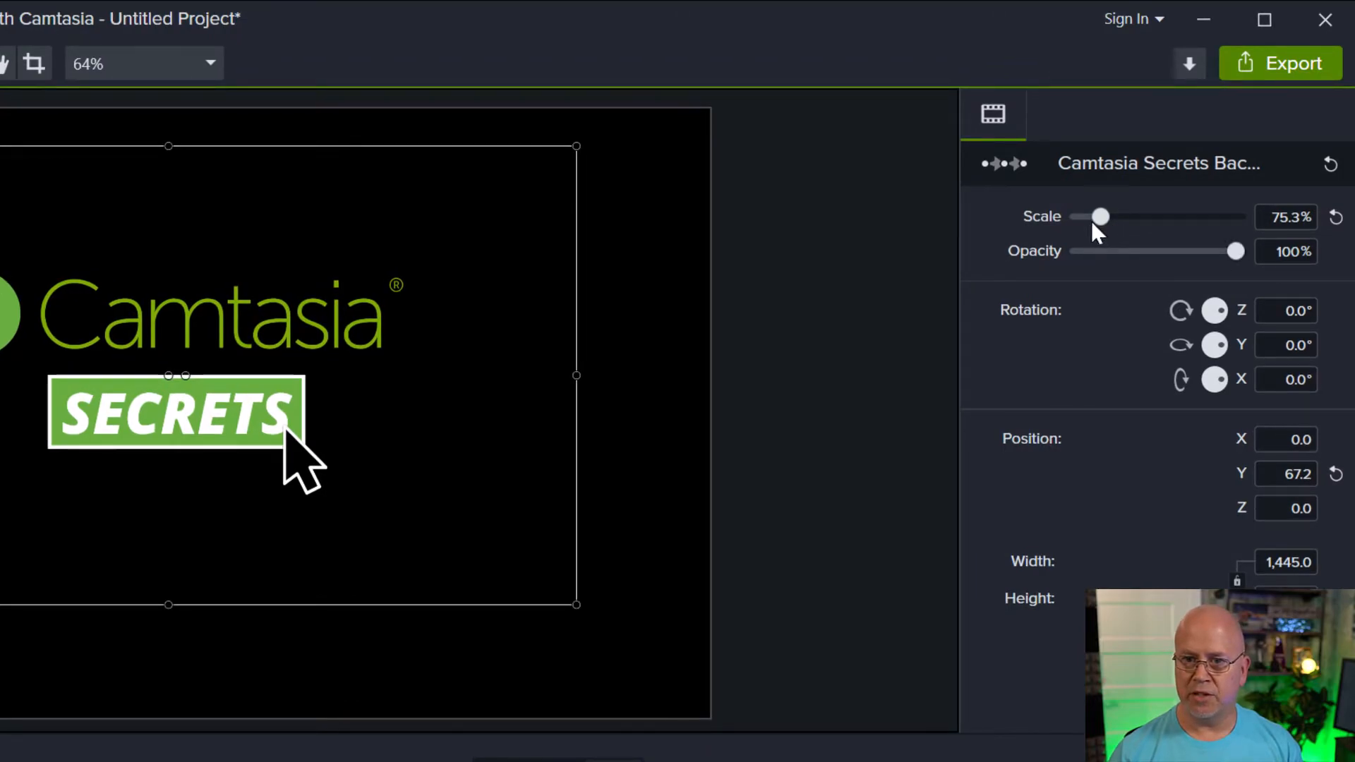
{"action": "left_click_drag", "start_coordinate": [1101, 216], "coordinate": [1047, 233]}
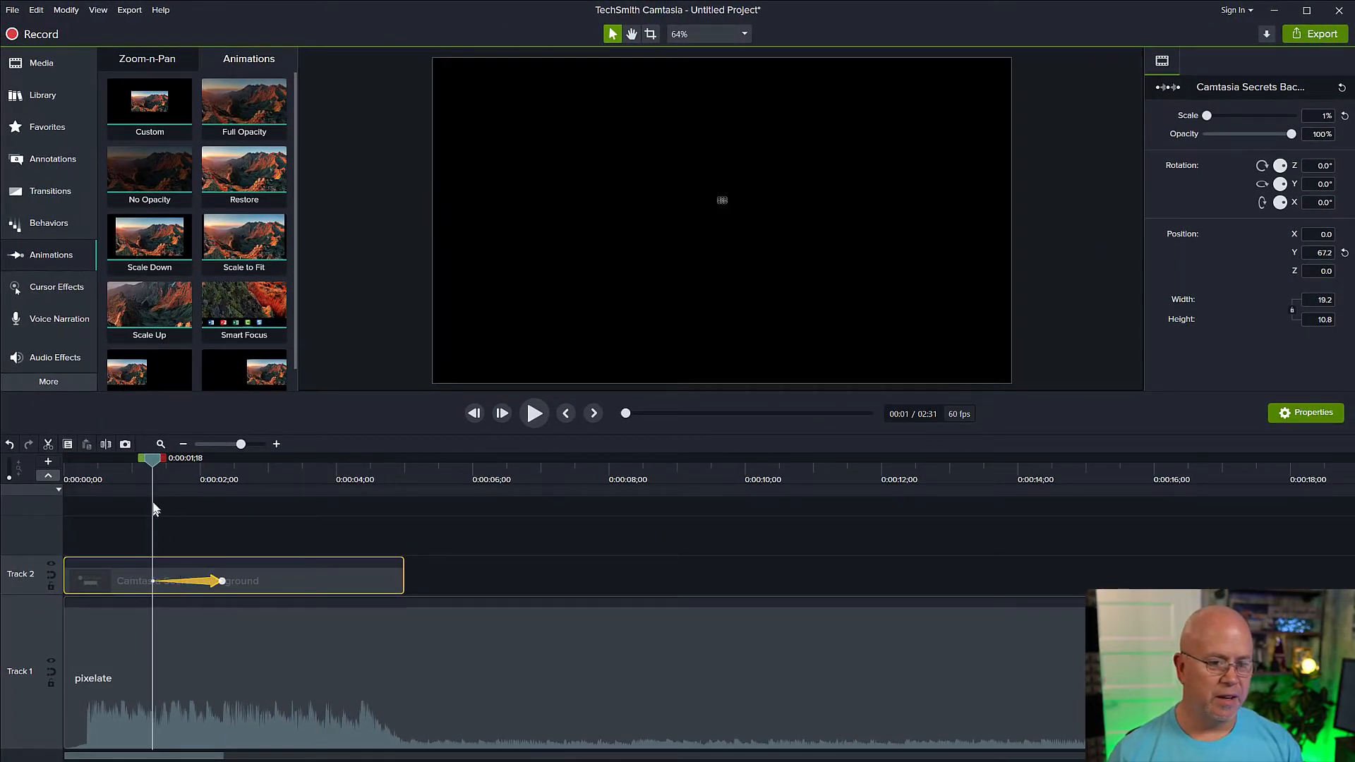
Scrub through the logo's scale-up animation and play it from about one second.
{"action": "mouse_move", "coordinate": [154, 470]}
{"action": "left_mouse_down"}
{"action": "mouse_move", "coordinate": [140, 468]}
{"action": "mouse_move", "coordinate": [245, 473]}
{"action": "mouse_move", "coordinate": [147, 470]}
{"action": "mouse_move", "coordinate": [212, 480]}
{"action": "mouse_move", "coordinate": [168, 476]}
{"action": "left_mouse_up"}
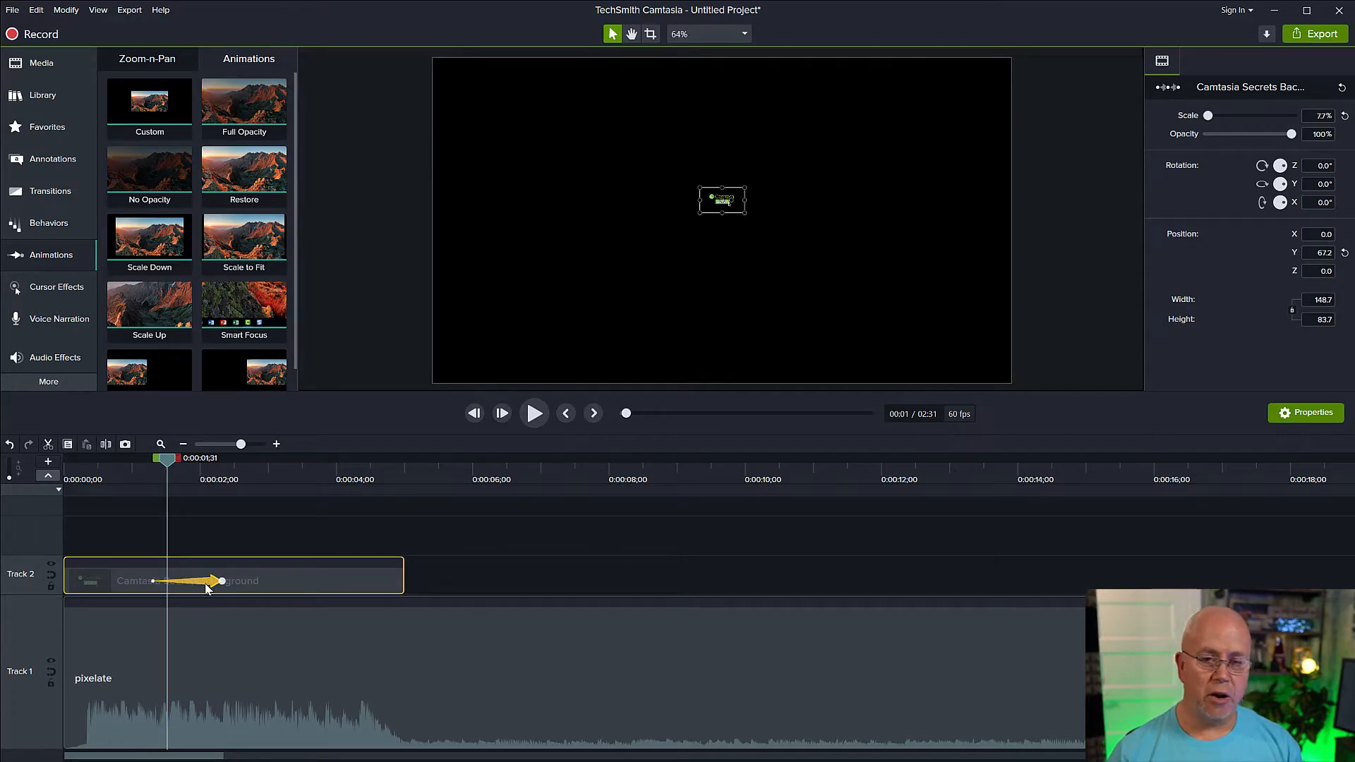
{"action": "left_click_drag", "start_coordinate": [168, 464], "coordinate": [135, 472]}
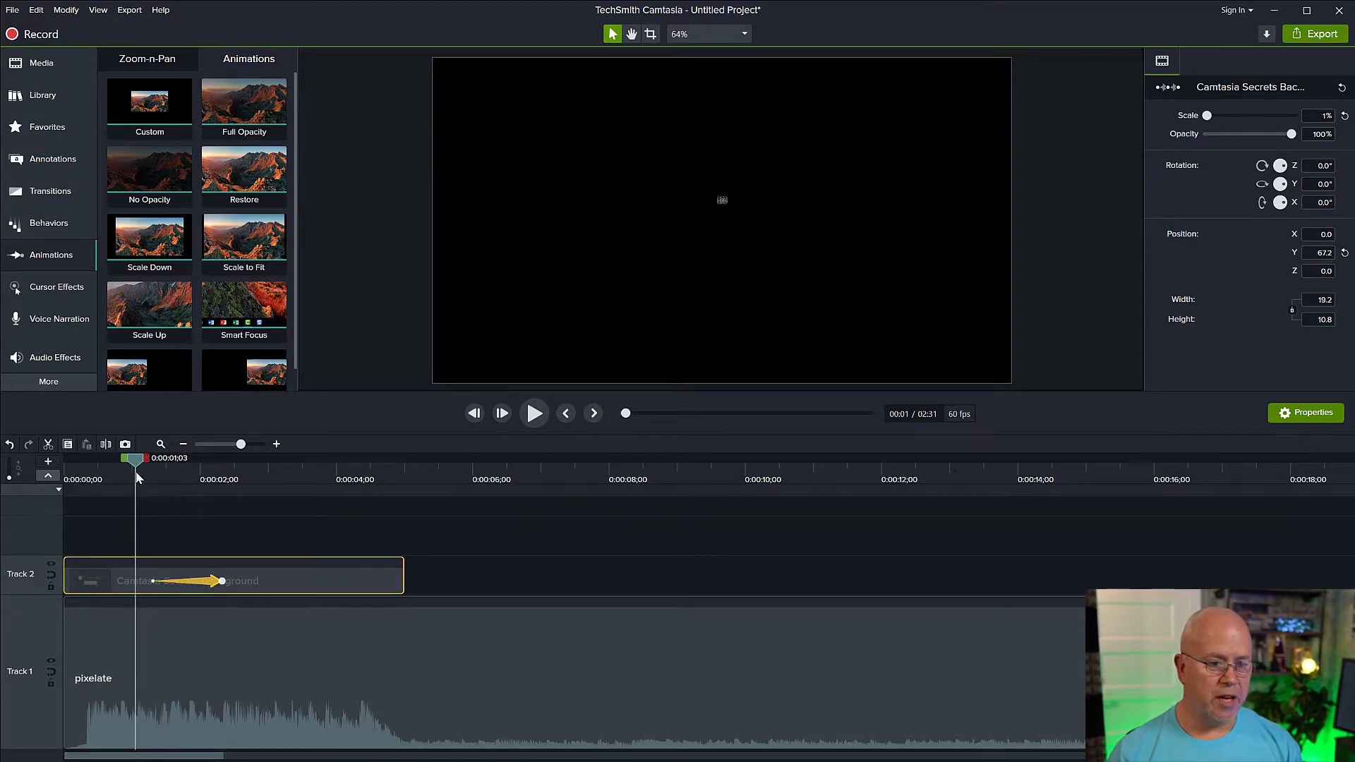
{"action": "key", "text": "space"}
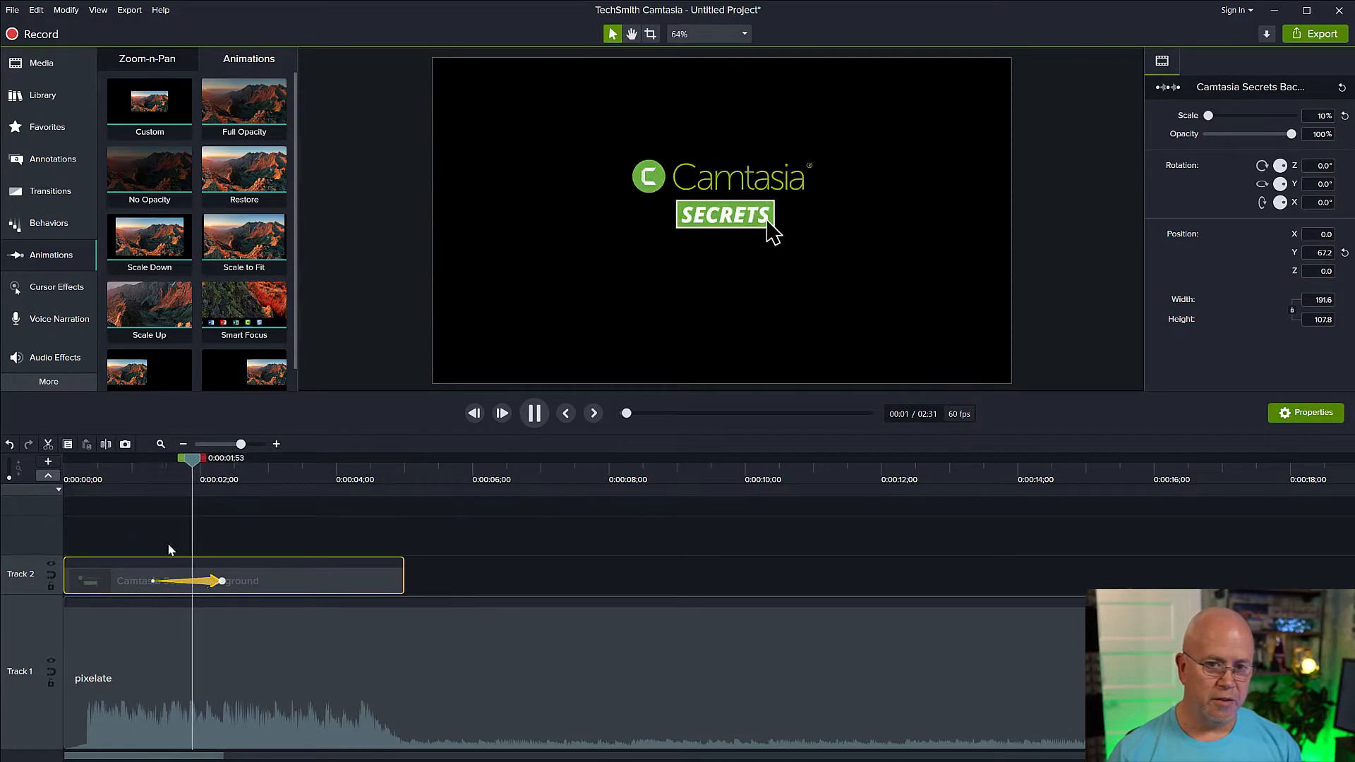
{"action": "key", "text": "space"}
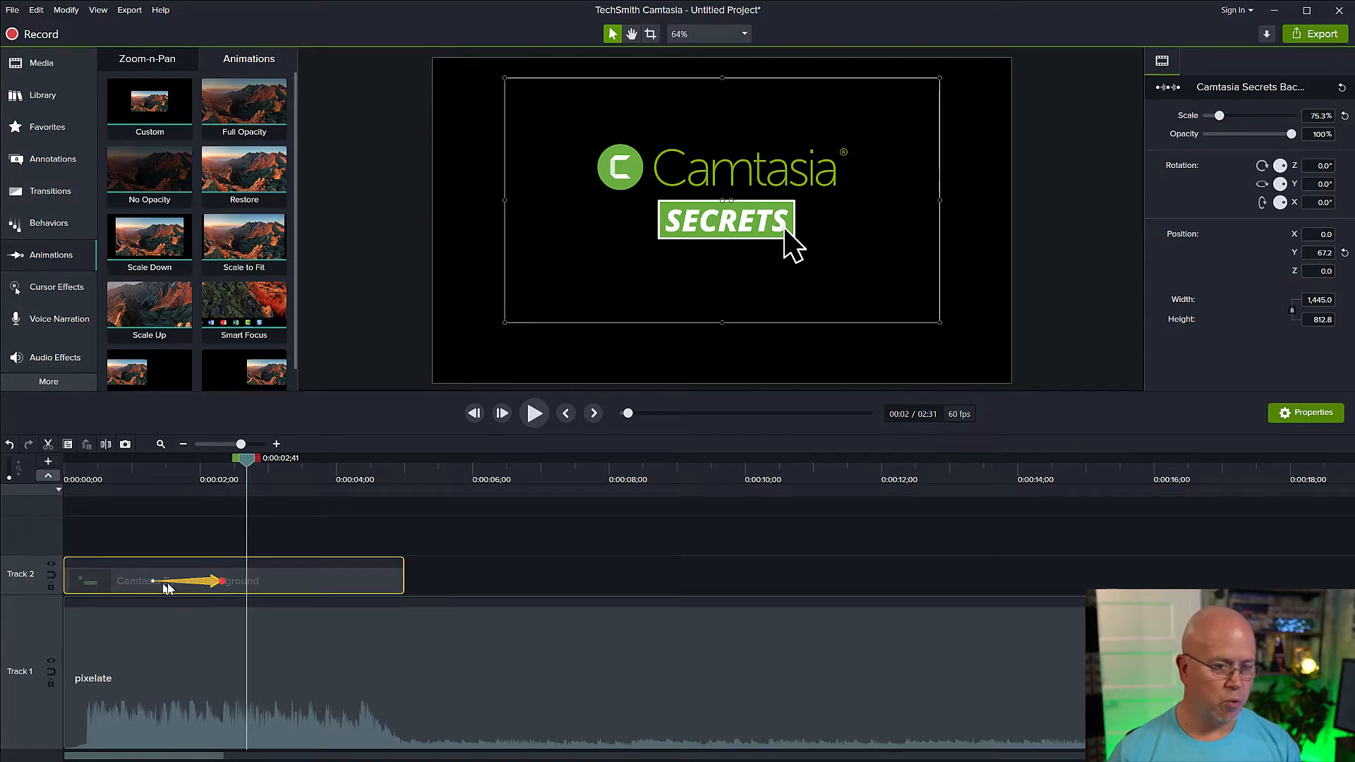
Move the scale-up animation to the very start of the Camtasia Secrets Background clip and play it from the beginning.
{"action": "left_click_drag", "start_coordinate": [209, 586], "coordinate": [120, 591]}
{"action": "left_click_drag", "start_coordinate": [249, 467], "coordinate": [73, 466]}
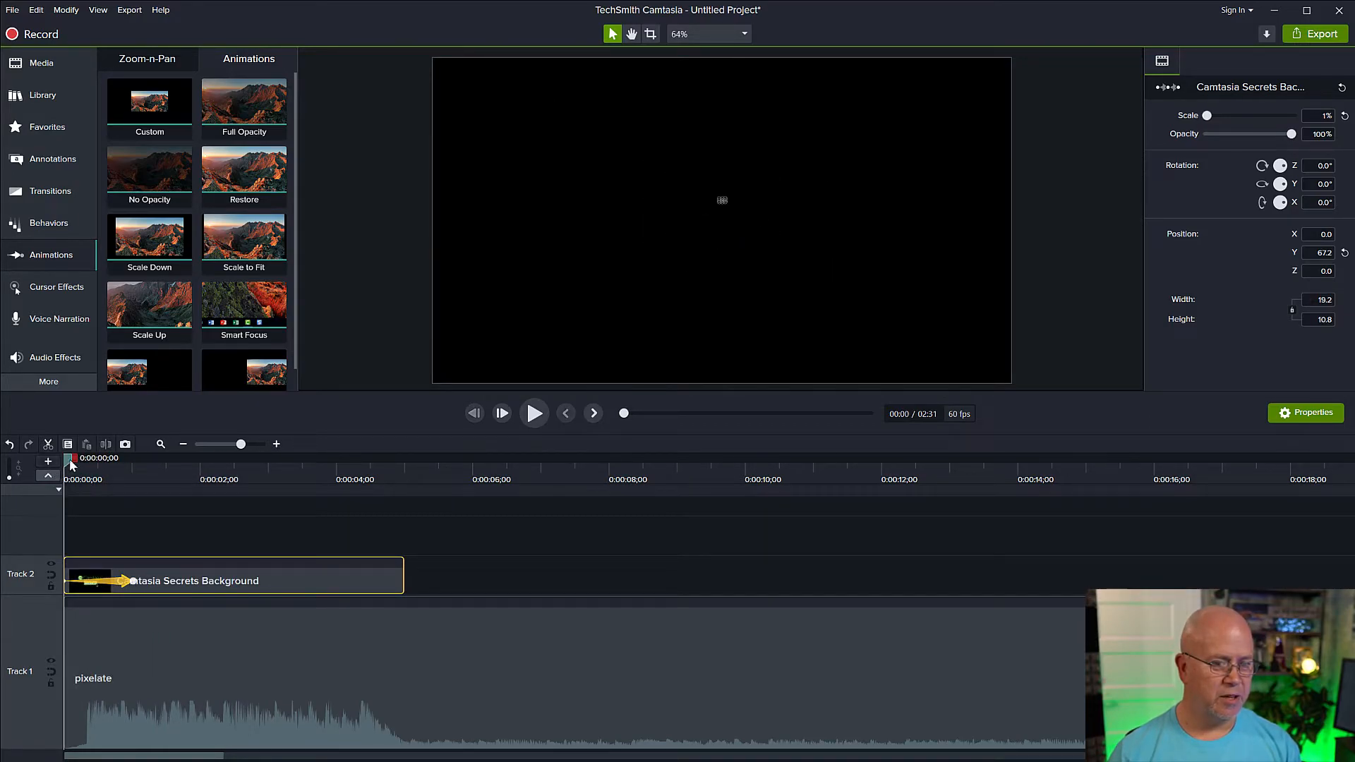
{"action": "key", "text": "space"}
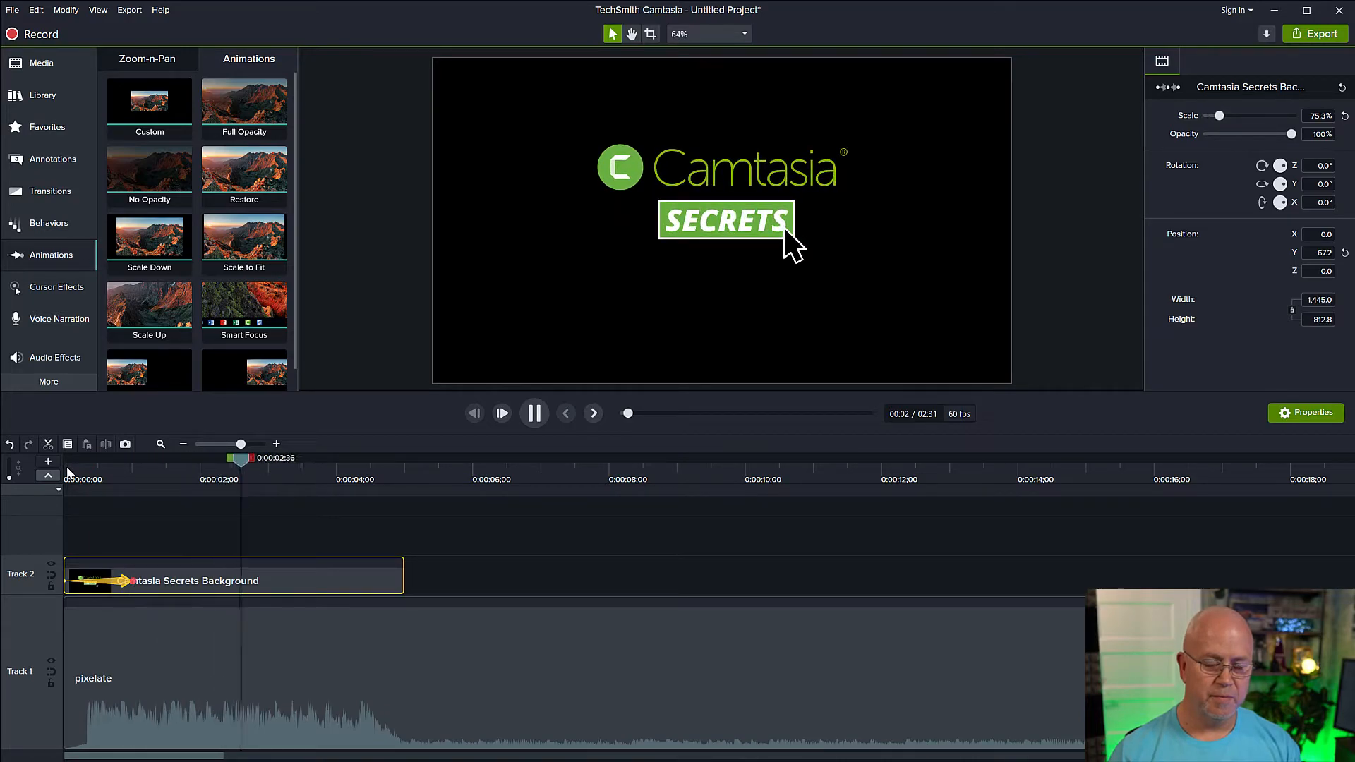
{"action": "key", "text": "space"}
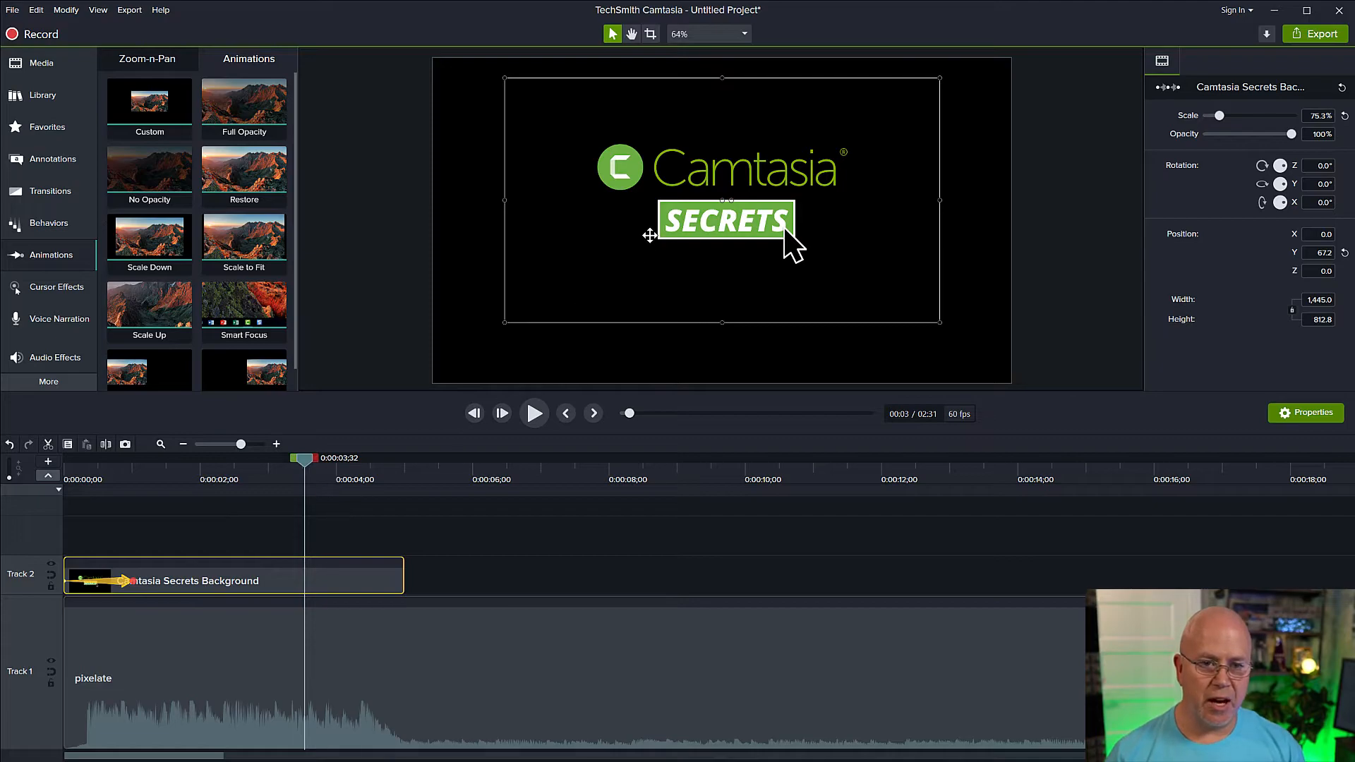
Add a plain text callout in Basic style to the canvas, horizontally centred below the SECRETS logo.
{"action": "left_click", "coordinate": [480, 259]}
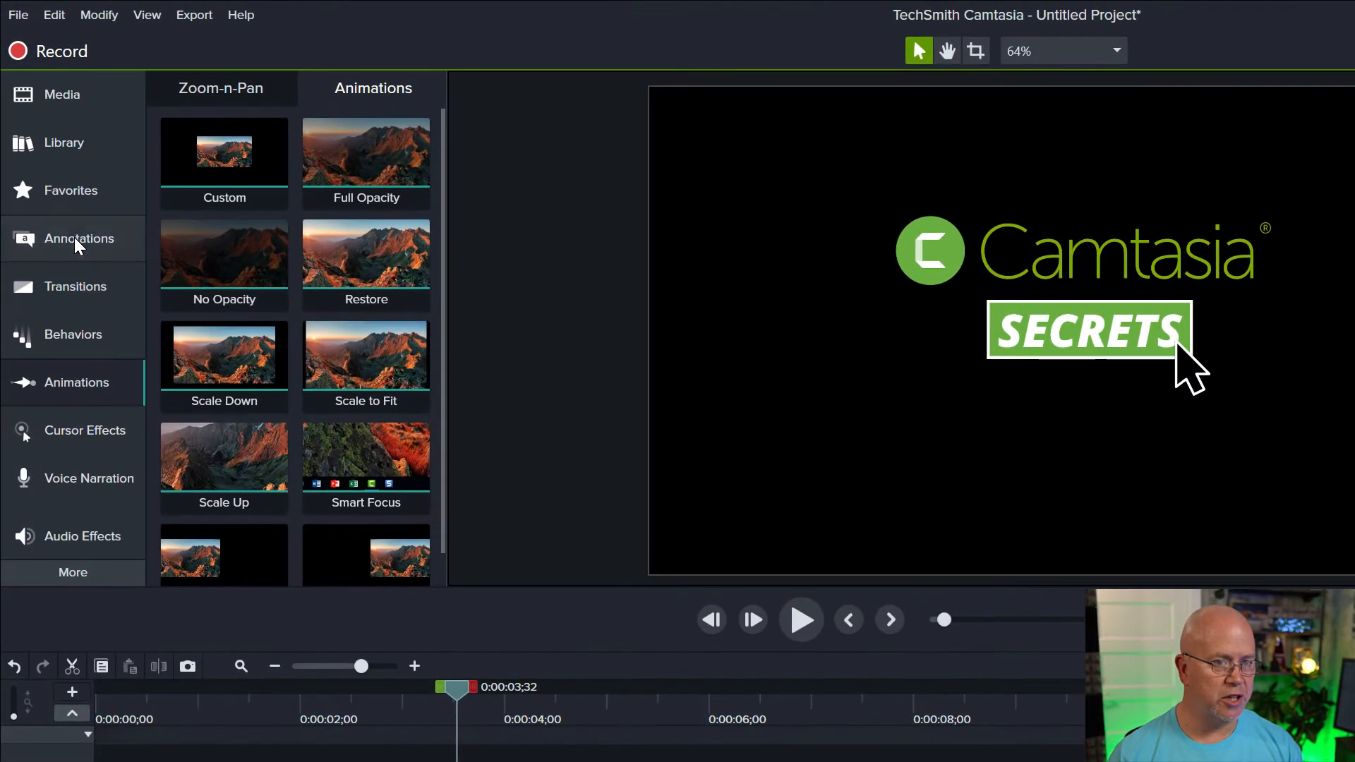
{"action": "left_click", "coordinate": [67, 212]}
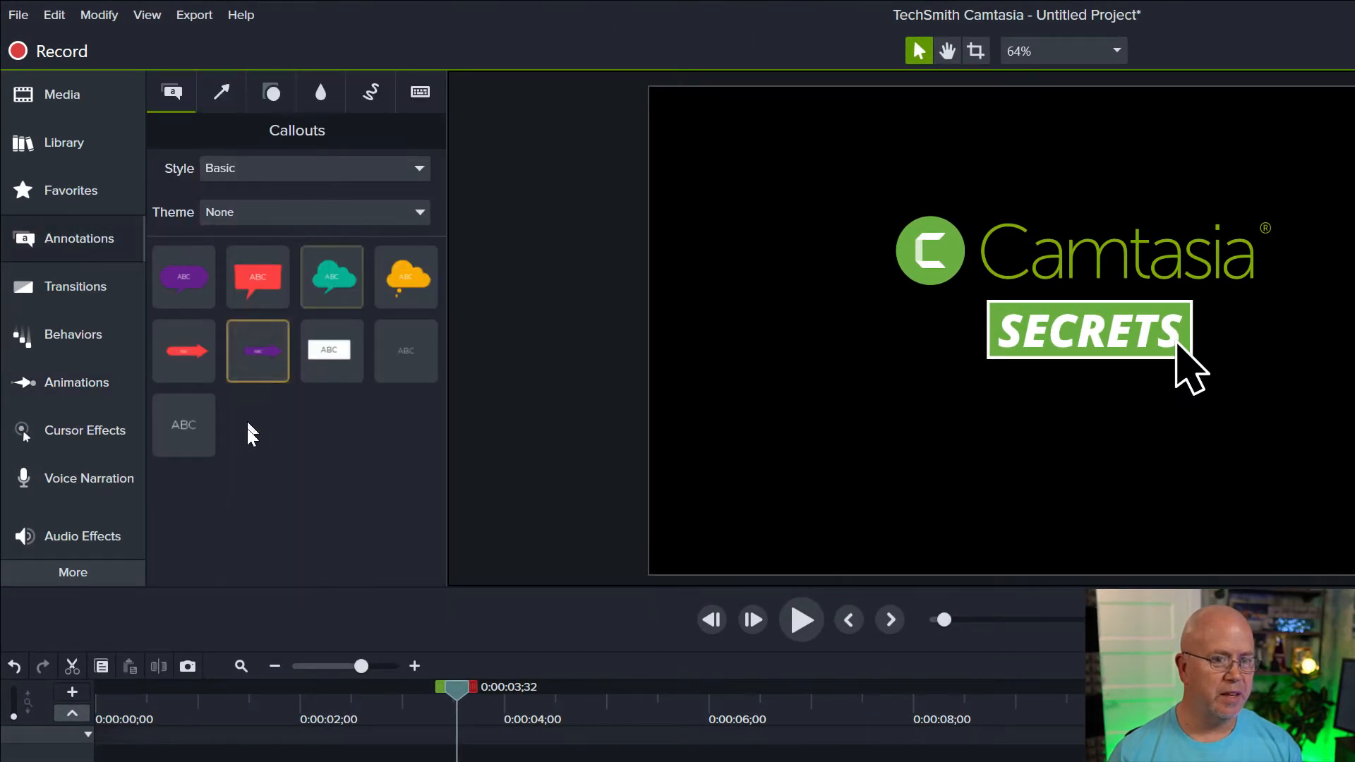
{"action": "left_click_drag", "start_coordinate": [181, 428], "coordinate": [899, 410]}
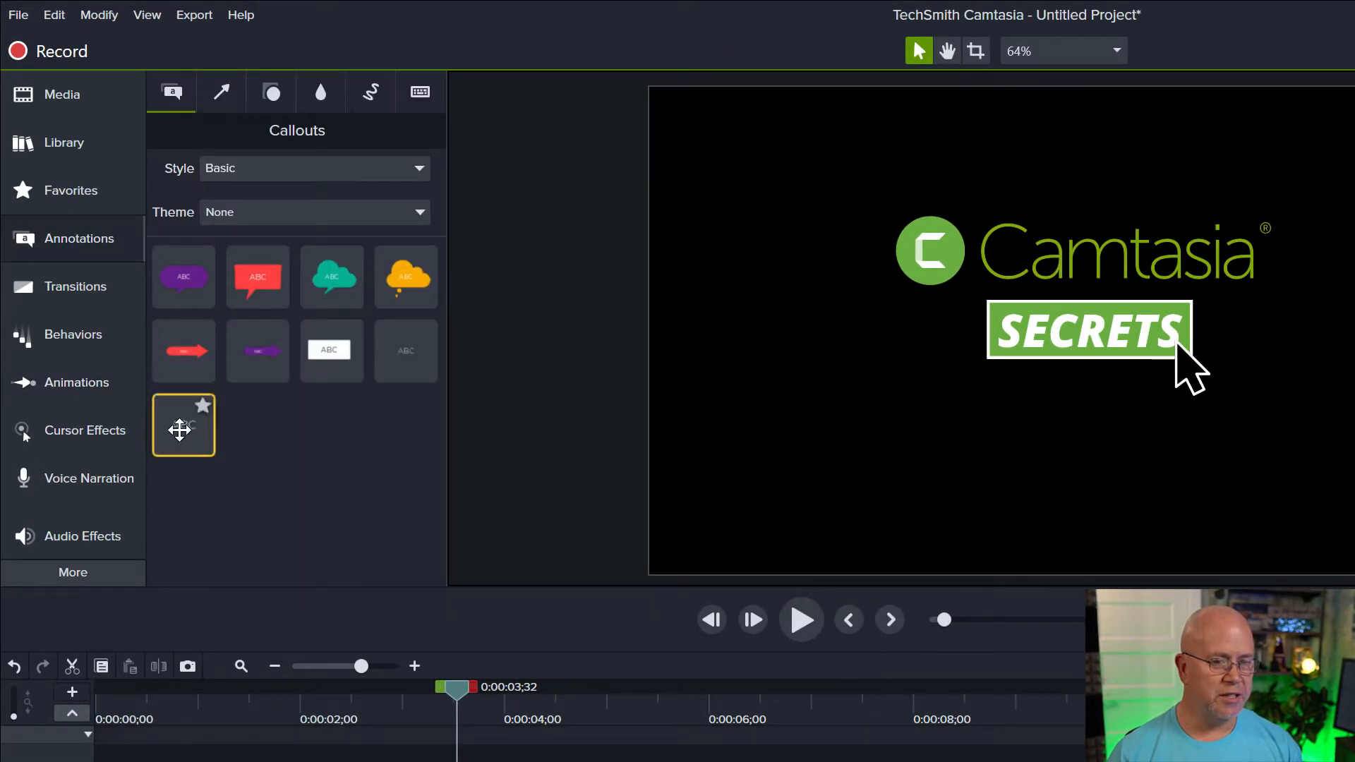
{"action": "left_click_drag", "start_coordinate": [685, 403], "coordinate": [869, 472]}
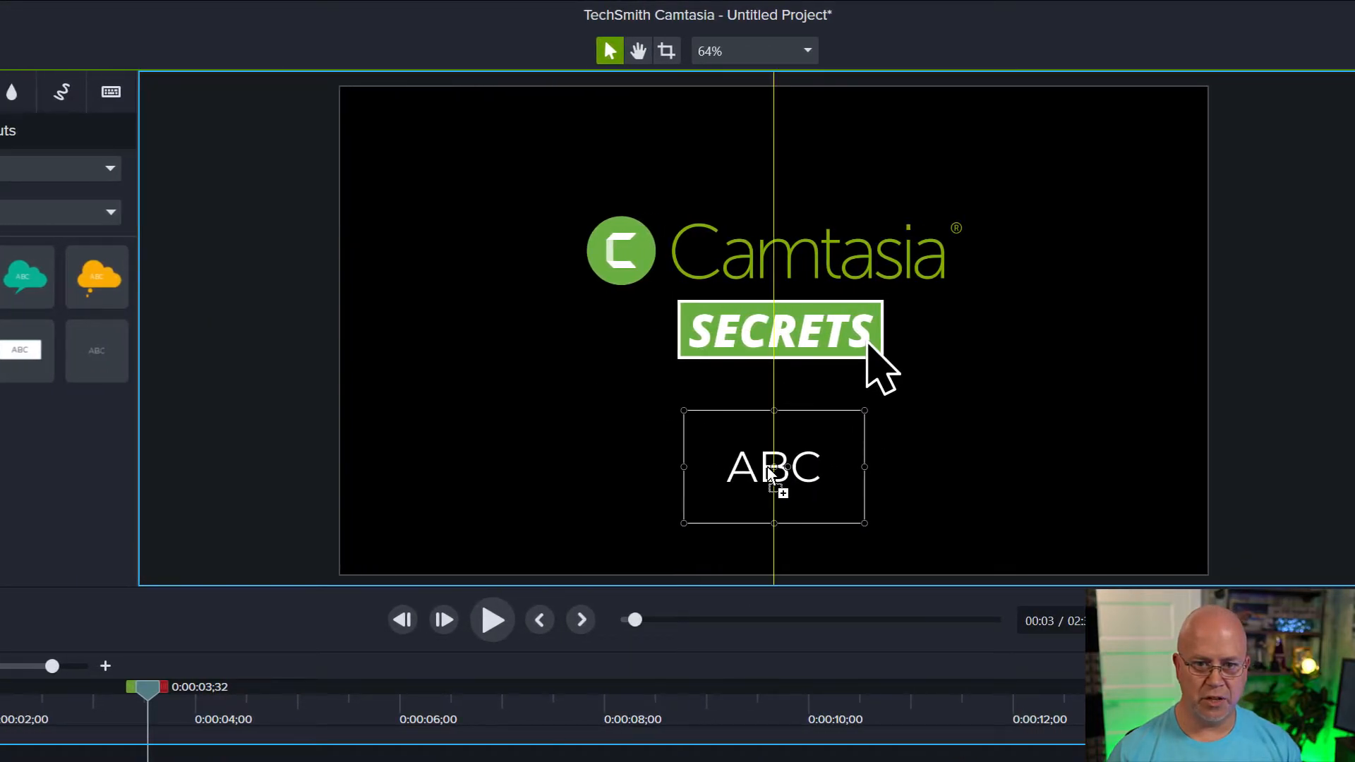
{"action": "left_click_drag", "start_coordinate": [771, 472], "coordinate": [771, 473]}
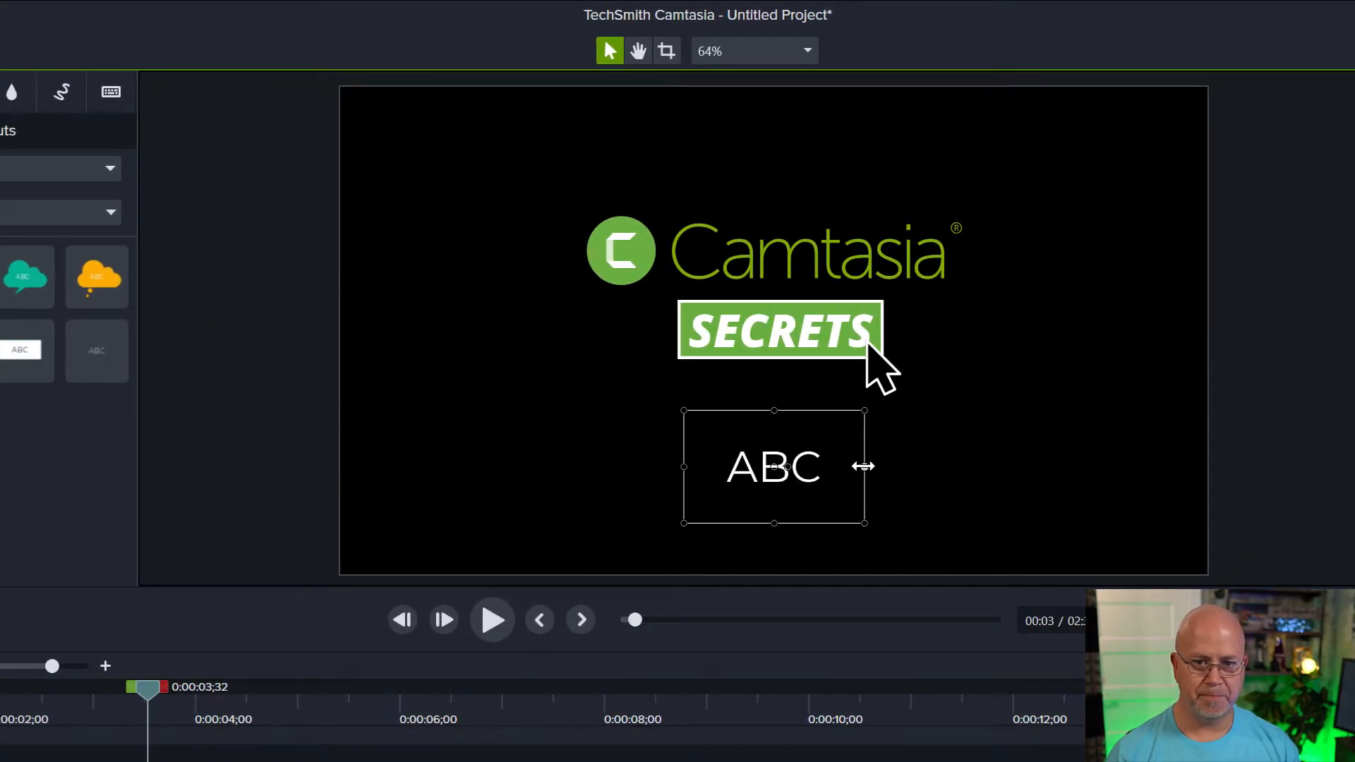
Widen the callout, keep it centred, and replace its text with "How to create an intro".
{"action": "left_click_drag", "start_coordinate": [865, 466], "coordinate": [1215, 471]}
{"action": "left_click_drag", "start_coordinate": [947, 499], "coordinate": [744, 475]}
{"action": "double_click", "coordinate": [739, 473]}
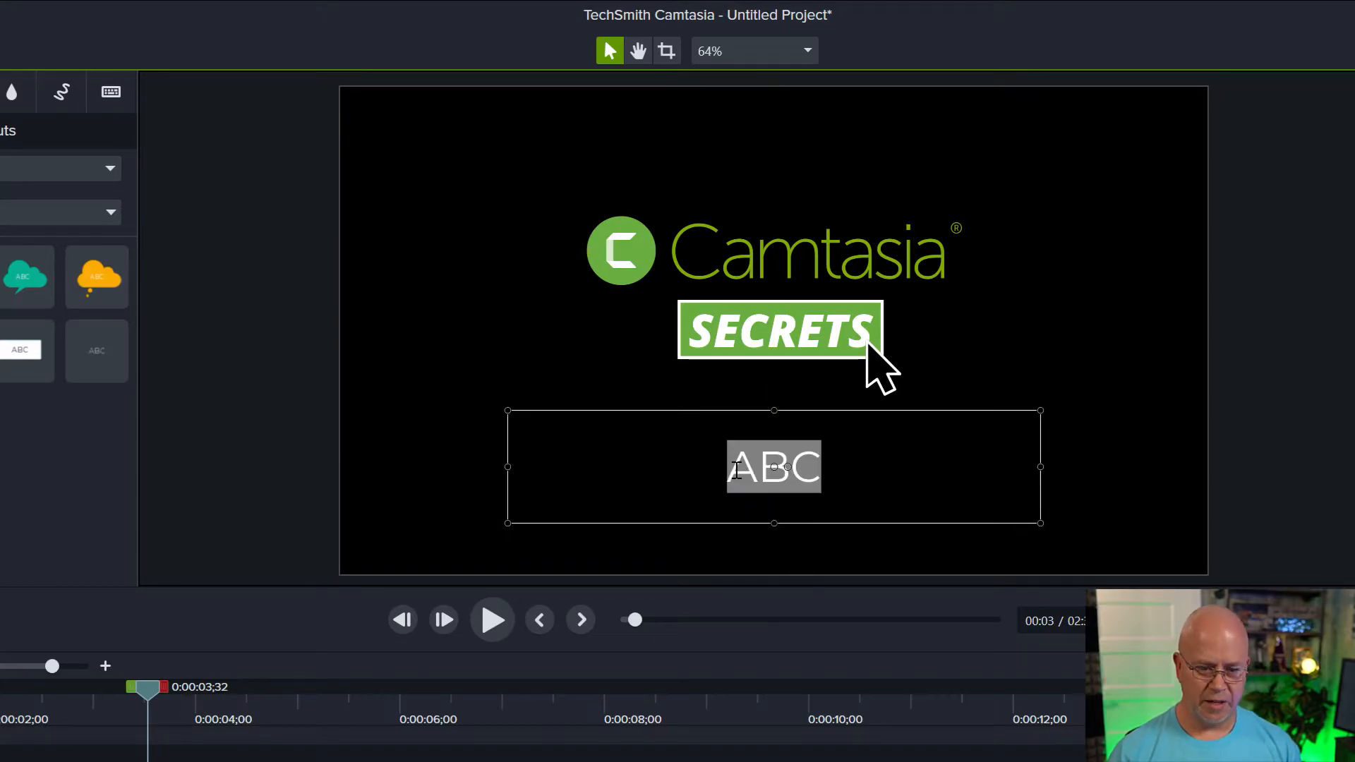
{"action": "type", "text": "How"}
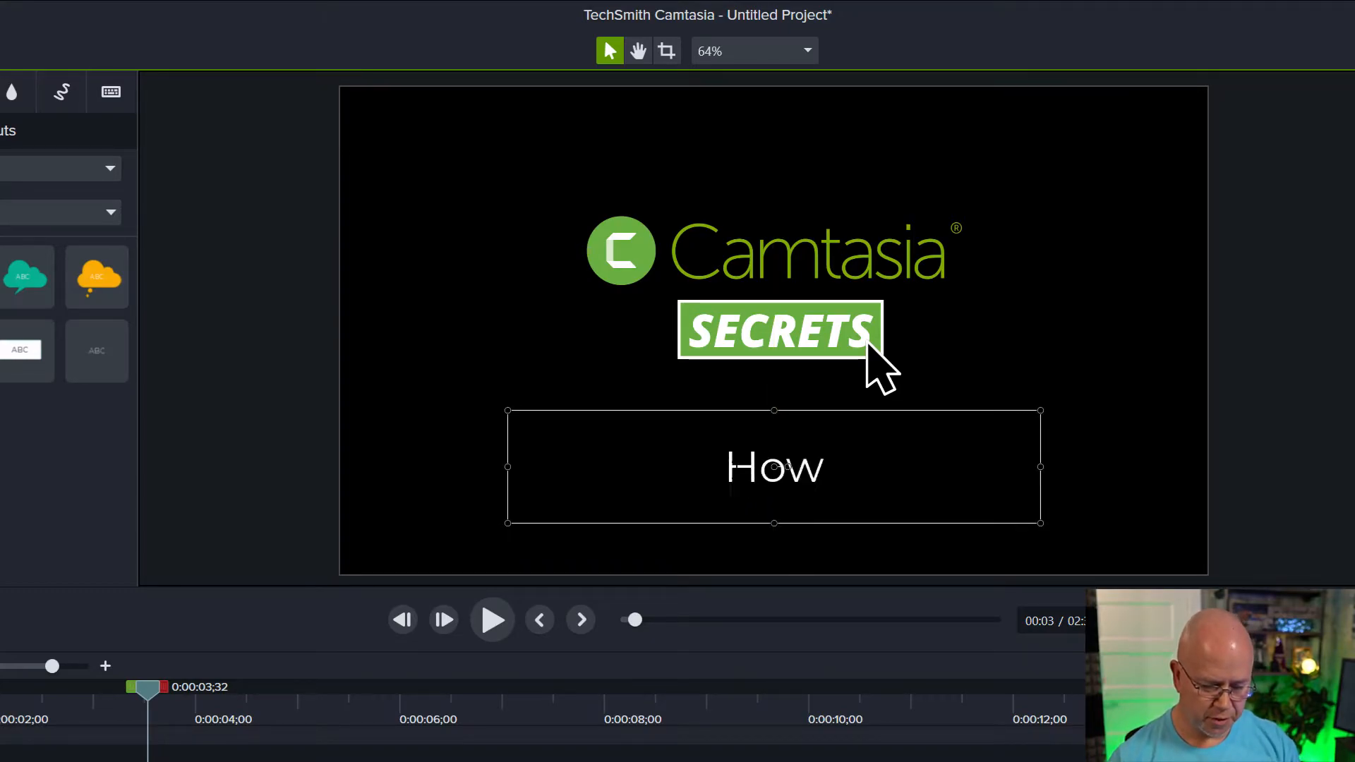
{"action": "type", "text": " to create"}
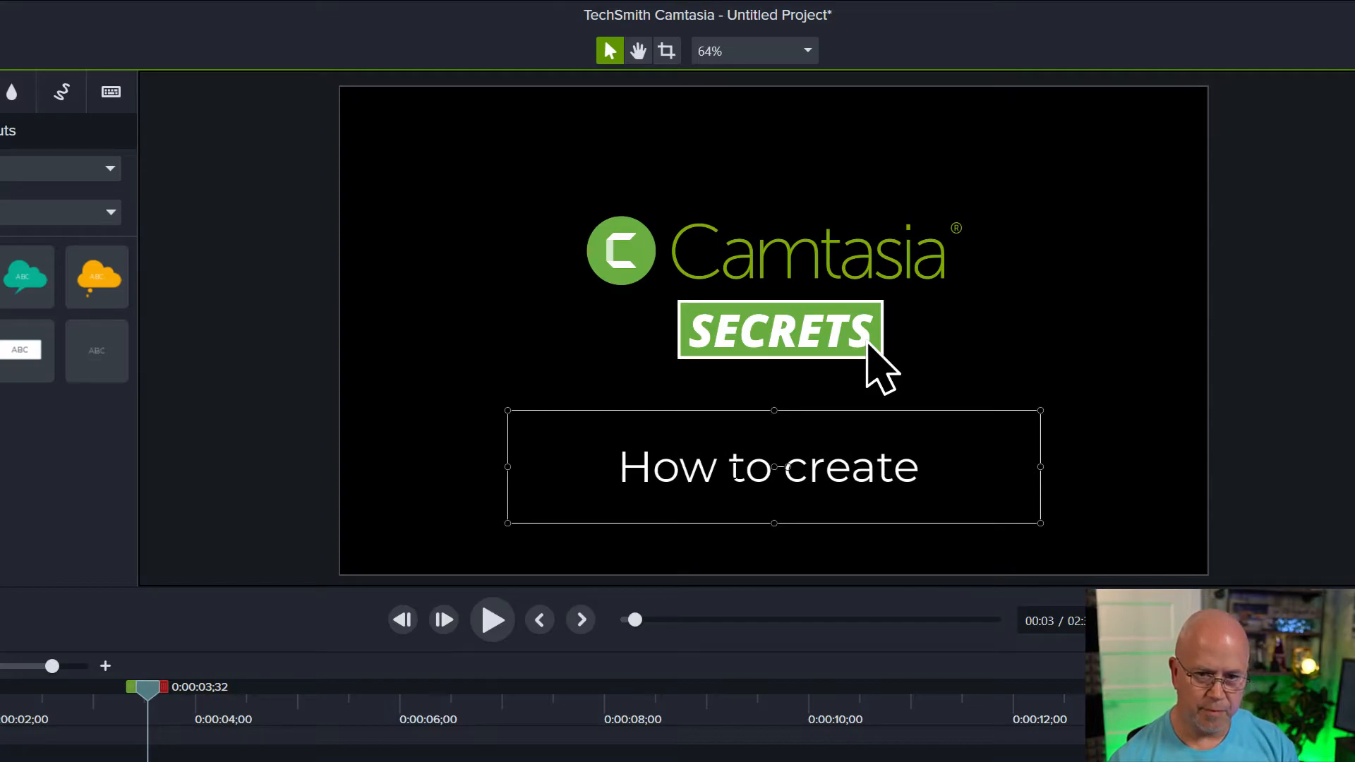
{"action": "type", "text": " an intro"}
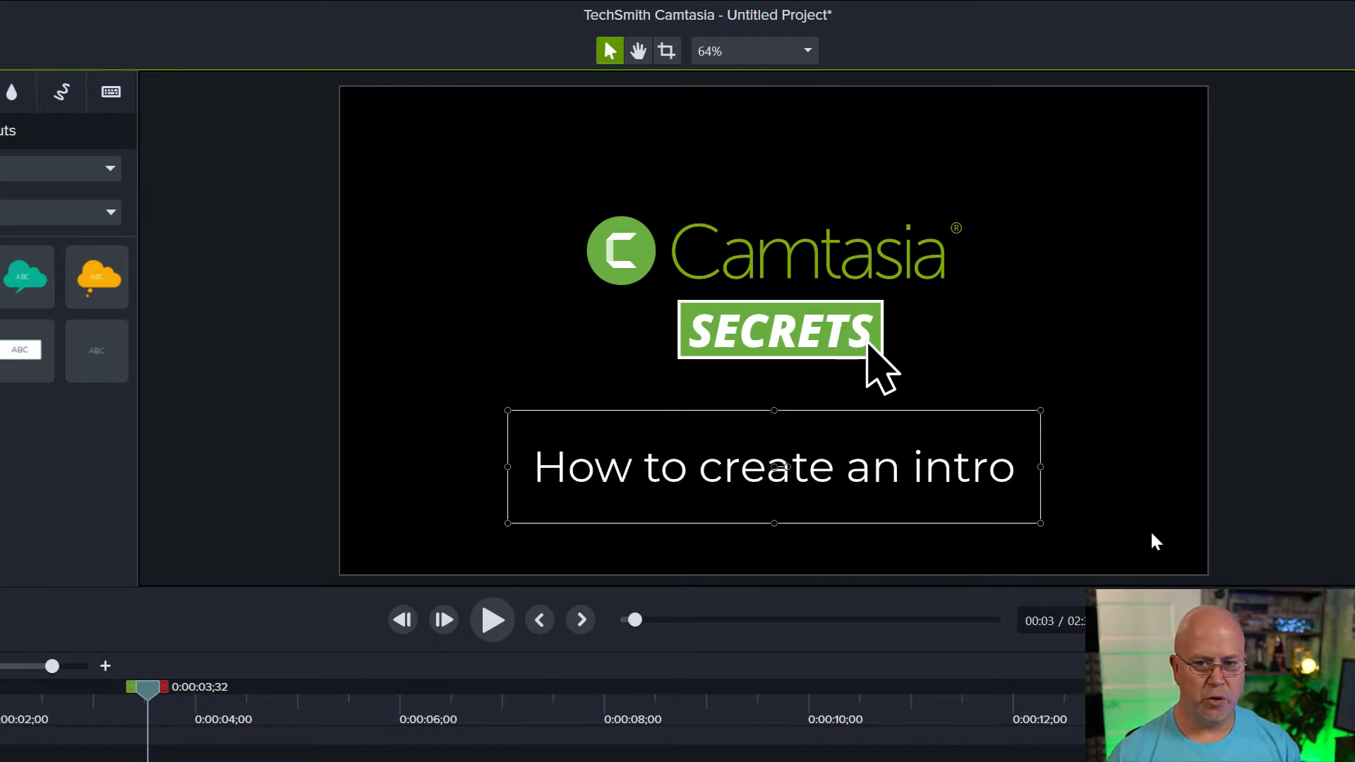
Move the title callout up slightly and reduce its box height to fit the single text line more closely.
{"action": "left_click", "coordinate": [1122, 486]}
{"action": "left_click", "coordinate": [876, 483]}
{"action": "mouse_move", "coordinate": [835, 476]}
{"action": "left_mouse_down"}
{"action": "mouse_move", "coordinate": [811, 475]}
{"action": "mouse_move", "coordinate": [839, 473]}
{"action": "left_mouse_up"}
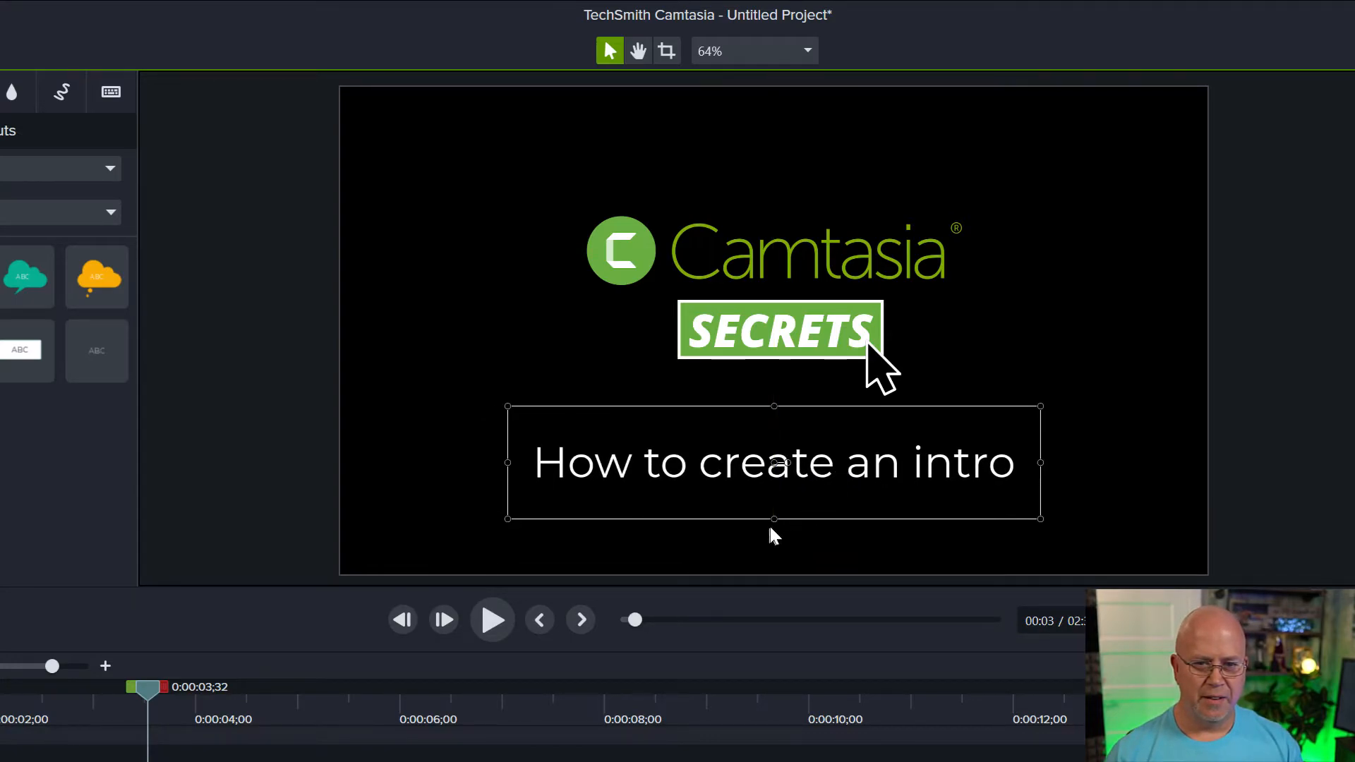
{"action": "left_click_drag", "start_coordinate": [775, 521], "coordinate": [786, 493]}
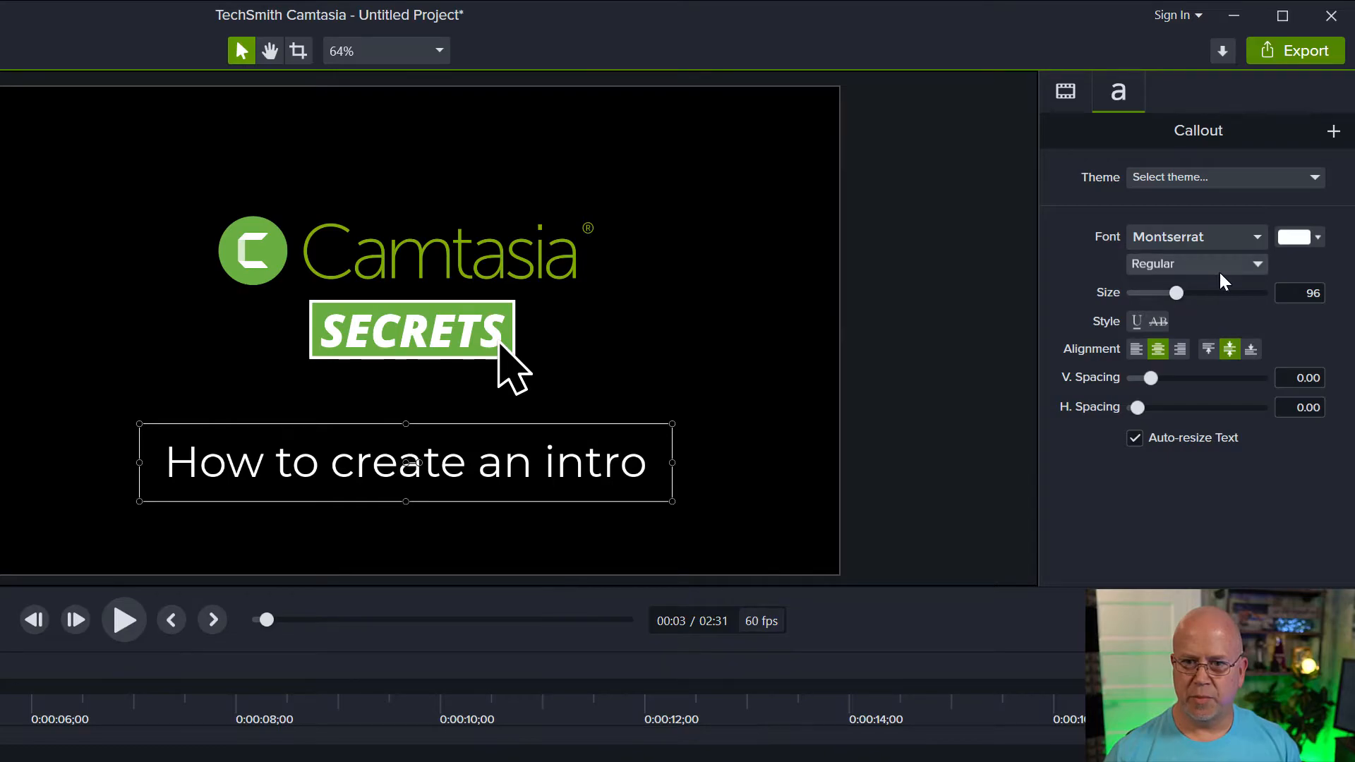
Try the Anton and Arial Black fonts on the title callout.
{"action": "left_click", "coordinate": [1256, 238]}
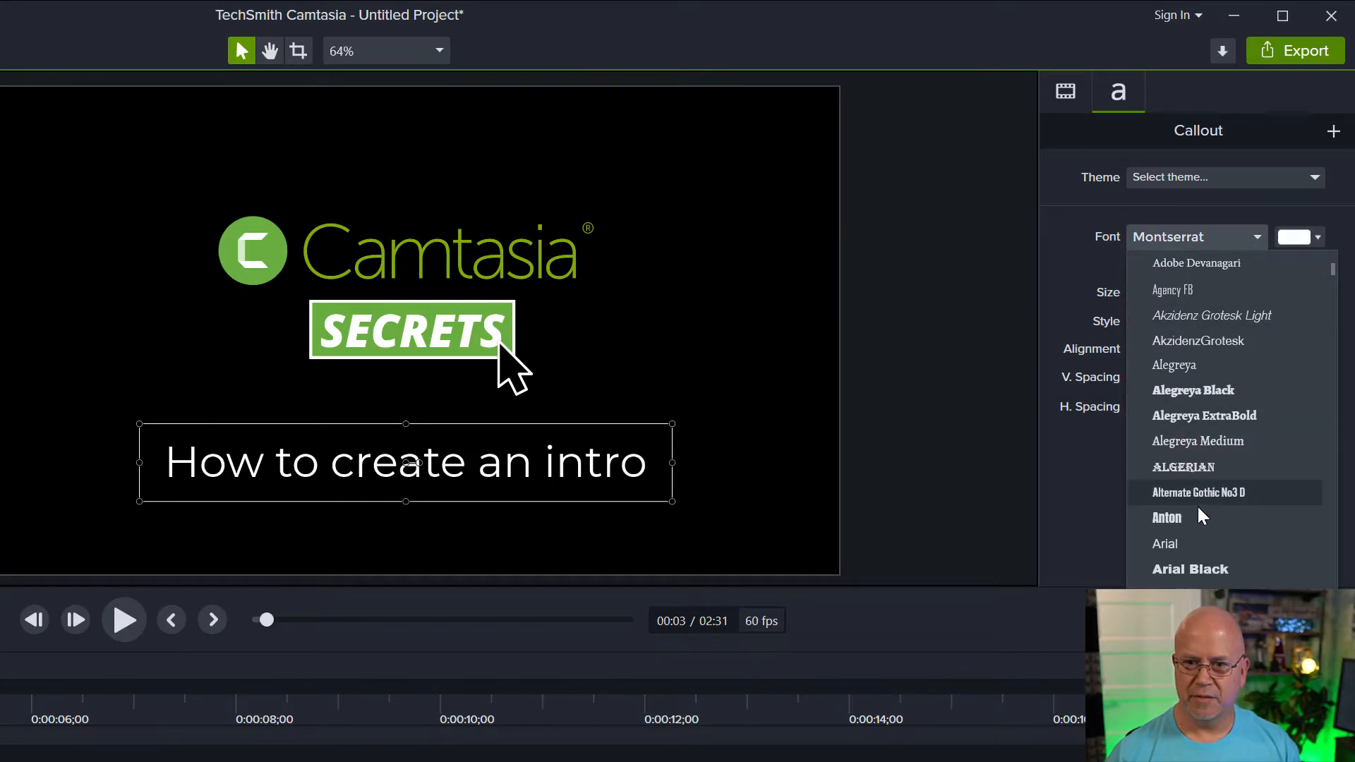
{"action": "left_click", "coordinate": [1159, 522]}
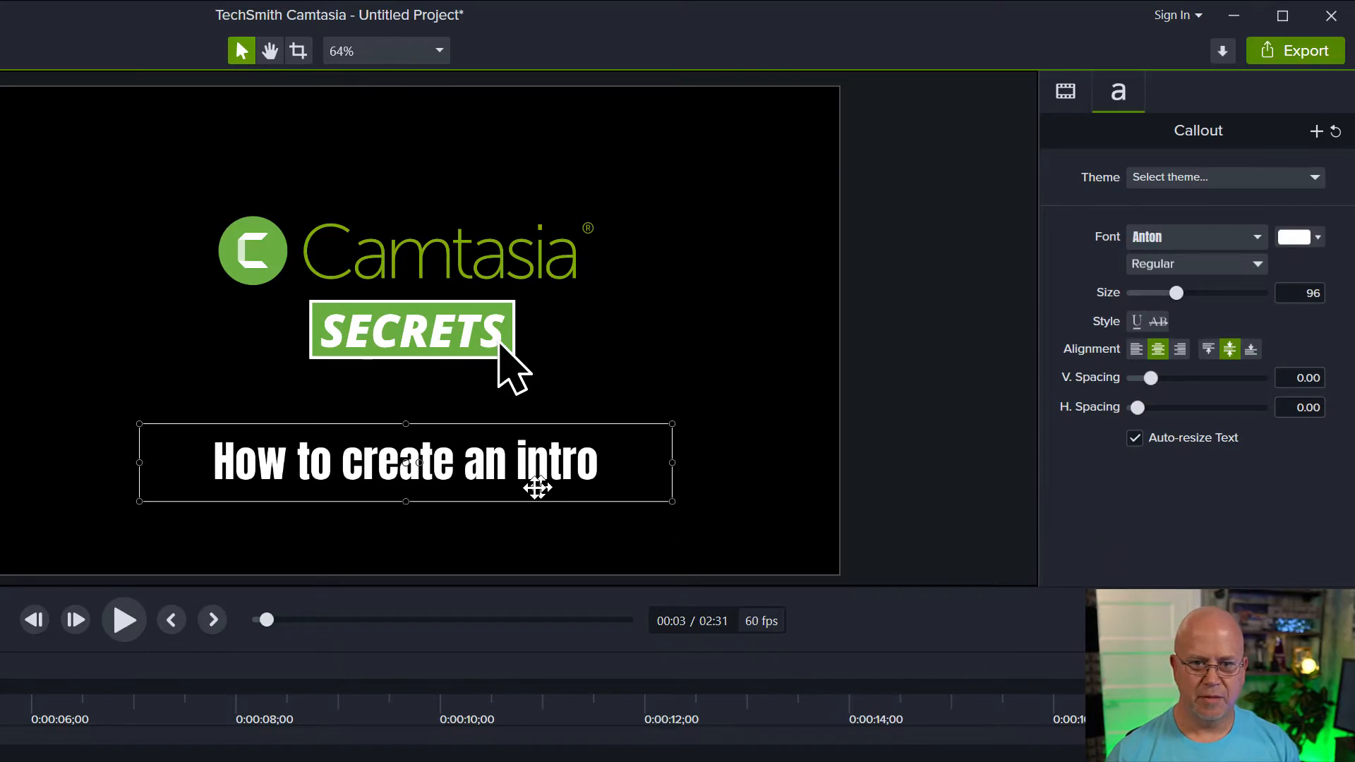
{"action": "left_click", "coordinate": [1256, 239]}
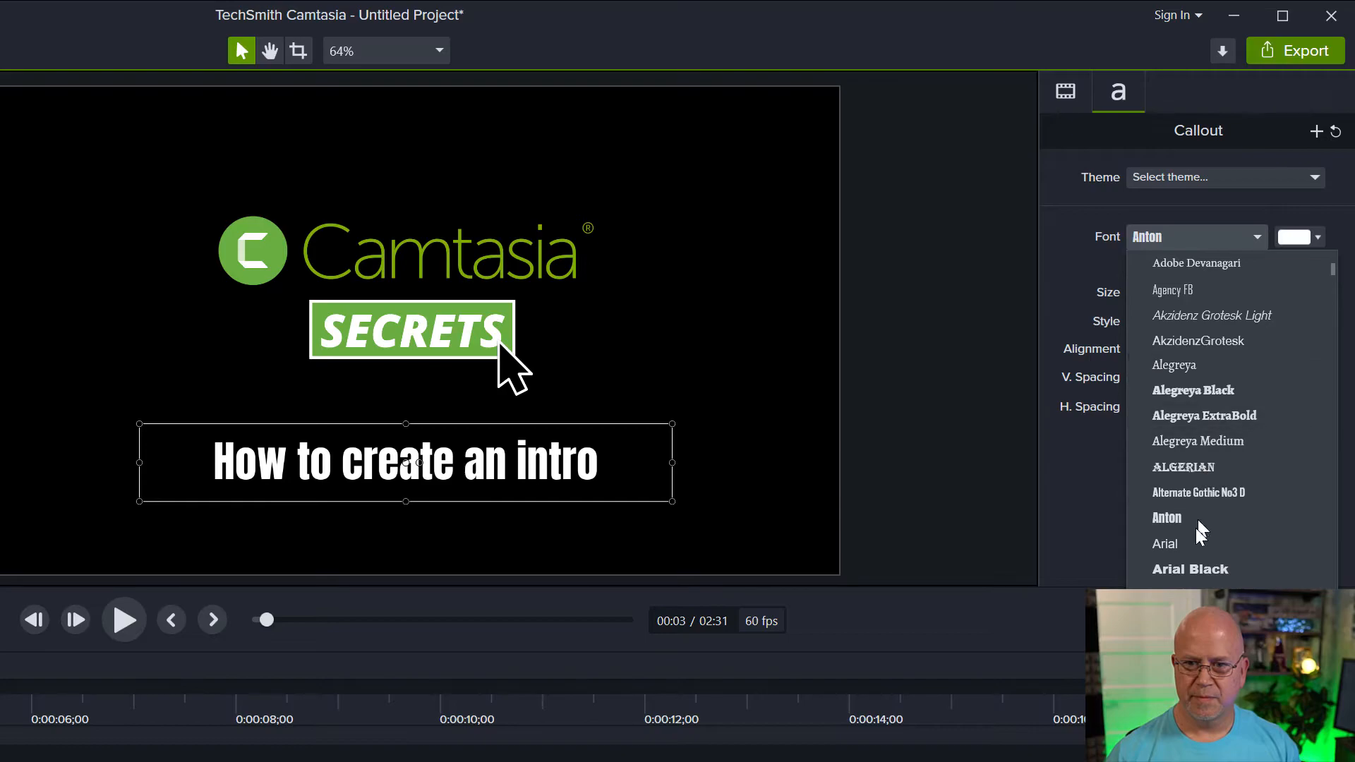
{"action": "left_click", "coordinate": [1197, 570]}
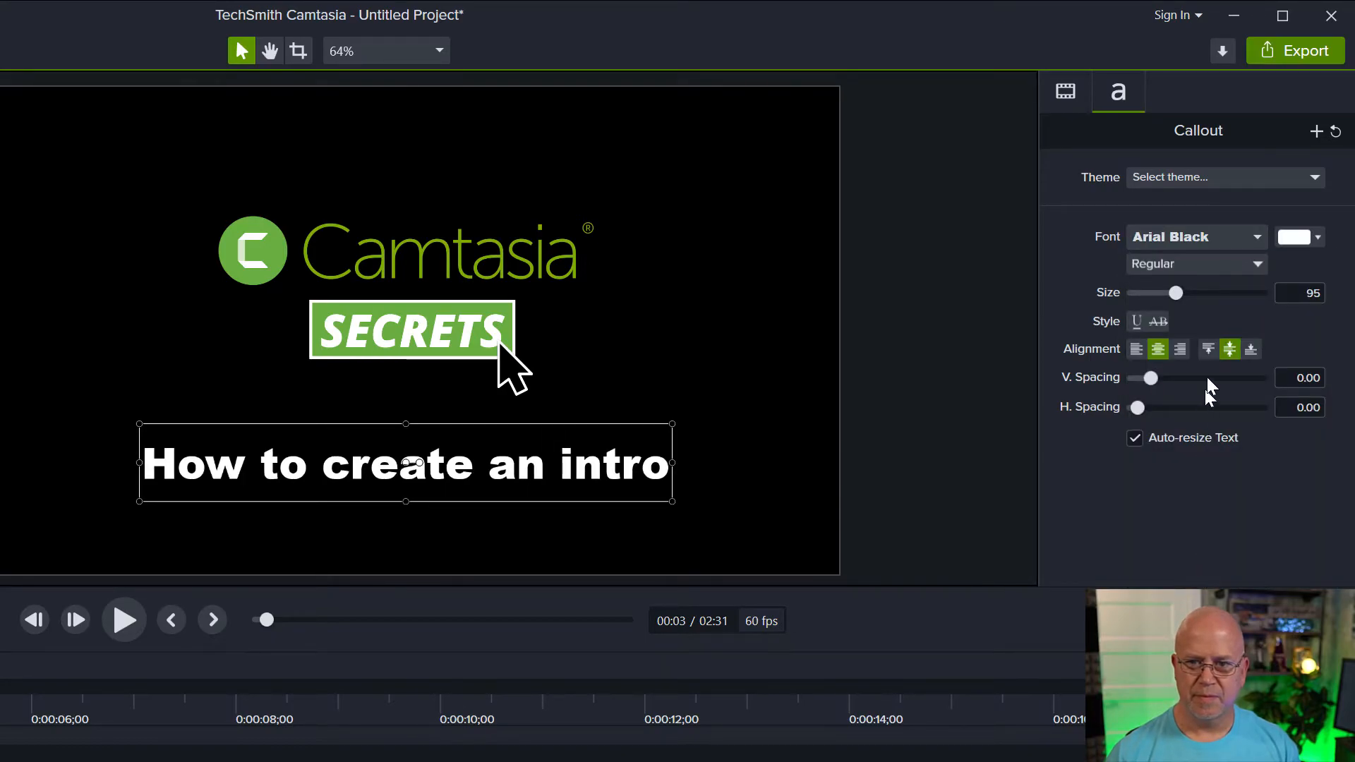
Set the title callout's font to Arial at size 76.
{"action": "left_click", "coordinate": [1257, 235]}
{"action": "left_click", "coordinate": [1179, 545]}
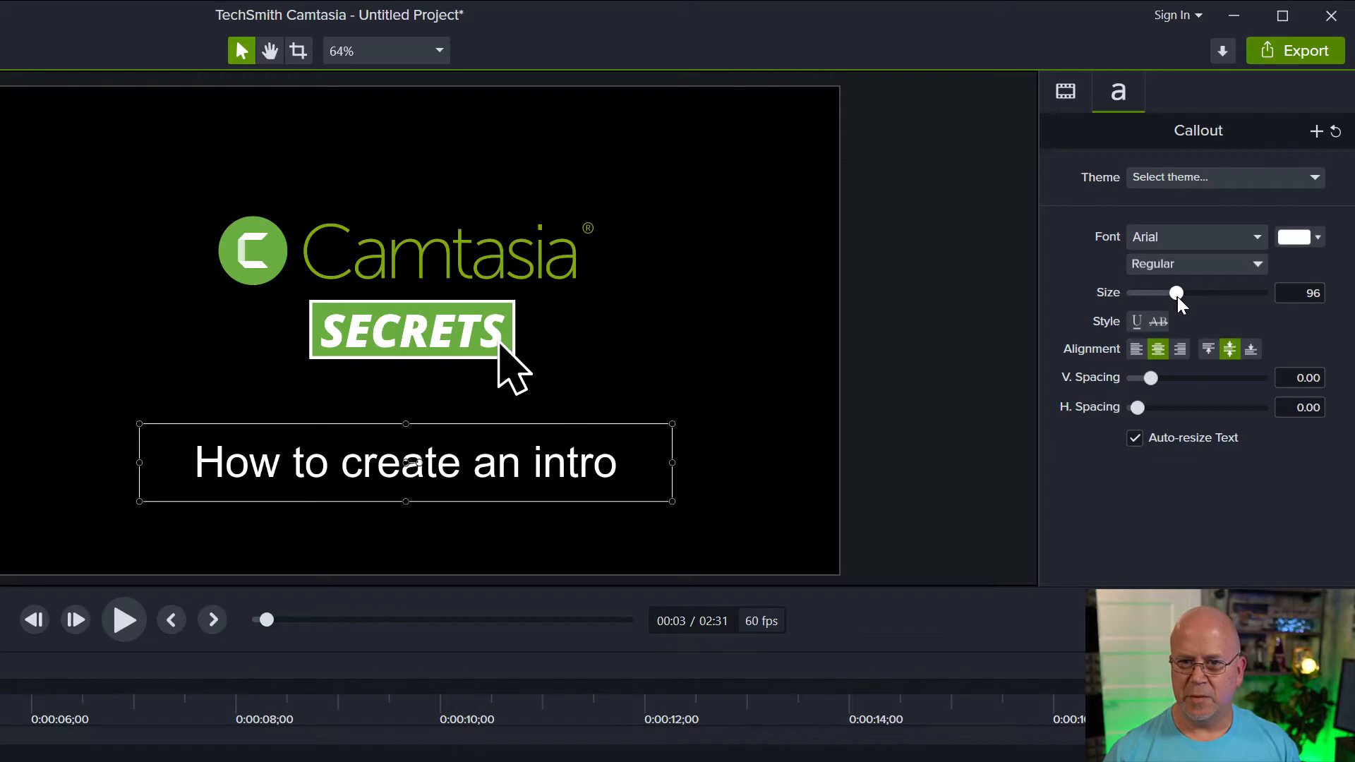
{"action": "left_click_drag", "start_coordinate": [1173, 294], "coordinate": [1163, 295]}
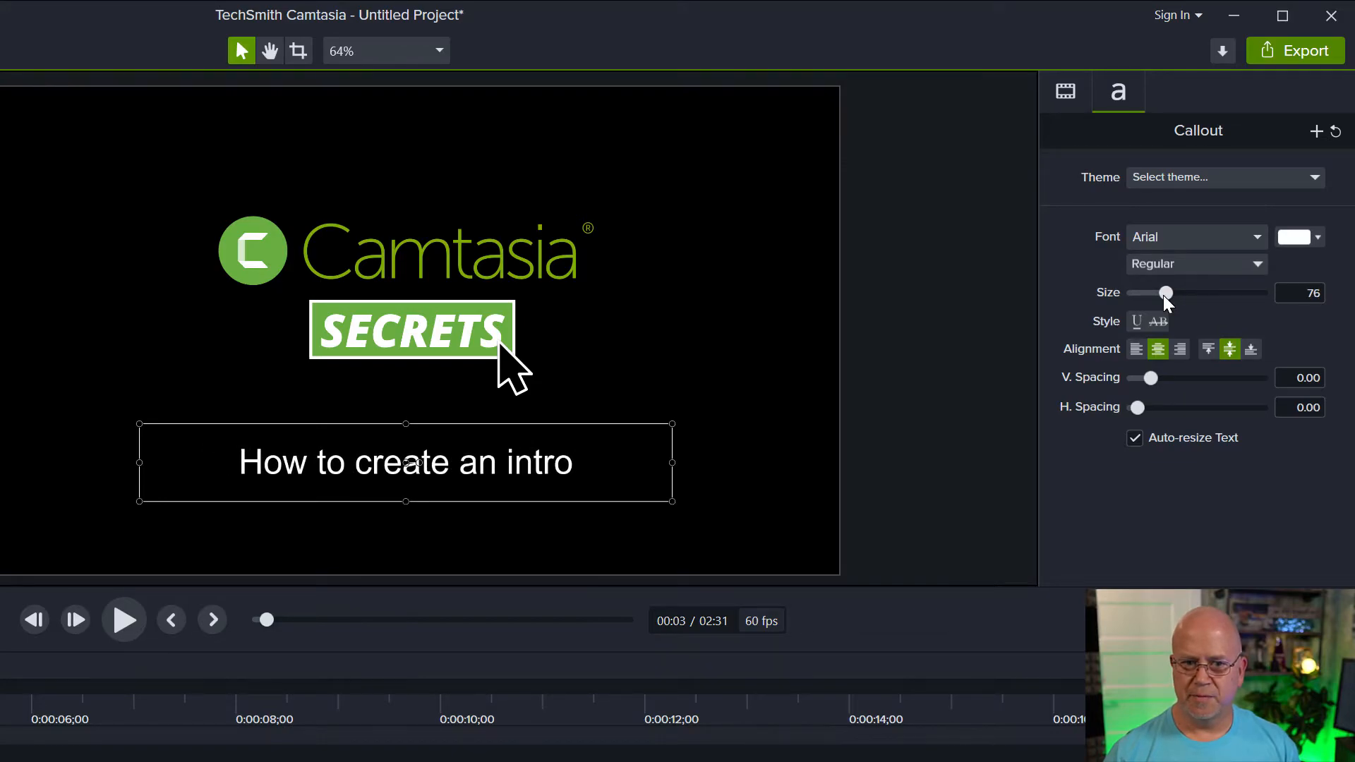
{"action": "left_click", "coordinate": [905, 472]}
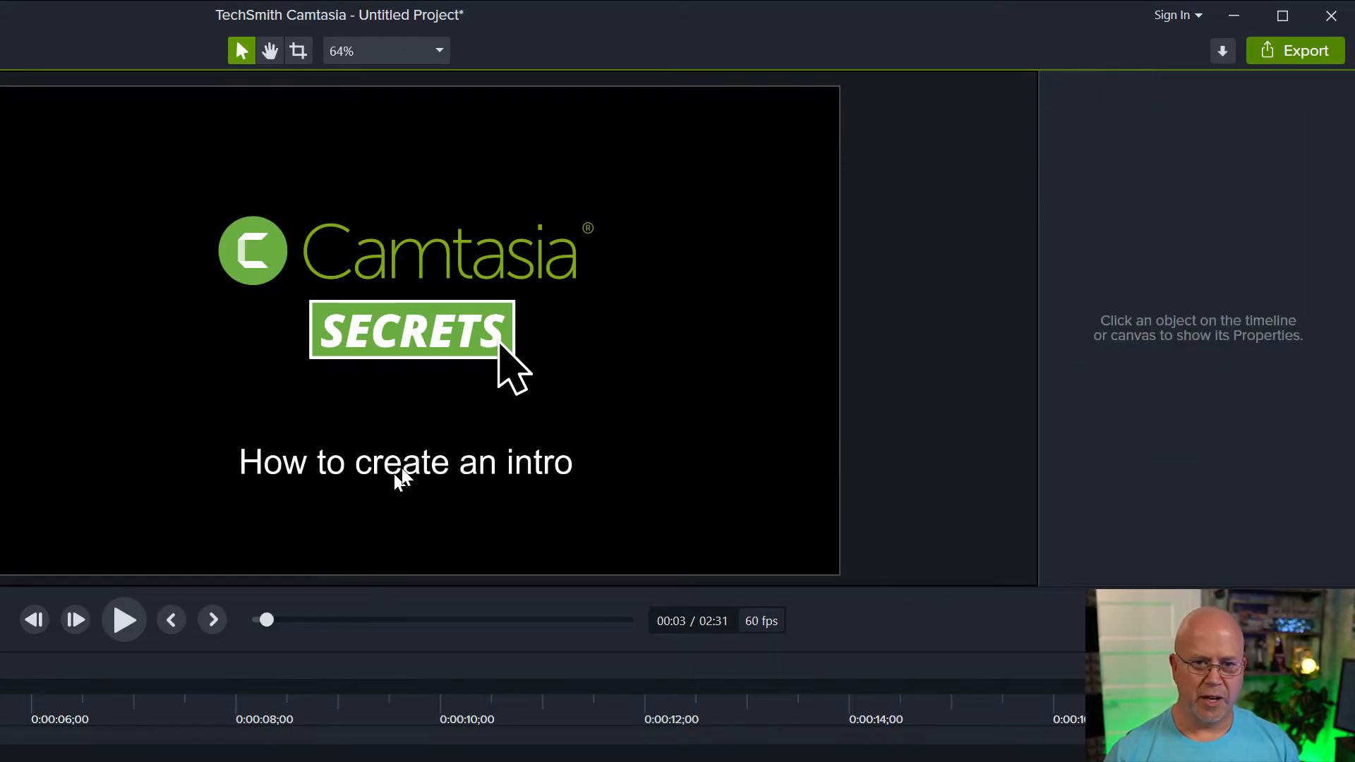
Nudge the title callout up slightly and colour its text with the green sampled from the Camtasia logo.
{"action": "left_click", "coordinate": [404, 466]}
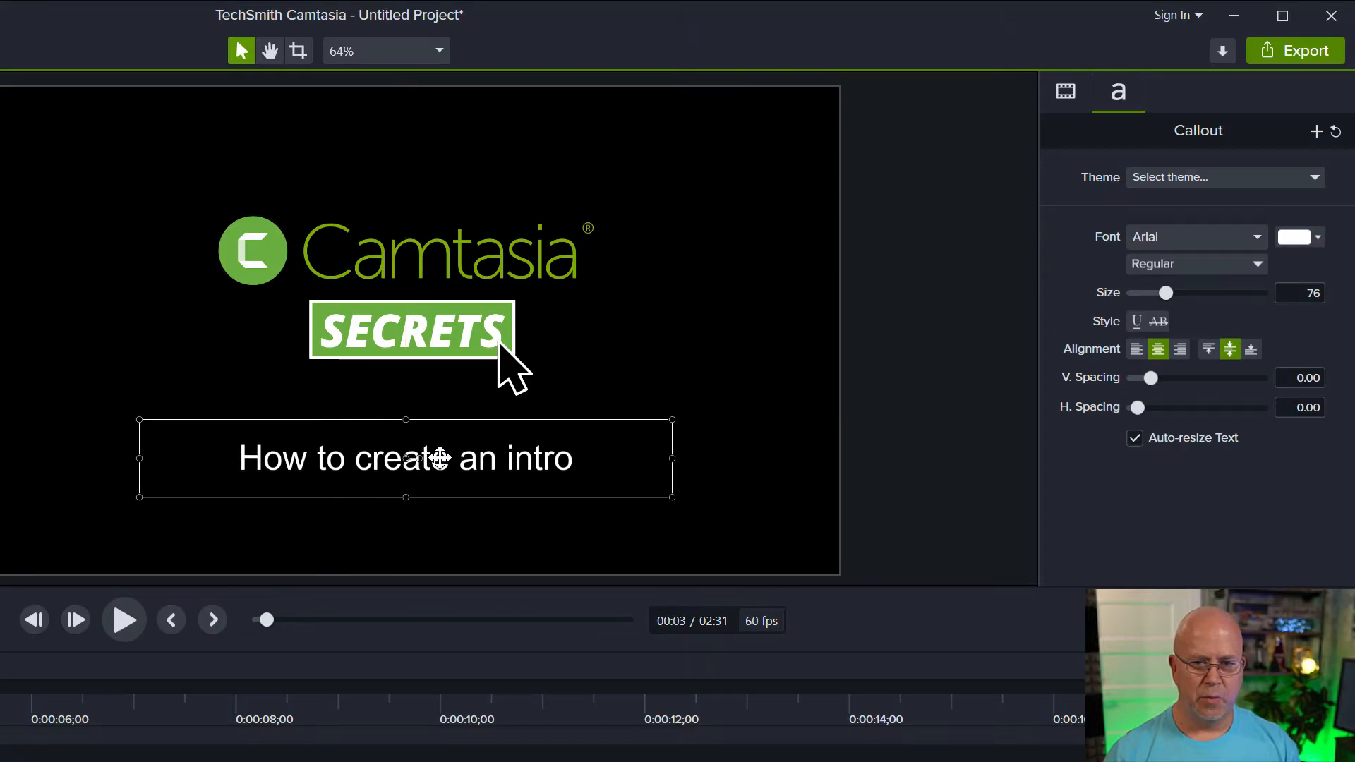
{"action": "double_click", "coordinate": [439, 458]}
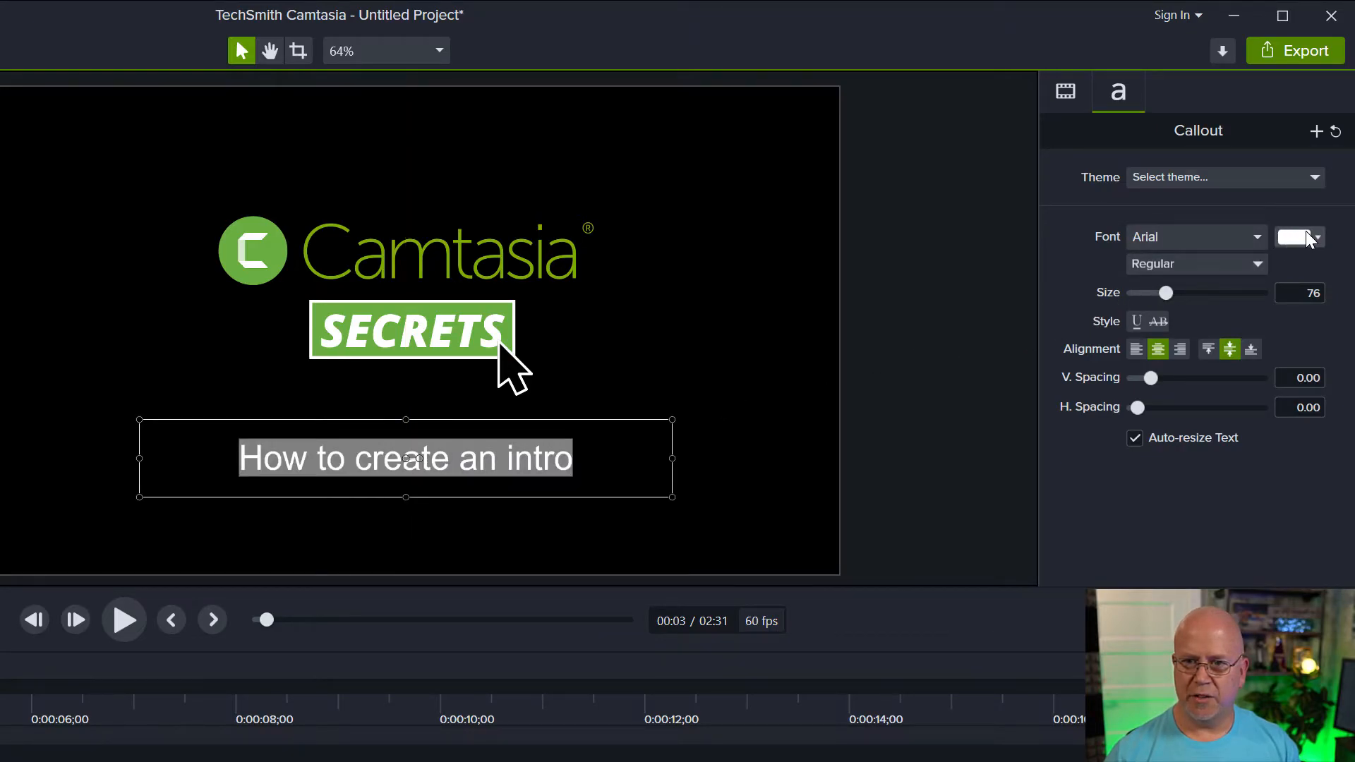
{"action": "left_click", "coordinate": [1294, 237]}
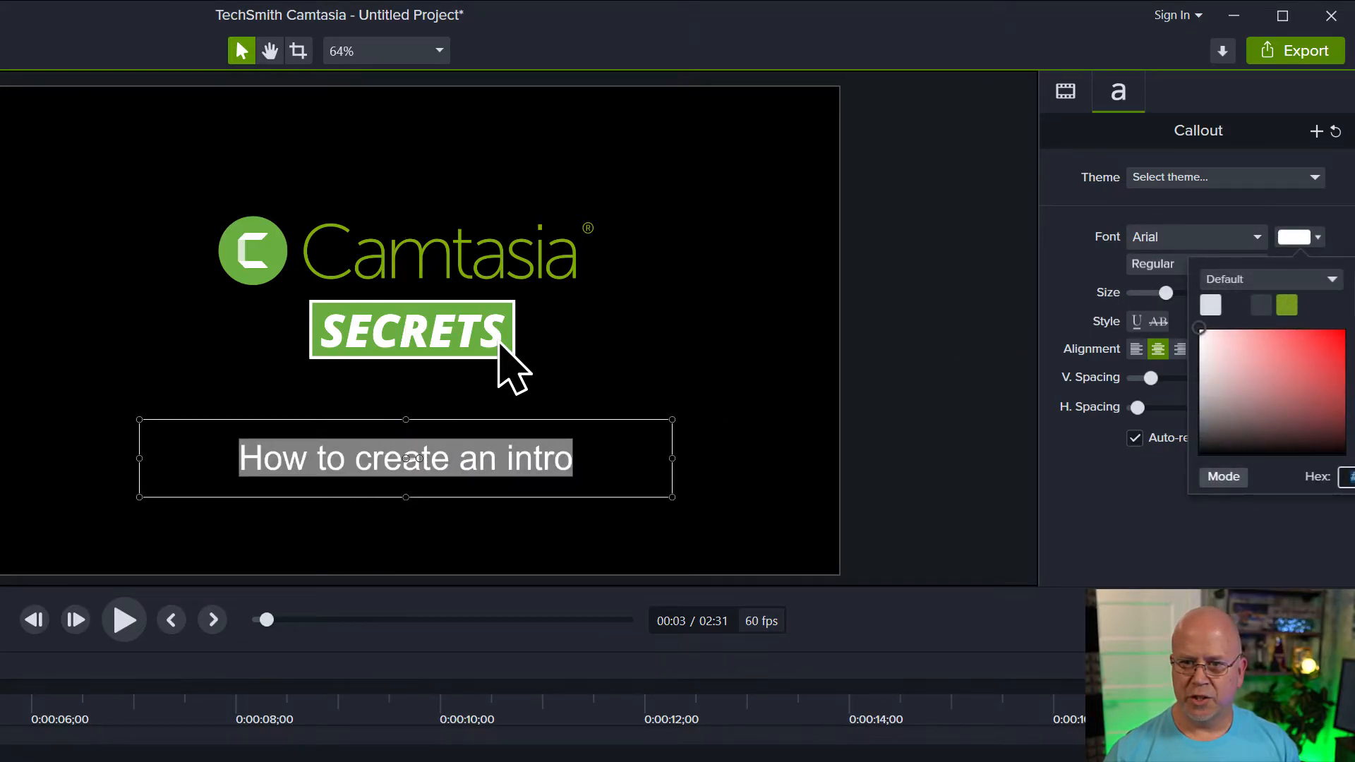
{"action": "left_click", "coordinate": [1354, 280]}
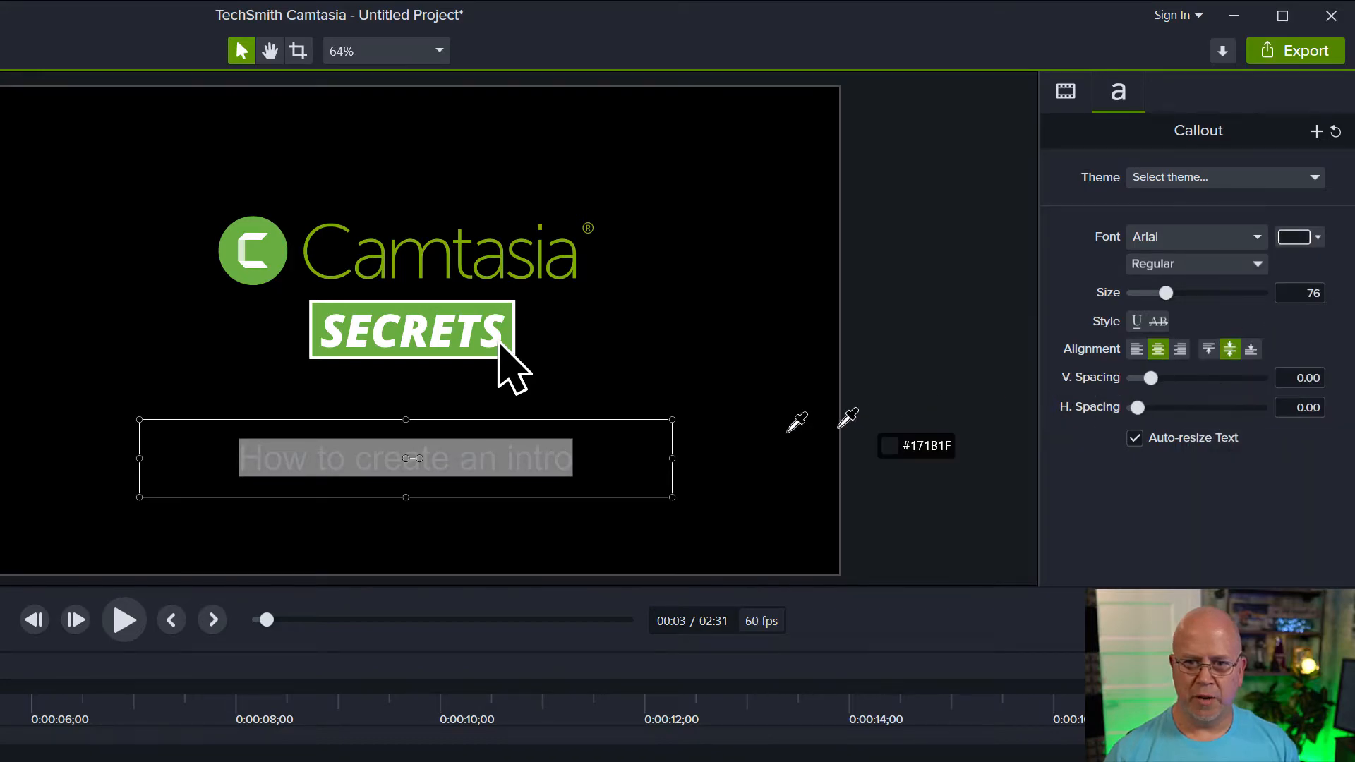
{"action": "left_click", "coordinate": [271, 252]}
{"action": "left_click", "coordinate": [704, 392]}
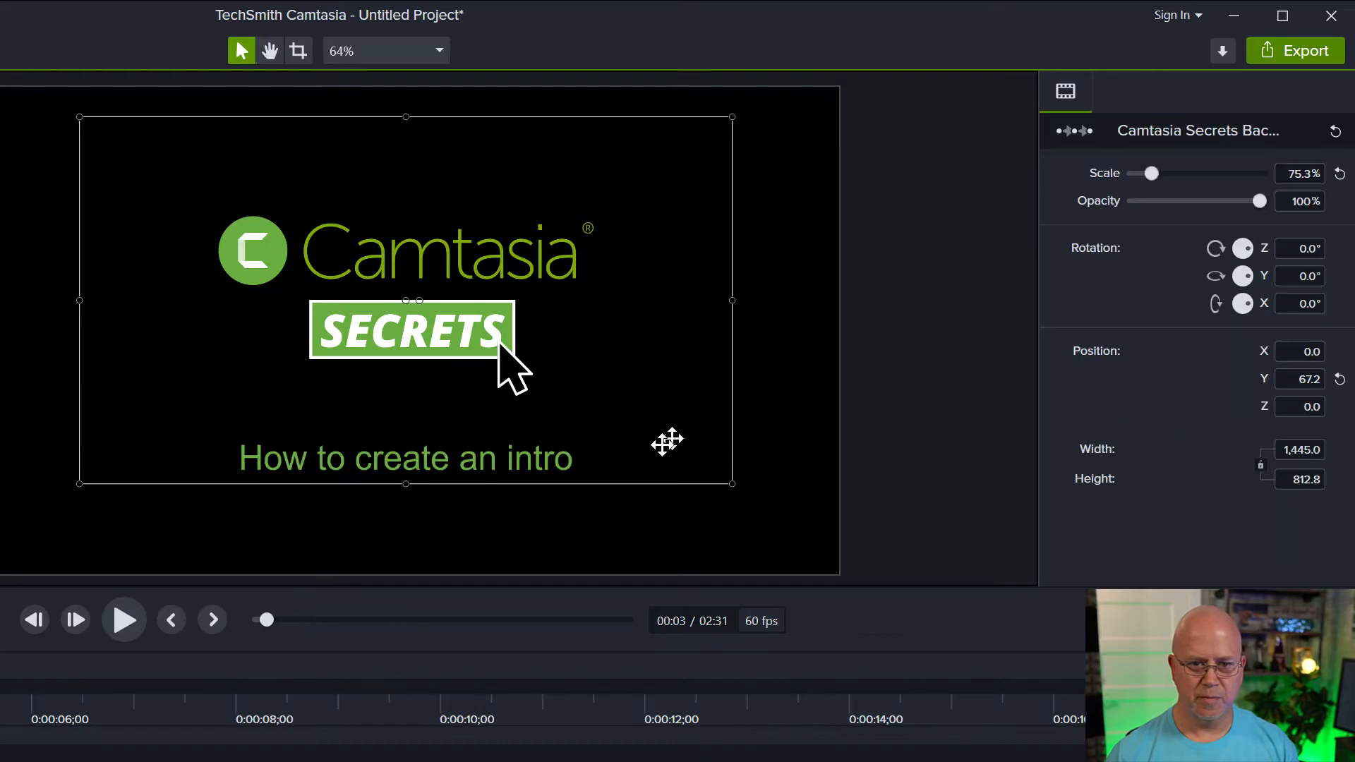
Recolour the title callout's text with the green sampled from the Camtasia lettering in the logo.
{"action": "left_click", "coordinate": [905, 481]}
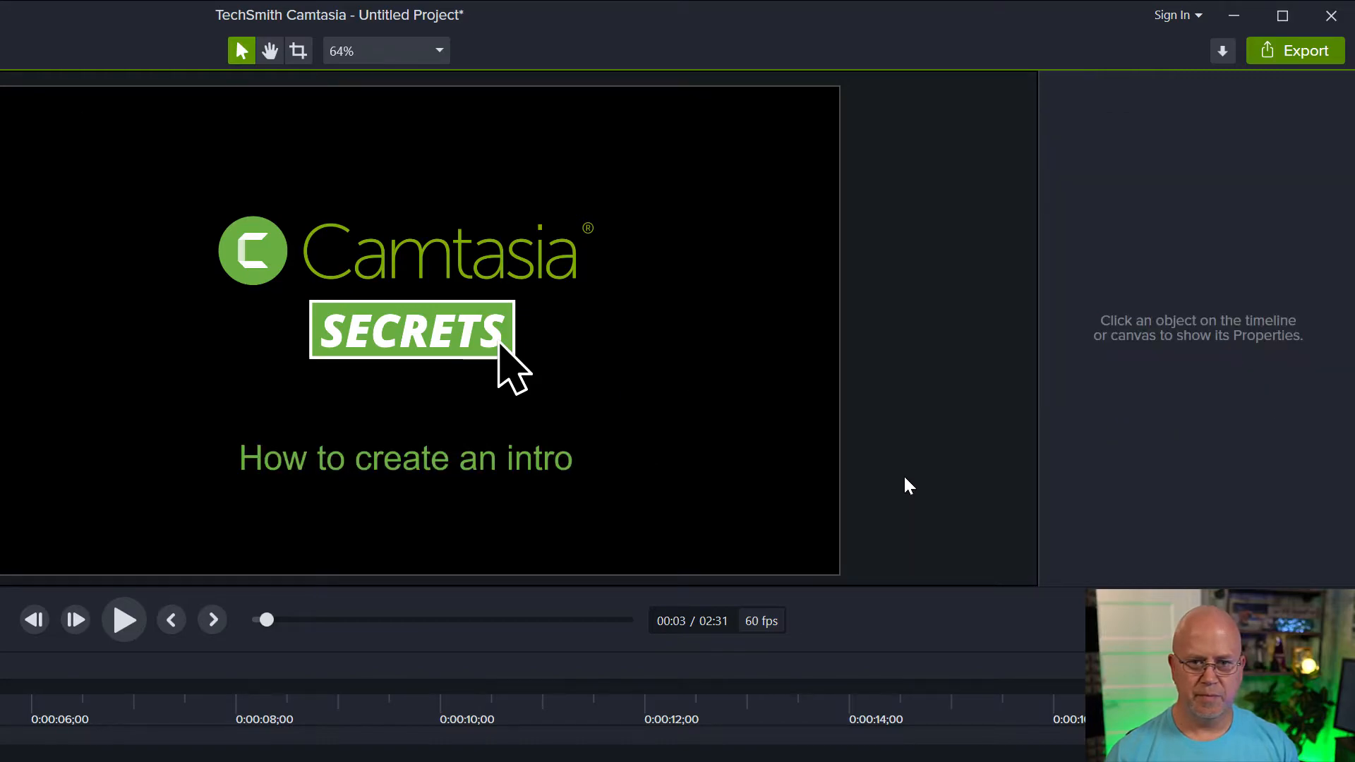
{"action": "left_click", "coordinate": [403, 459]}
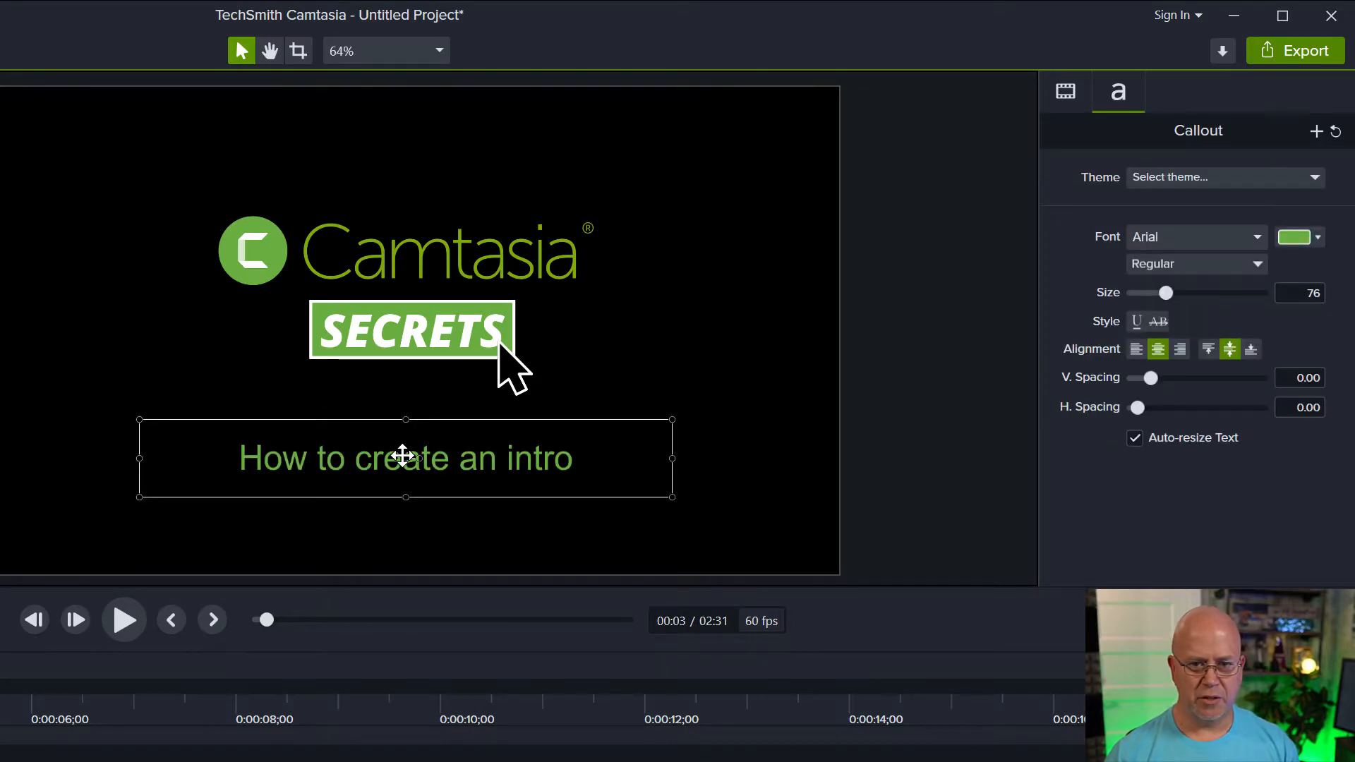
{"action": "left_click", "coordinate": [1294, 238]}
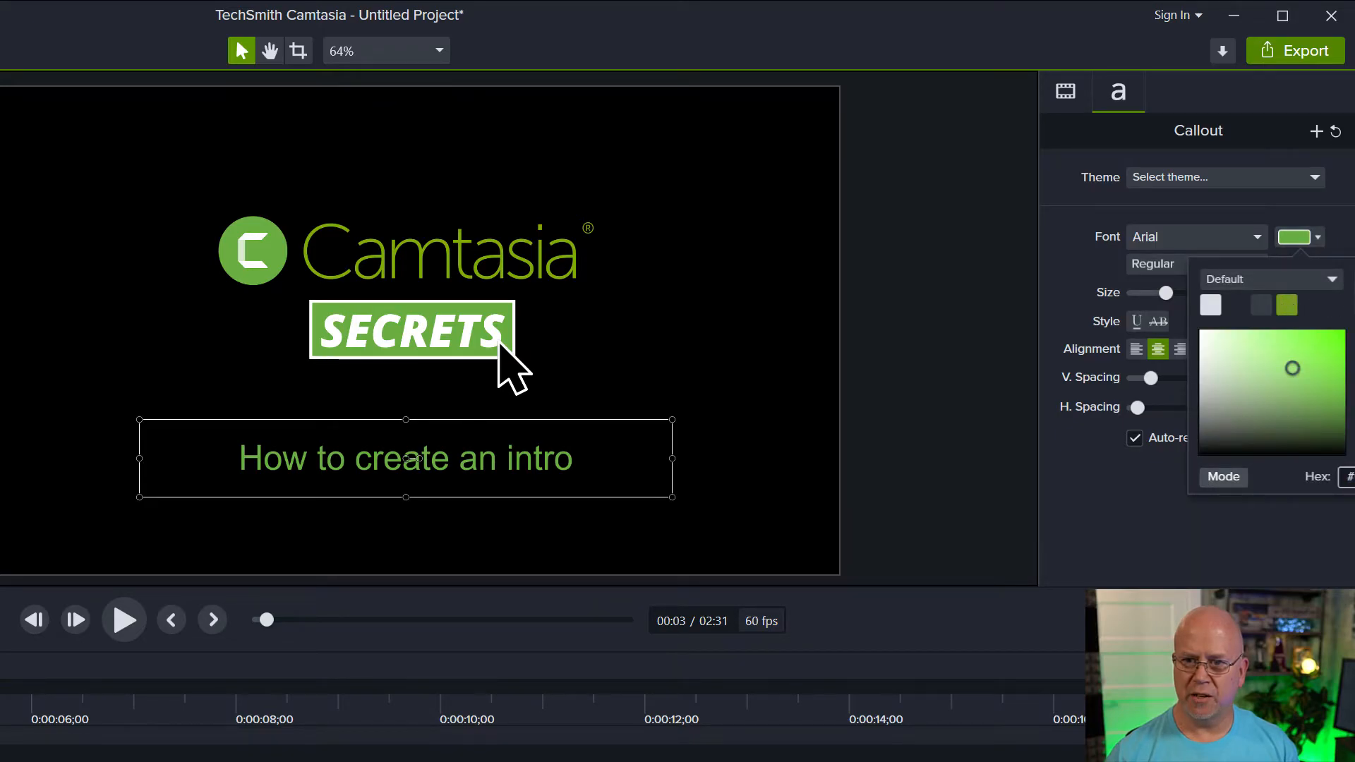
{"action": "left_click", "coordinate": [1353, 279]}
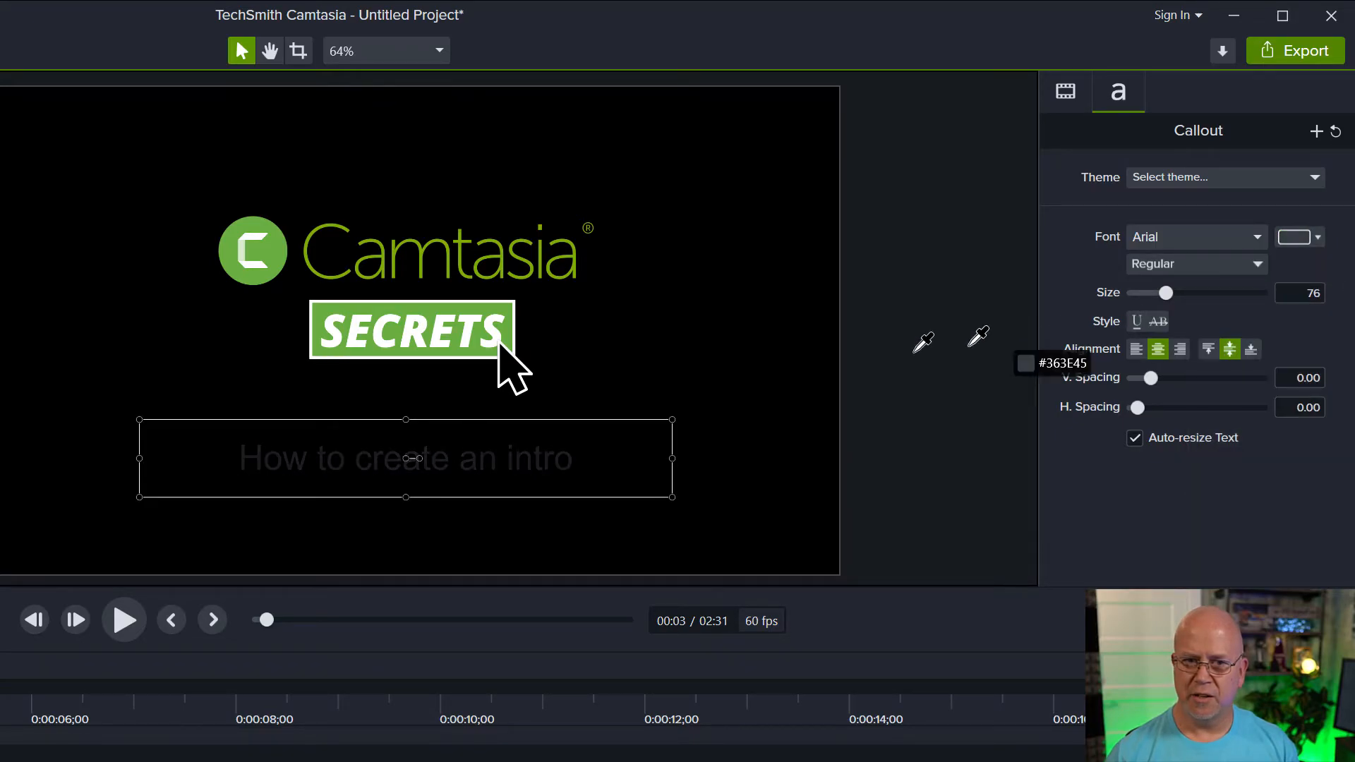
{"action": "left_click", "coordinate": [314, 230]}
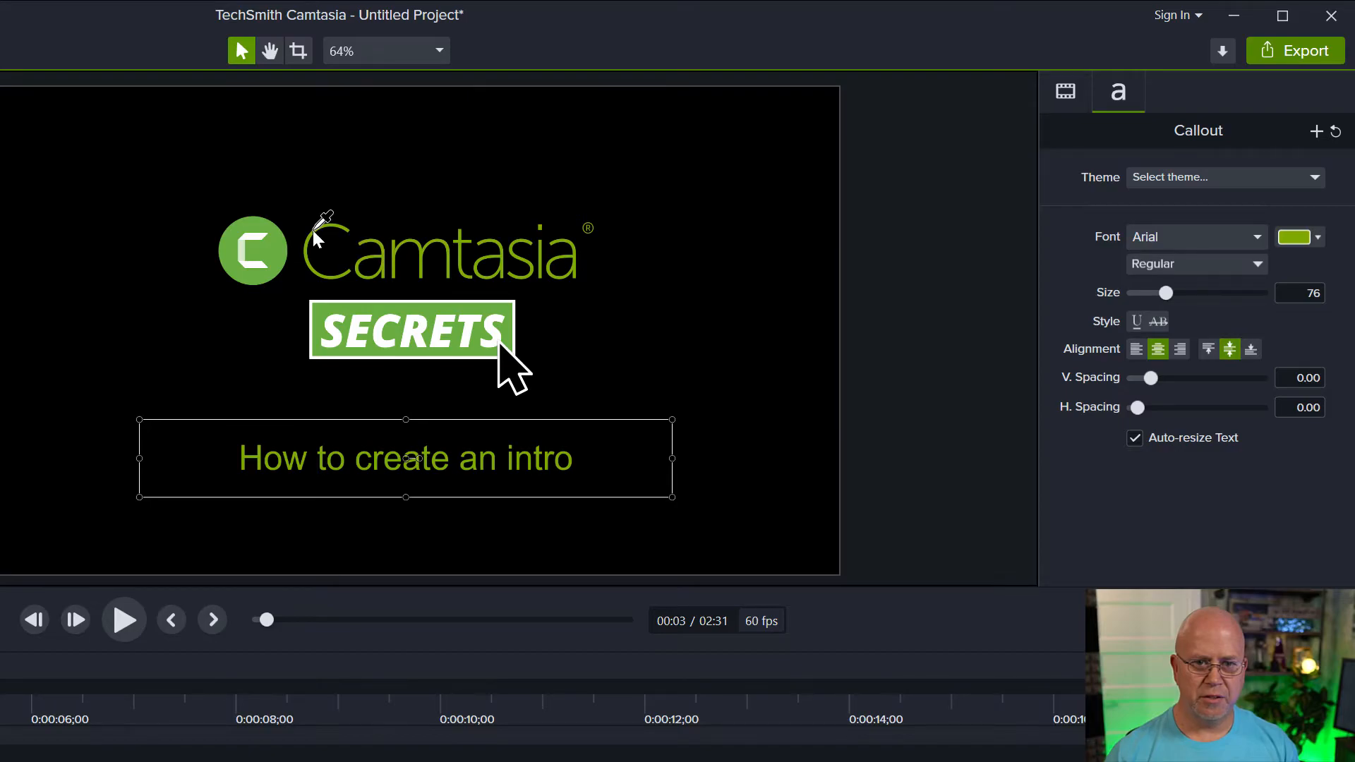
{"action": "left_click", "coordinate": [761, 432]}
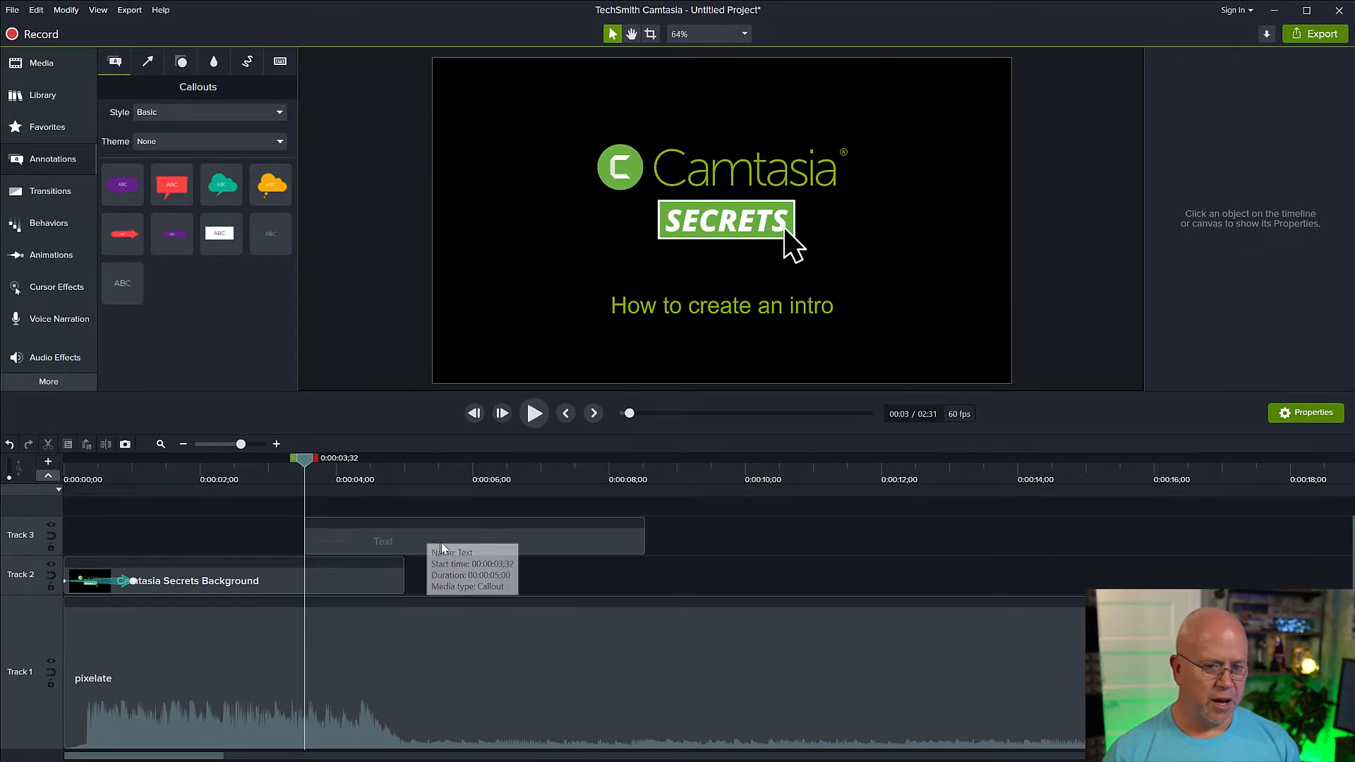
Move the title callout clip earlier on Track 3 so it starts at 1 second, where the logo's scale-up animation ends.
{"action": "left_click_drag", "start_coordinate": [451, 544], "coordinate": [337, 548]}
{"action": "left_click_drag", "start_coordinate": [305, 459], "coordinate": [154, 495]}
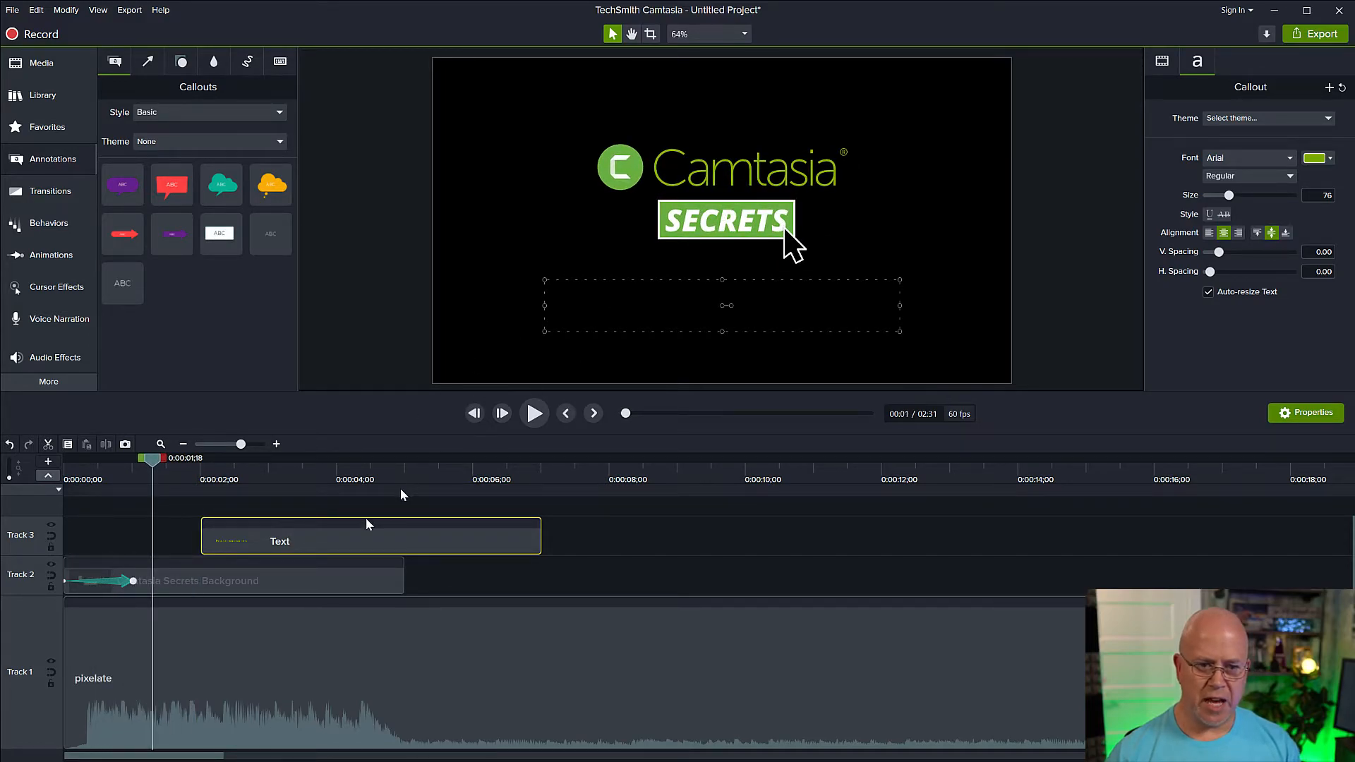
{"action": "left_click", "coordinate": [574, 585]}
{"action": "left_click_drag", "start_coordinate": [394, 548], "coordinate": [319, 547]}
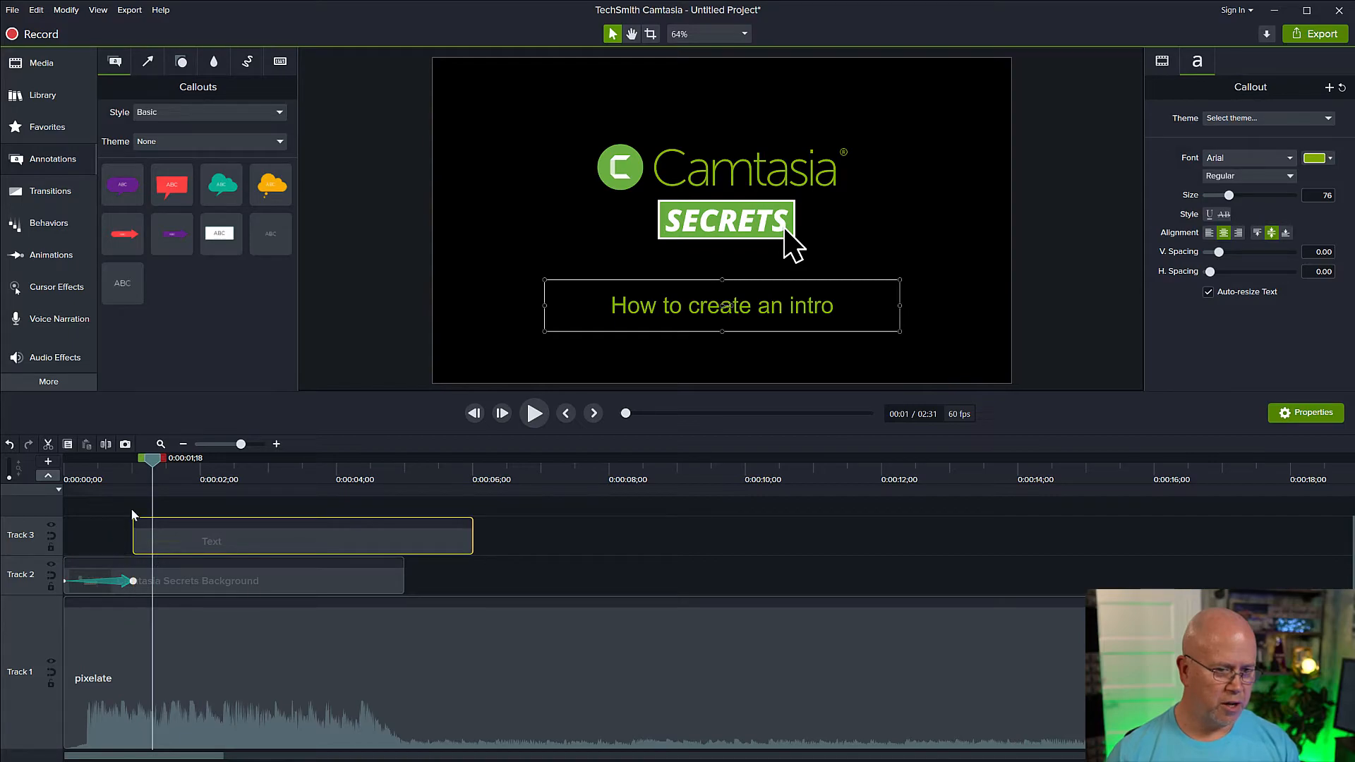
{"action": "left_click_drag", "start_coordinate": [148, 457], "coordinate": [100, 466]}
{"action": "mouse_move", "coordinate": [160, 548]}
{"action": "left_mouse_down"}
{"action": "mouse_move", "coordinate": [185, 549]}
{"action": "mouse_move", "coordinate": [168, 558]}
{"action": "left_mouse_up"}
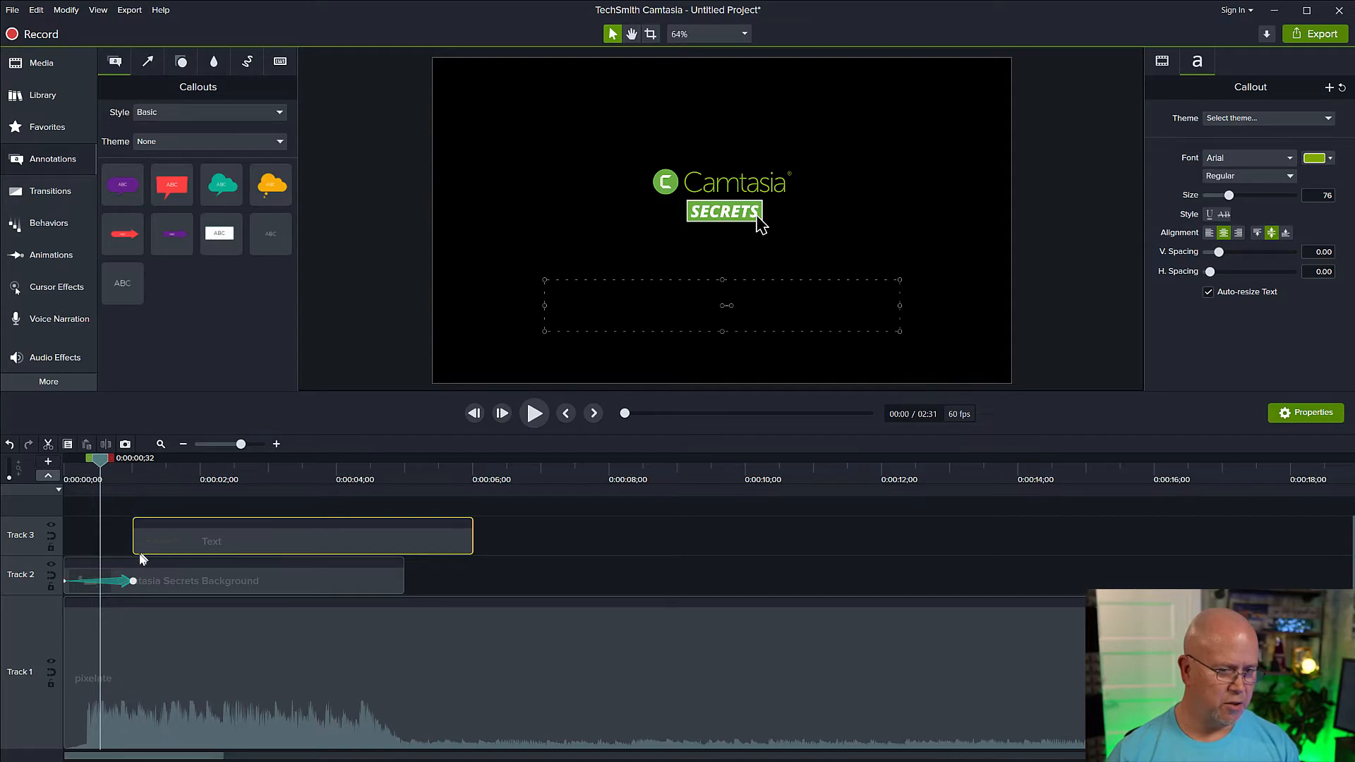
{"action": "left_click", "coordinate": [121, 538]}
{"action": "left_click_drag", "start_coordinate": [103, 468], "coordinate": [170, 501]}
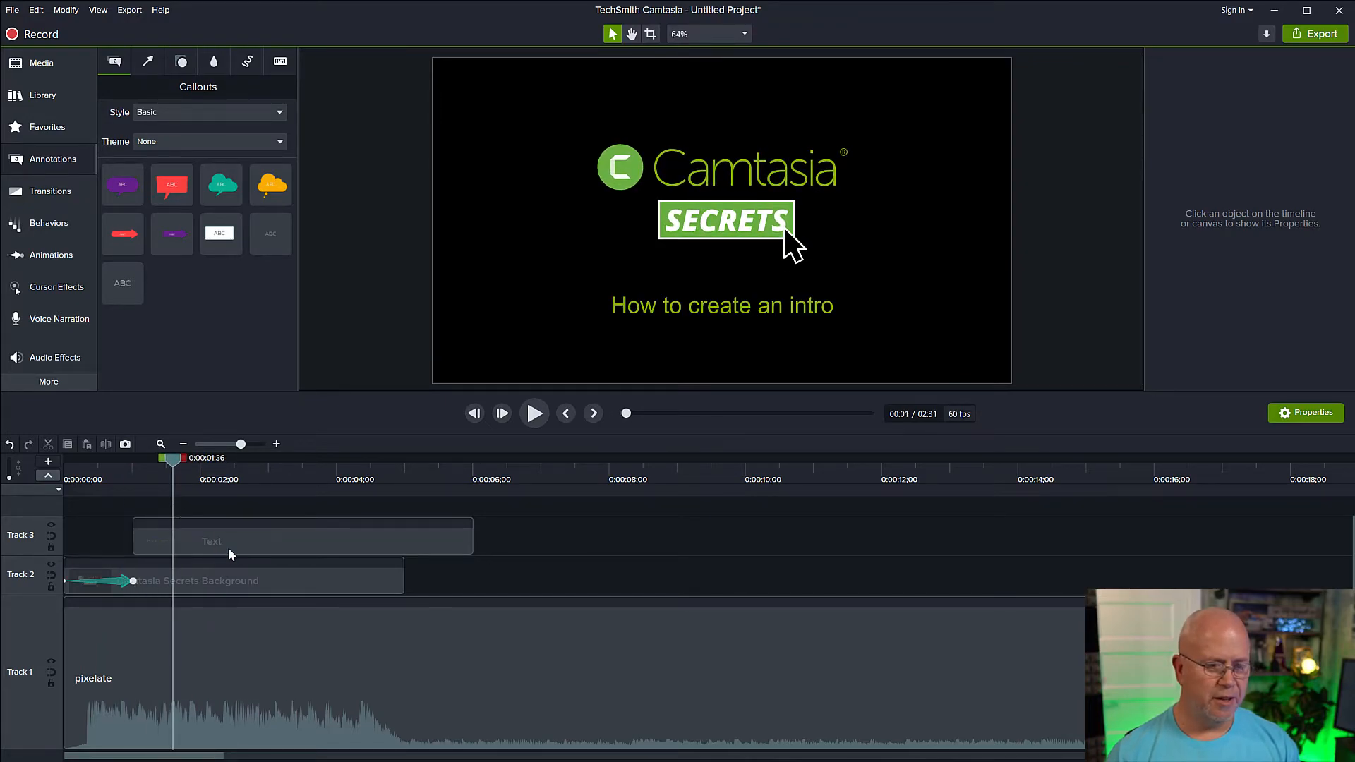
Add a Fade transition to the start of the title callout clip and preview it from the beginning.
{"action": "left_click", "coordinate": [40, 189]}
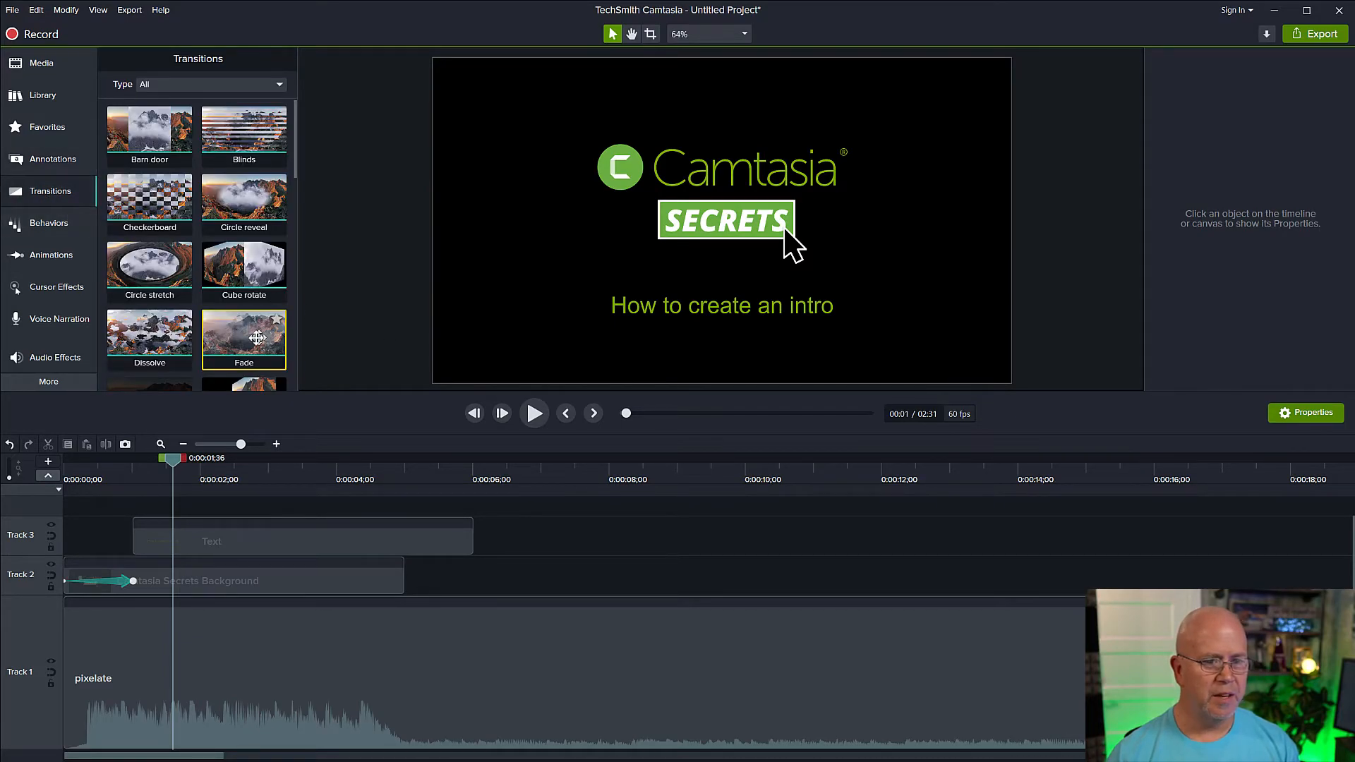
{"action": "left_click_drag", "start_coordinate": [244, 337], "coordinate": [157, 540]}
{"action": "left_click_drag", "start_coordinate": [175, 459], "coordinate": [67, 459]}
{"action": "key", "text": "space"}
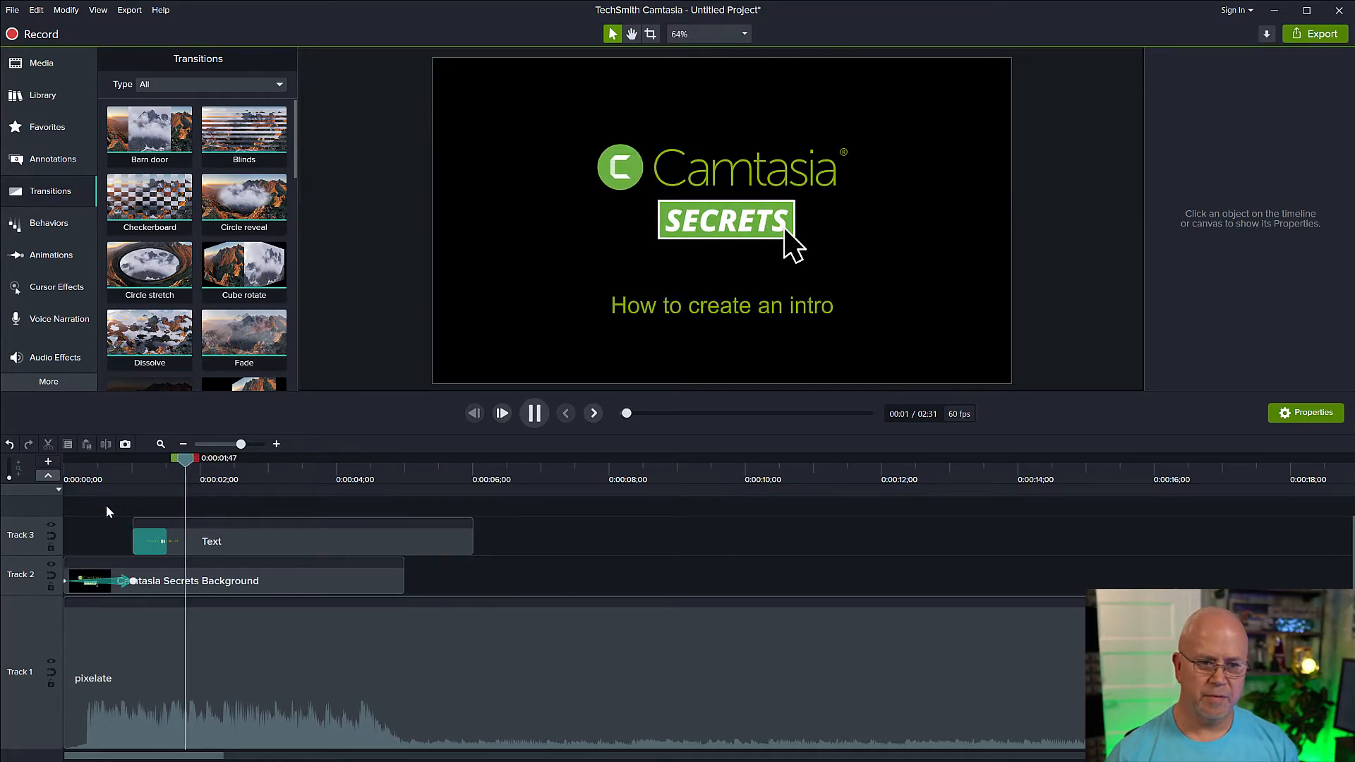
{"action": "key", "text": "space"}
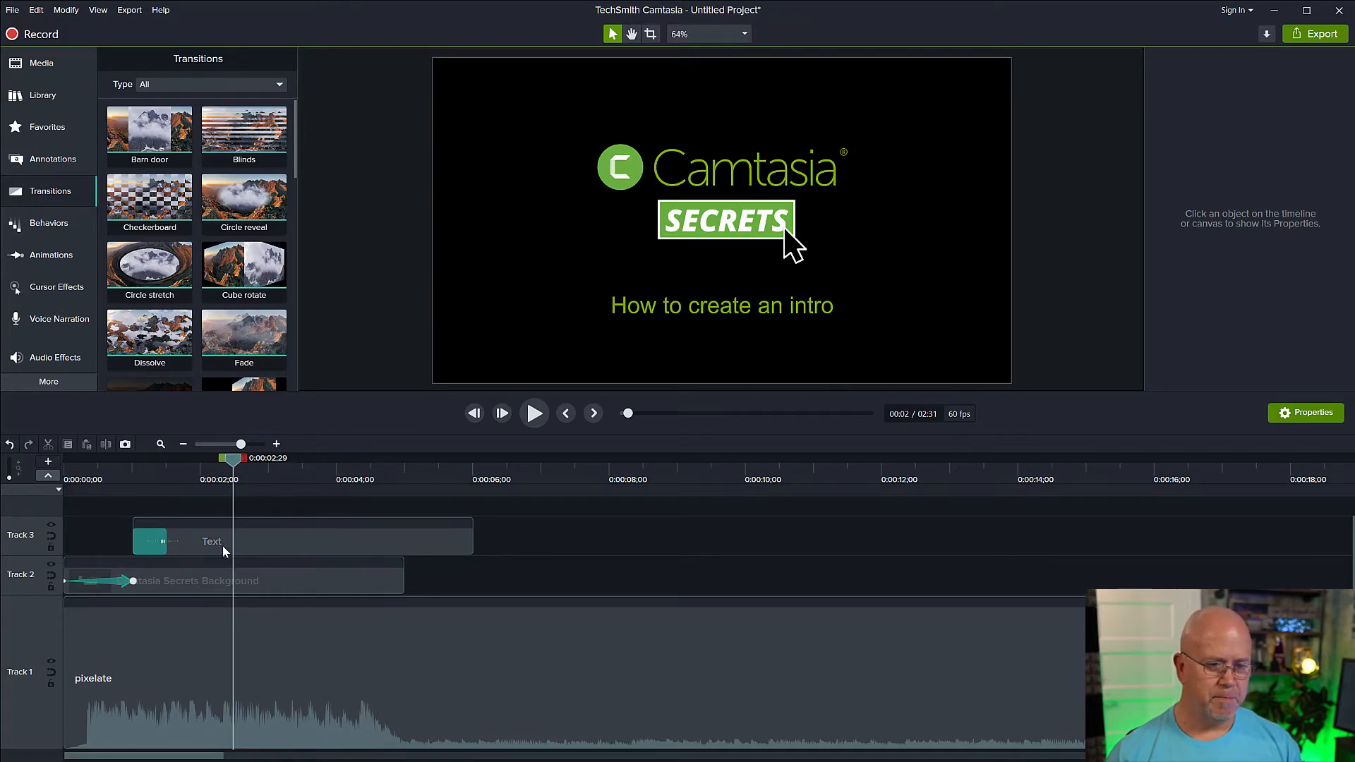
{"action": "mouse_move", "coordinate": [233, 458]}
{"action": "left_mouse_down"}
{"action": "mouse_move", "coordinate": [278, 458]}
{"action": "mouse_move", "coordinate": [50, 483]}
{"action": "left_mouse_up"}
{"action": "key", "text": "space"}
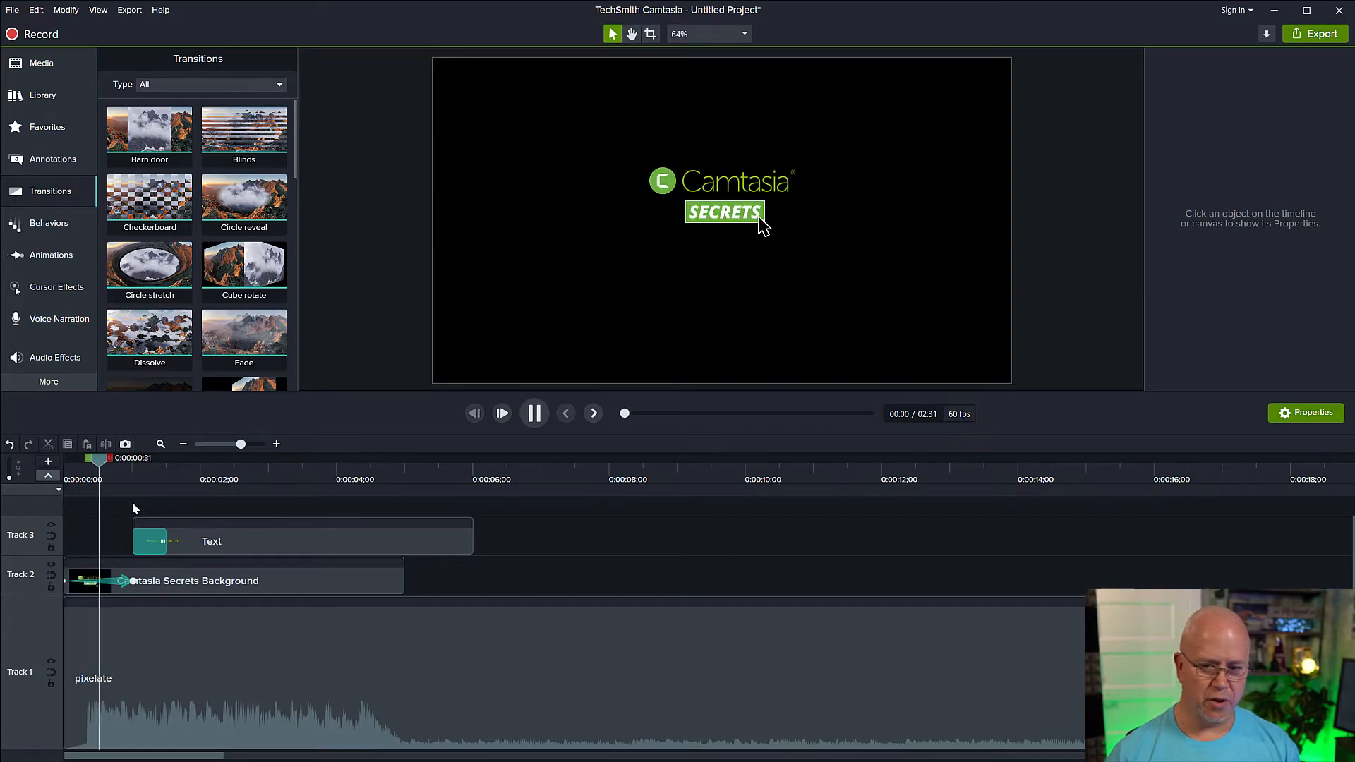
{"action": "key", "text": "space"}
Trim the end of the title callout clip to 0:00:04;18, just before the music volume starts dropping.
{"action": "left_click_drag", "start_coordinate": [231, 464], "coordinate": [344, 522]}
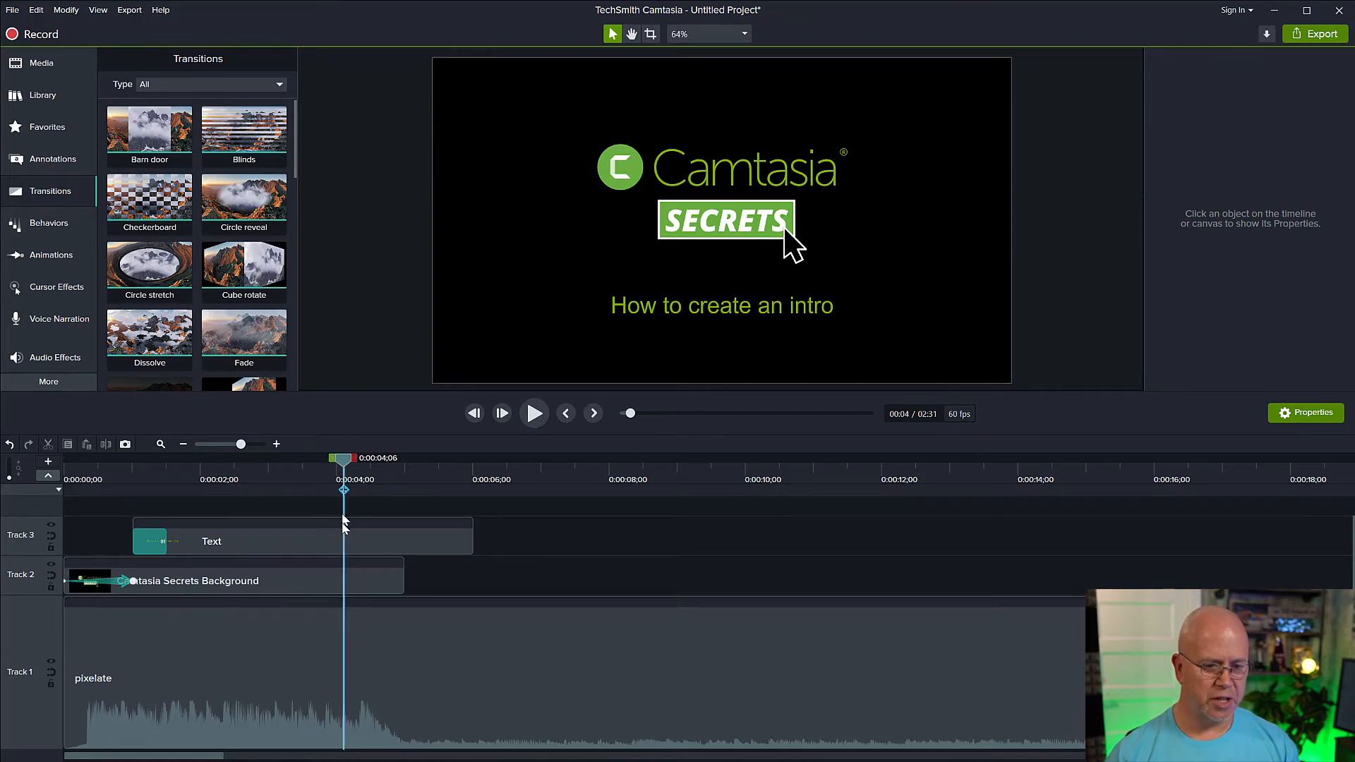
{"action": "left_click", "coordinate": [374, 673]}
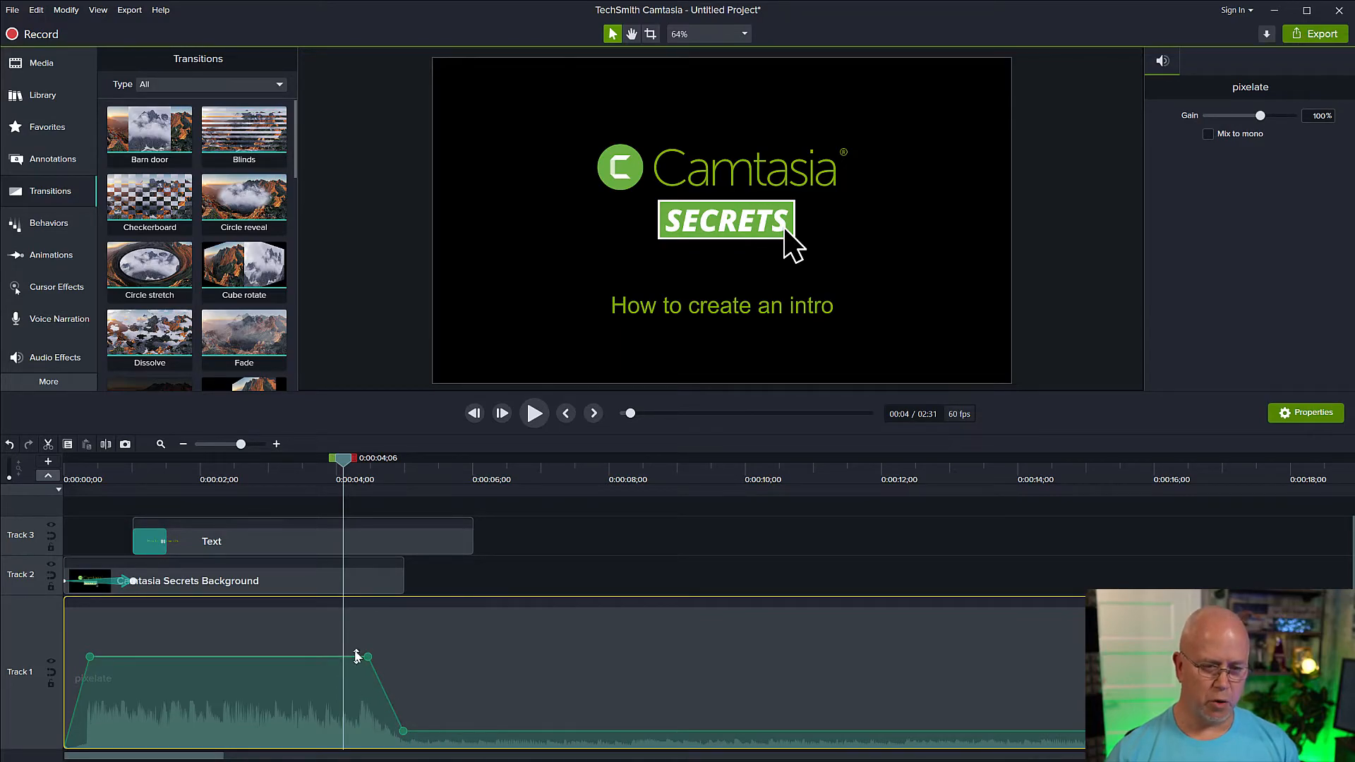
{"action": "left_click", "coordinate": [453, 541]}
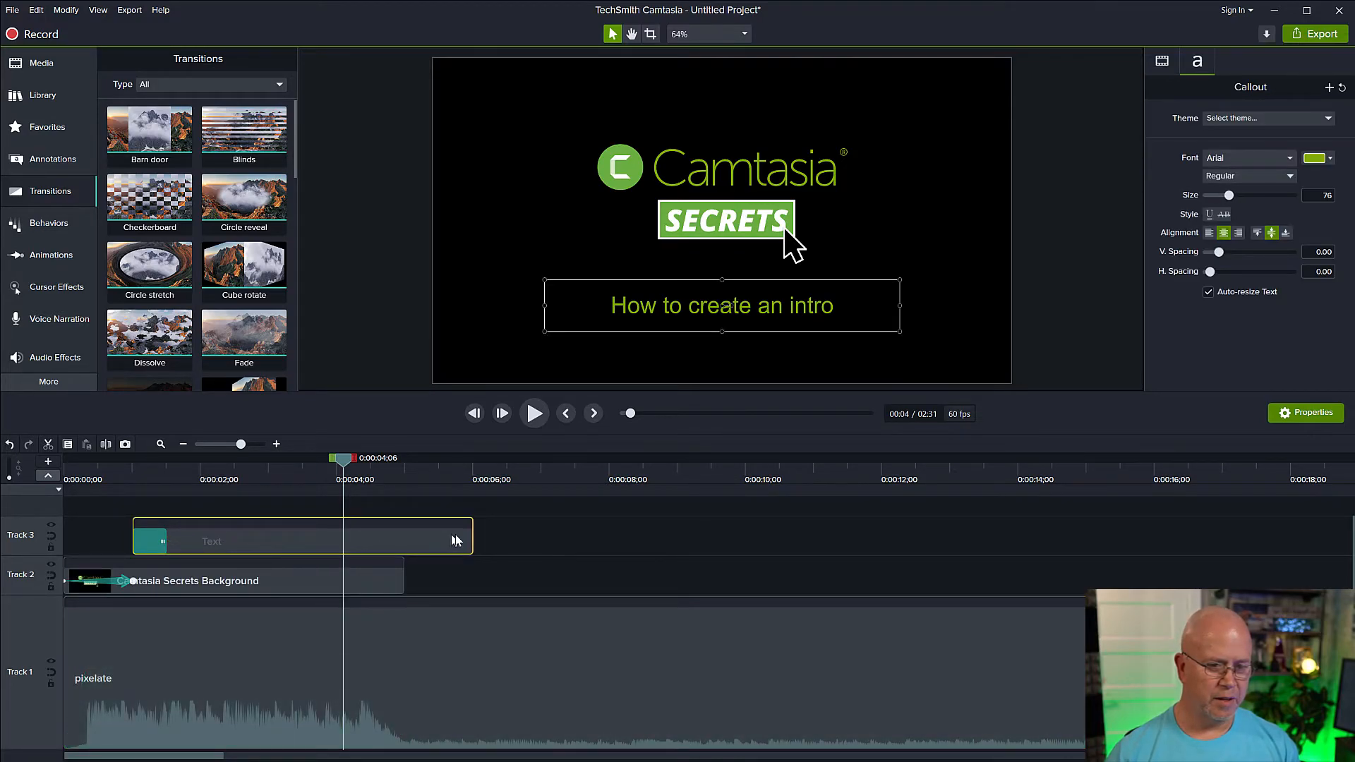
{"action": "left_click_drag", "start_coordinate": [471, 537], "coordinate": [344, 538]}
{"action": "left_click_drag", "start_coordinate": [344, 462], "coordinate": [357, 467]}
{"action": "left_click", "coordinate": [423, 643]}
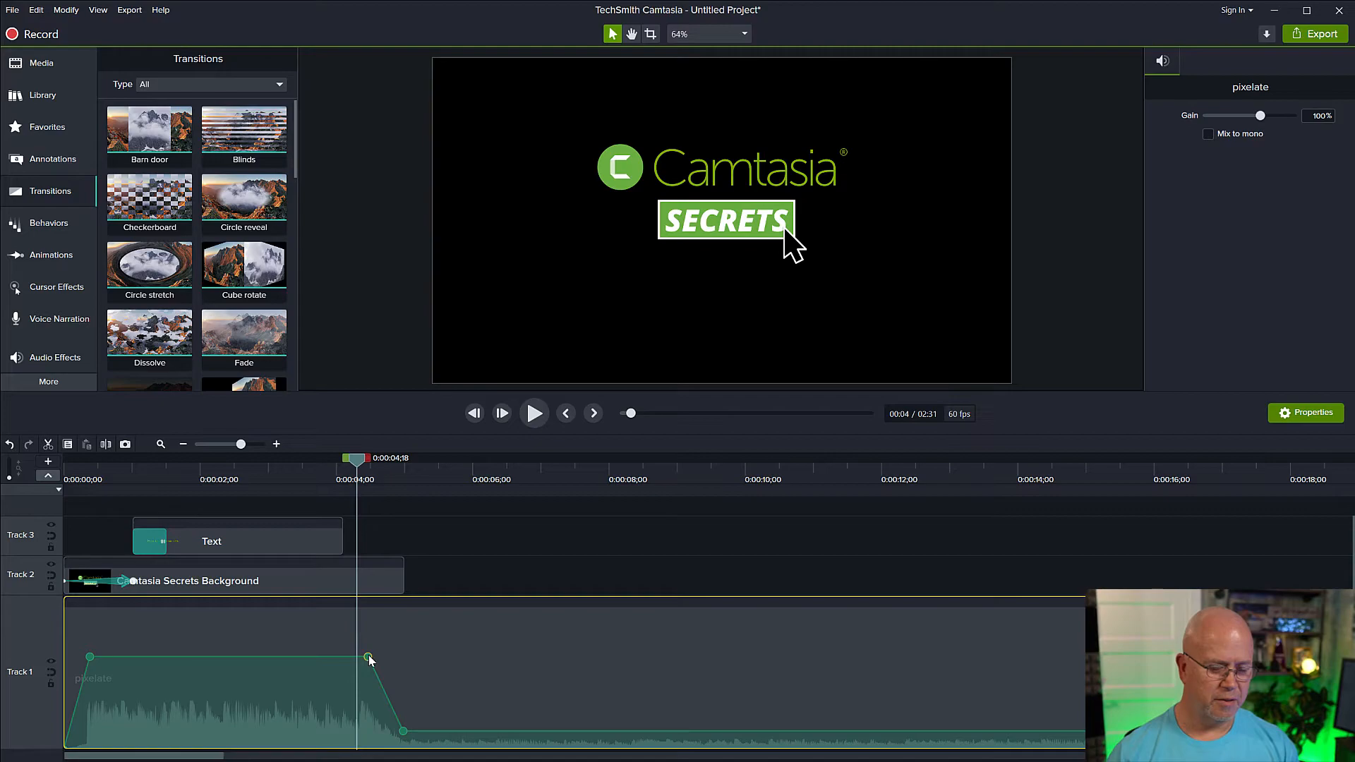
{"action": "left_click_drag", "start_coordinate": [340, 541], "coordinate": [356, 541]}
Add a Fade transition to the end of the title callout clip and preview the fade-out.
{"action": "left_click_drag", "start_coordinate": [238, 327], "coordinate": [341, 542]}
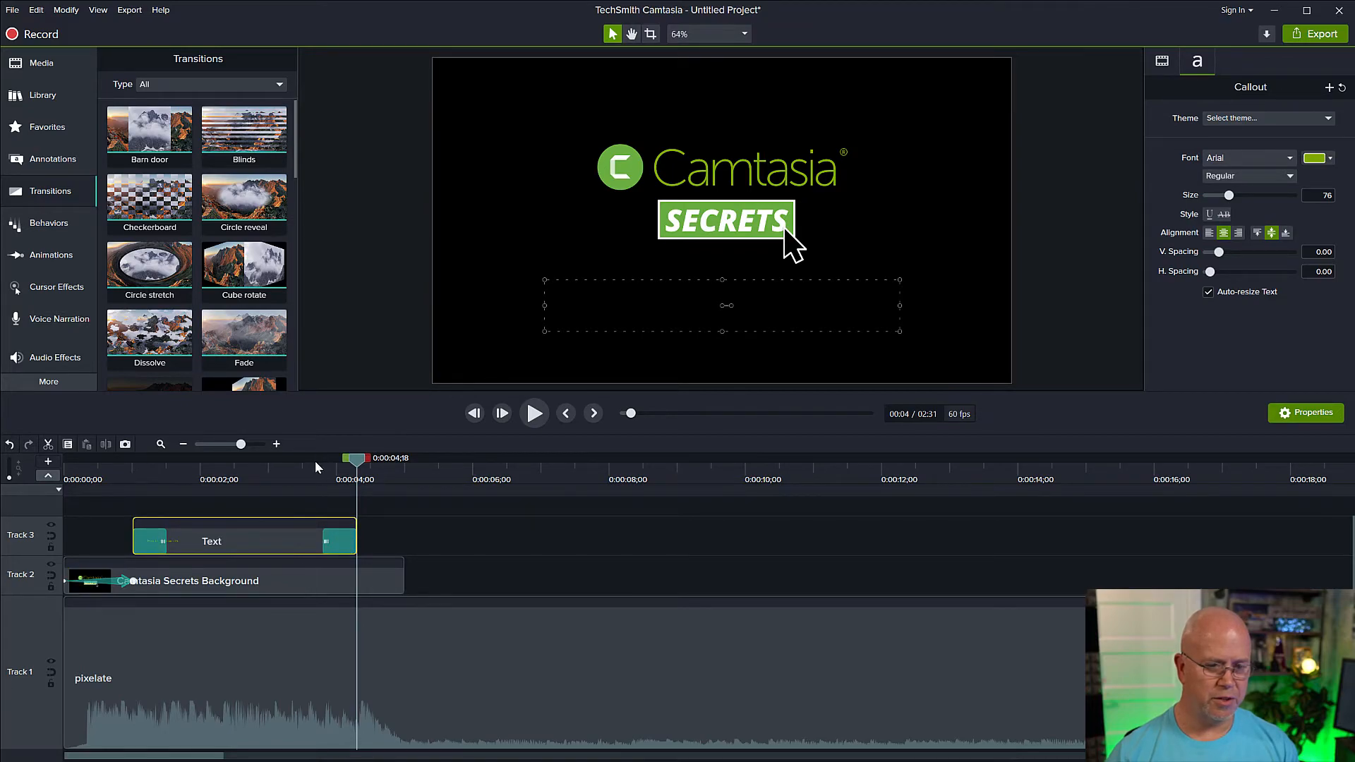
{"action": "left_click_drag", "start_coordinate": [357, 459], "coordinate": [305, 466]}
{"action": "key", "text": "space"}
{"action": "key", "text": "space"}
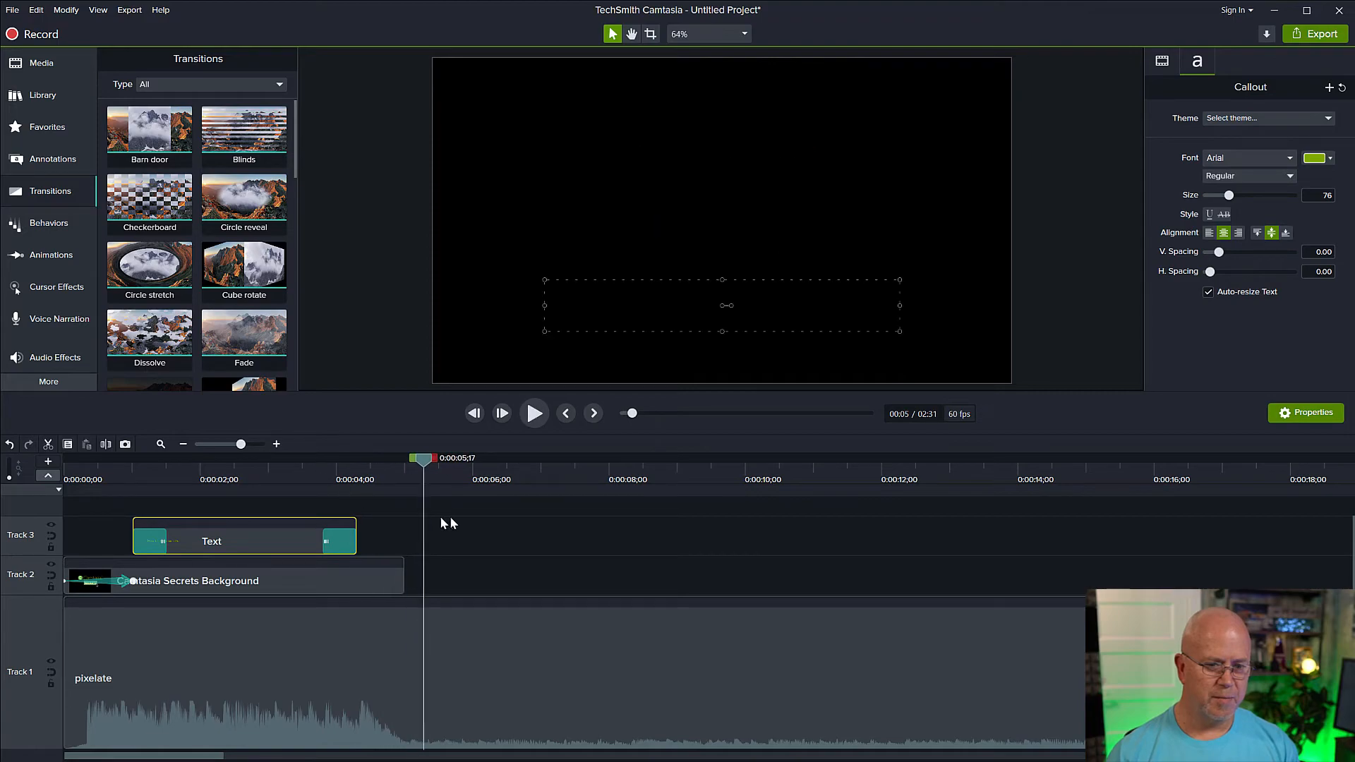
{"action": "left_click", "coordinate": [446, 520]}
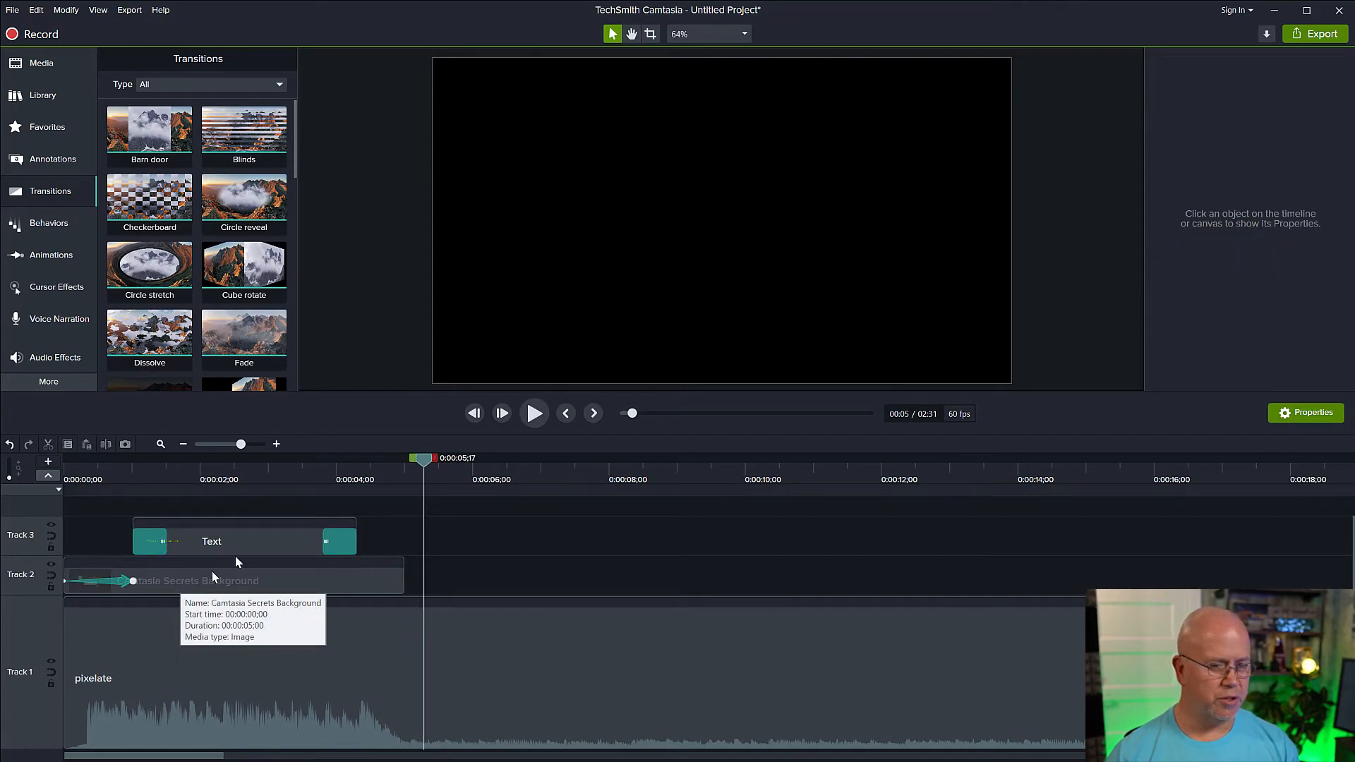
Add a Fade transition to the end of the logo clip on Track 2 and play the intro from the start.
{"action": "left_click_drag", "start_coordinate": [246, 341], "coordinate": [386, 578]}
{"action": "left_click", "coordinate": [277, 459]}
{"action": "key", "text": "space"}
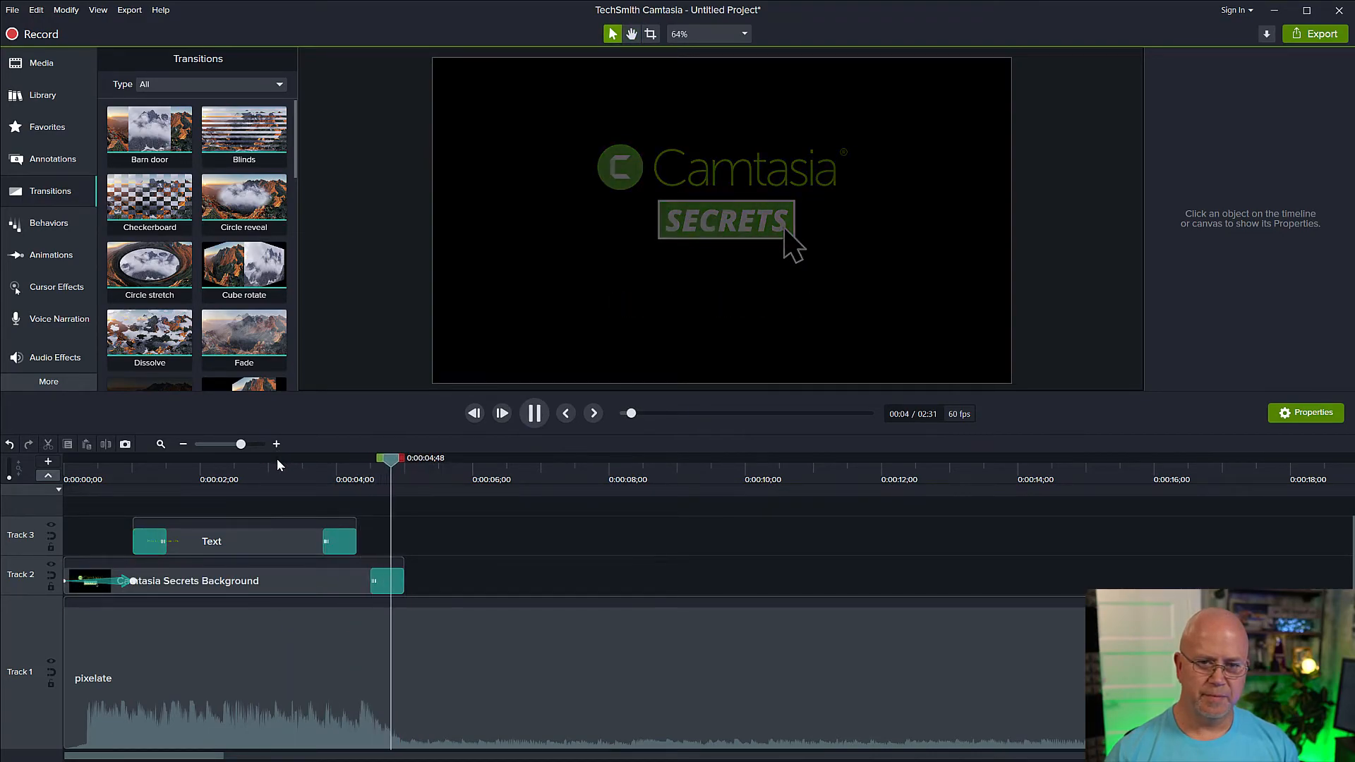
{"action": "key", "text": "space"}
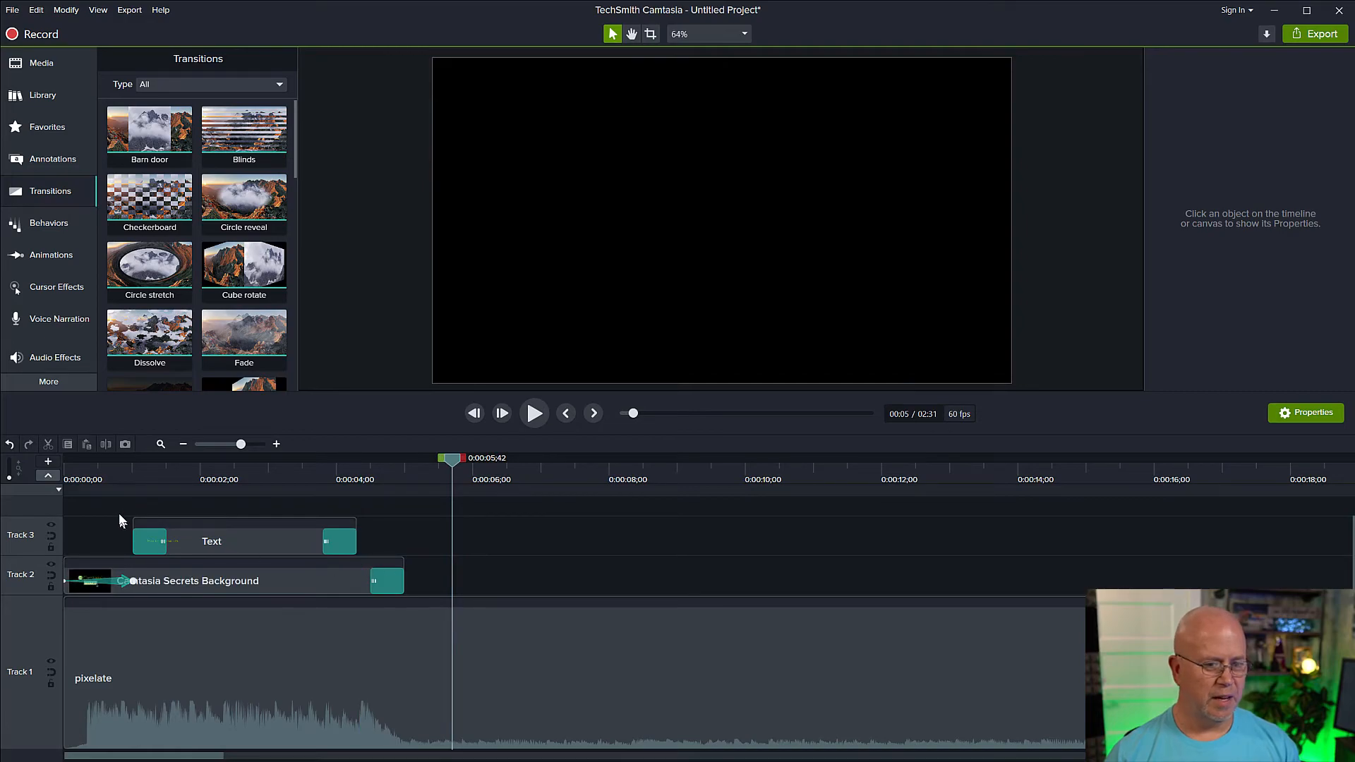
{"action": "left_click", "coordinate": [117, 480]}
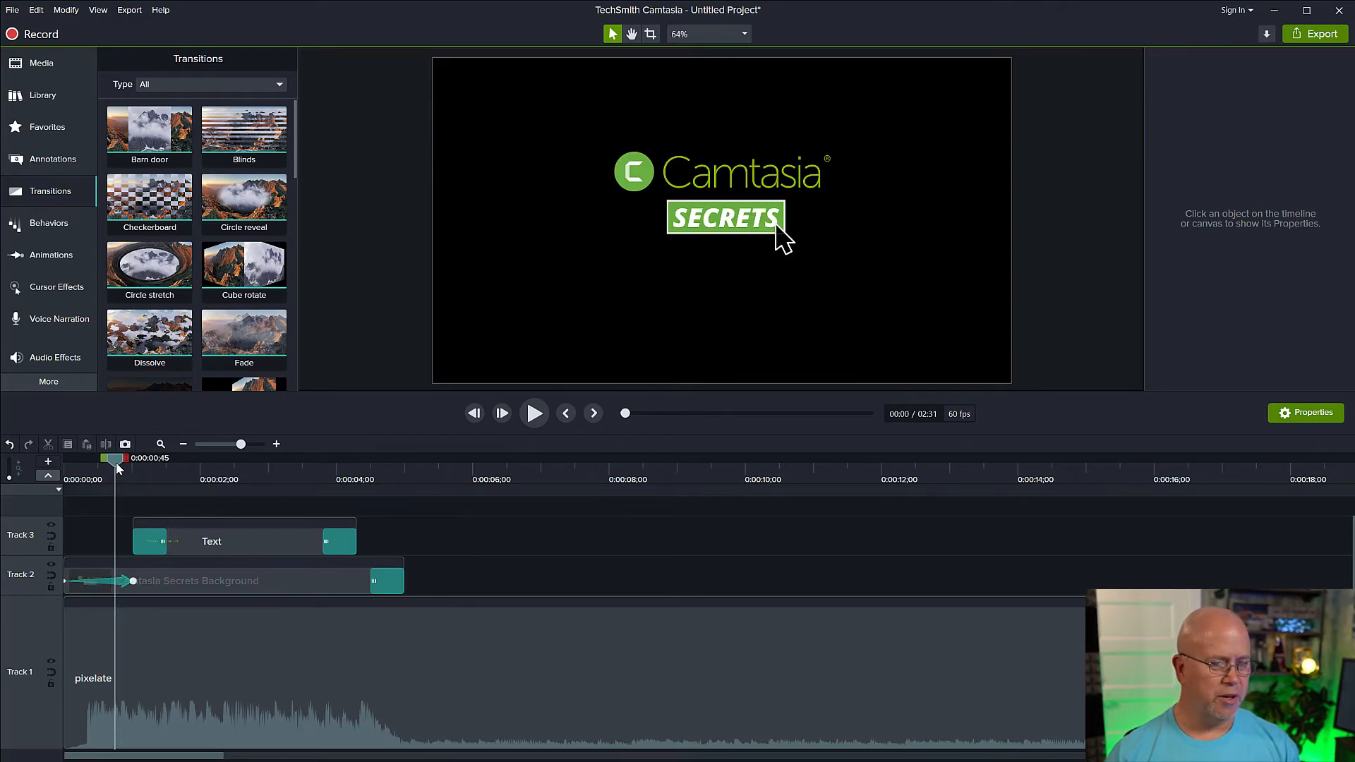
{"action": "left_click_drag", "start_coordinate": [117, 468], "coordinate": [55, 463]}
{"action": "key", "text": "space"}
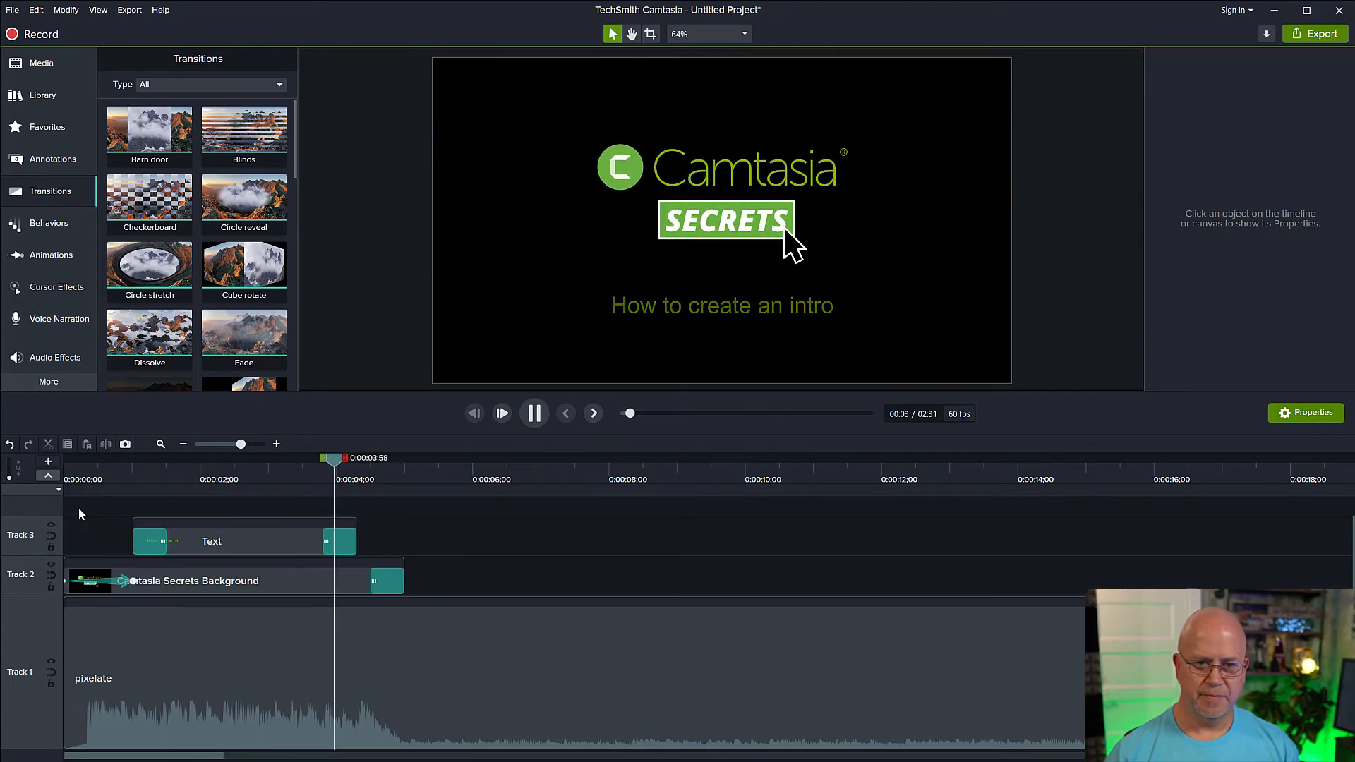
{"action": "key", "text": "space"}
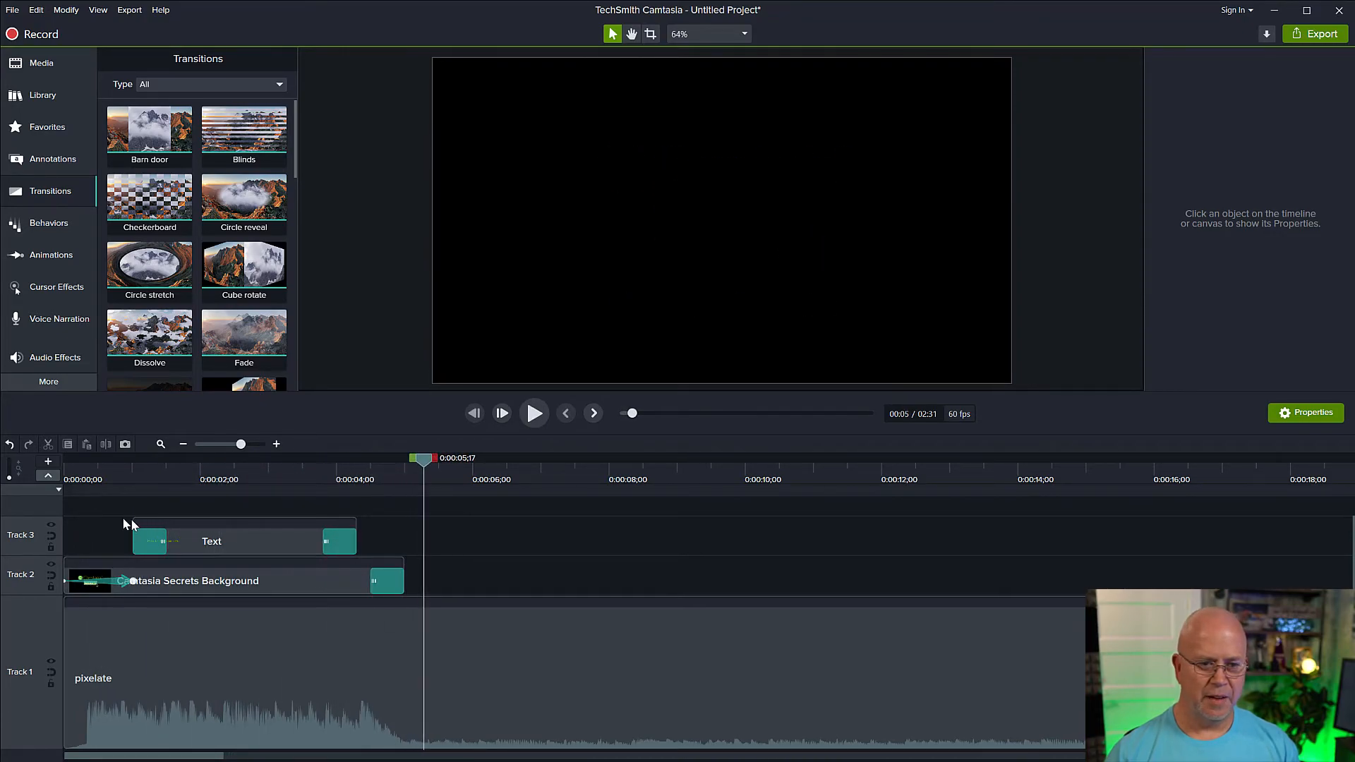
Add a Custom animation to the logo clip after the first one, extend it to 0:00:04;18 and set its end scale to 85%.
{"action": "left_click", "coordinate": [266, 472]}
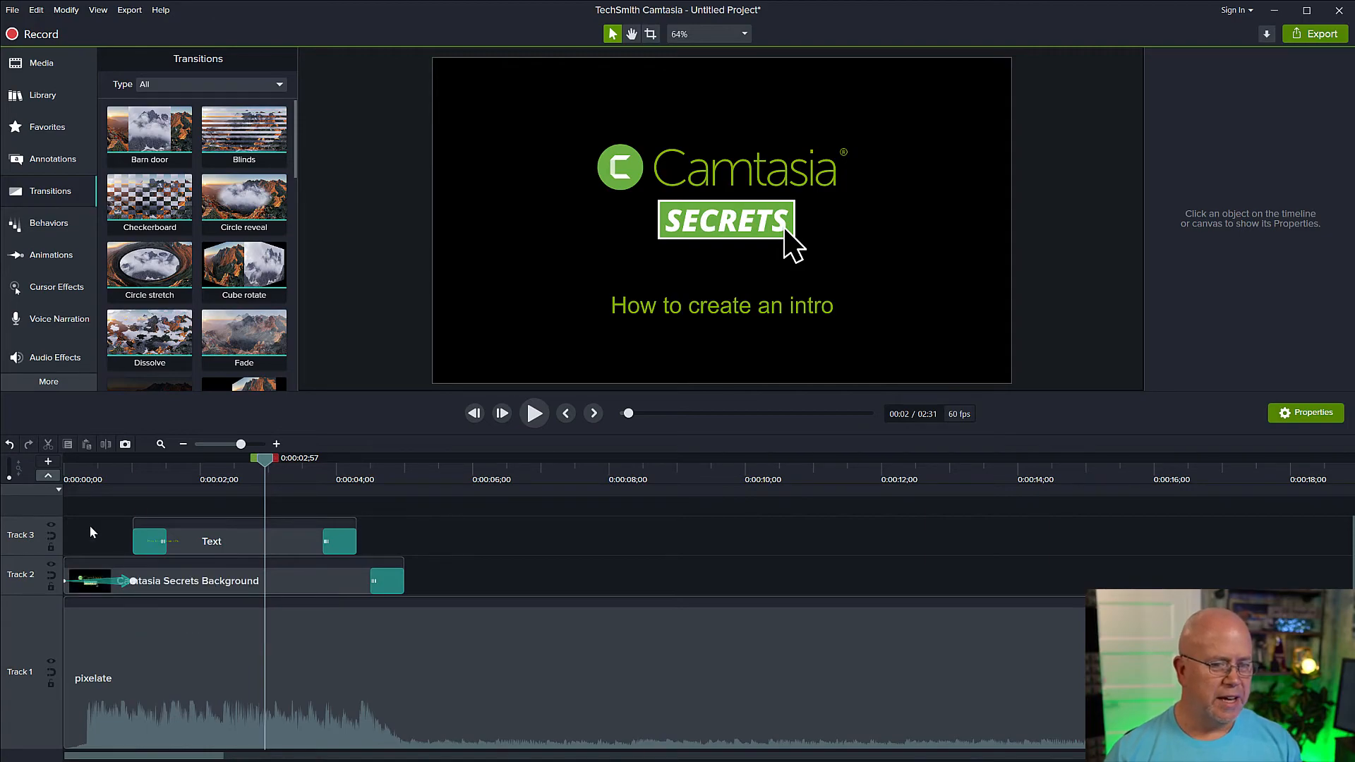
{"action": "left_click_drag", "start_coordinate": [267, 466], "coordinate": [223, 491]}
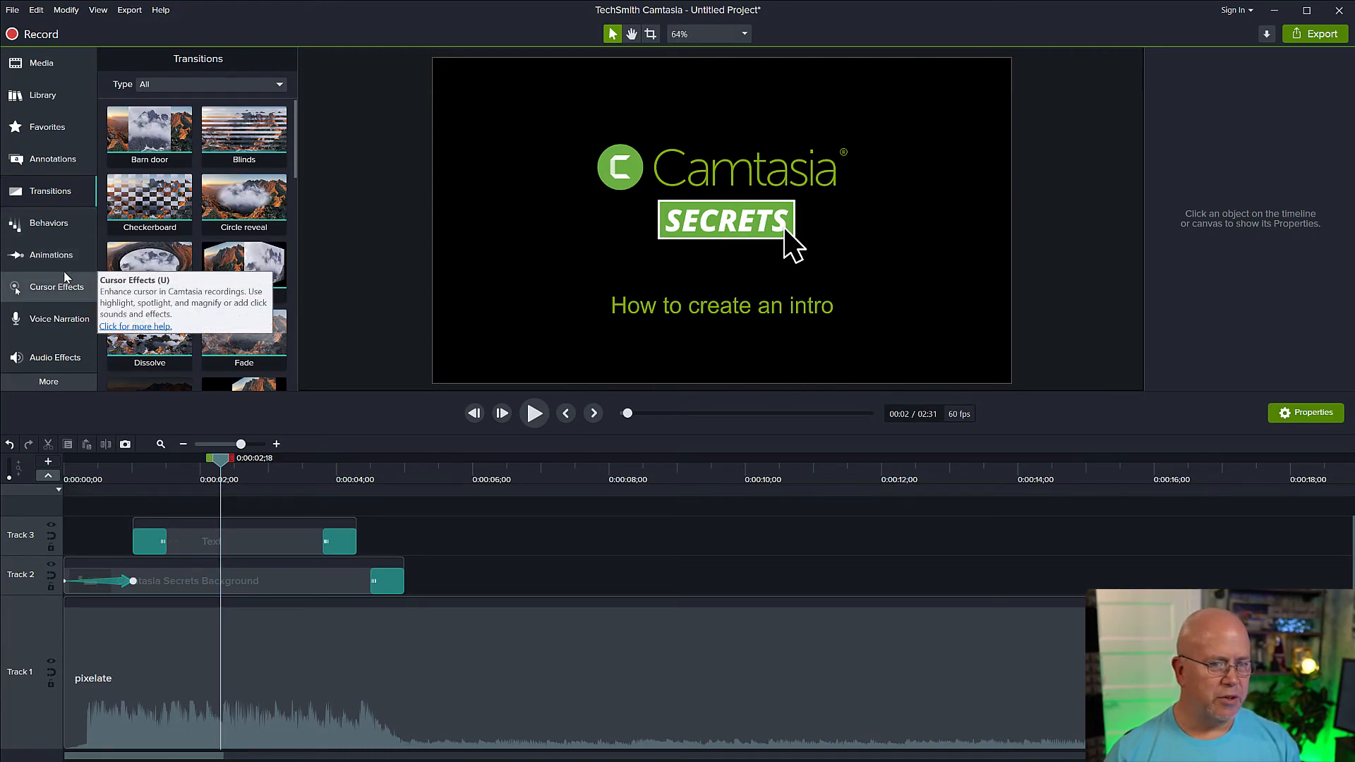
{"action": "left_click", "coordinate": [43, 257]}
{"action": "left_click_drag", "start_coordinate": [153, 106], "coordinate": [194, 580]}
{"action": "left_click", "coordinate": [132, 580]}
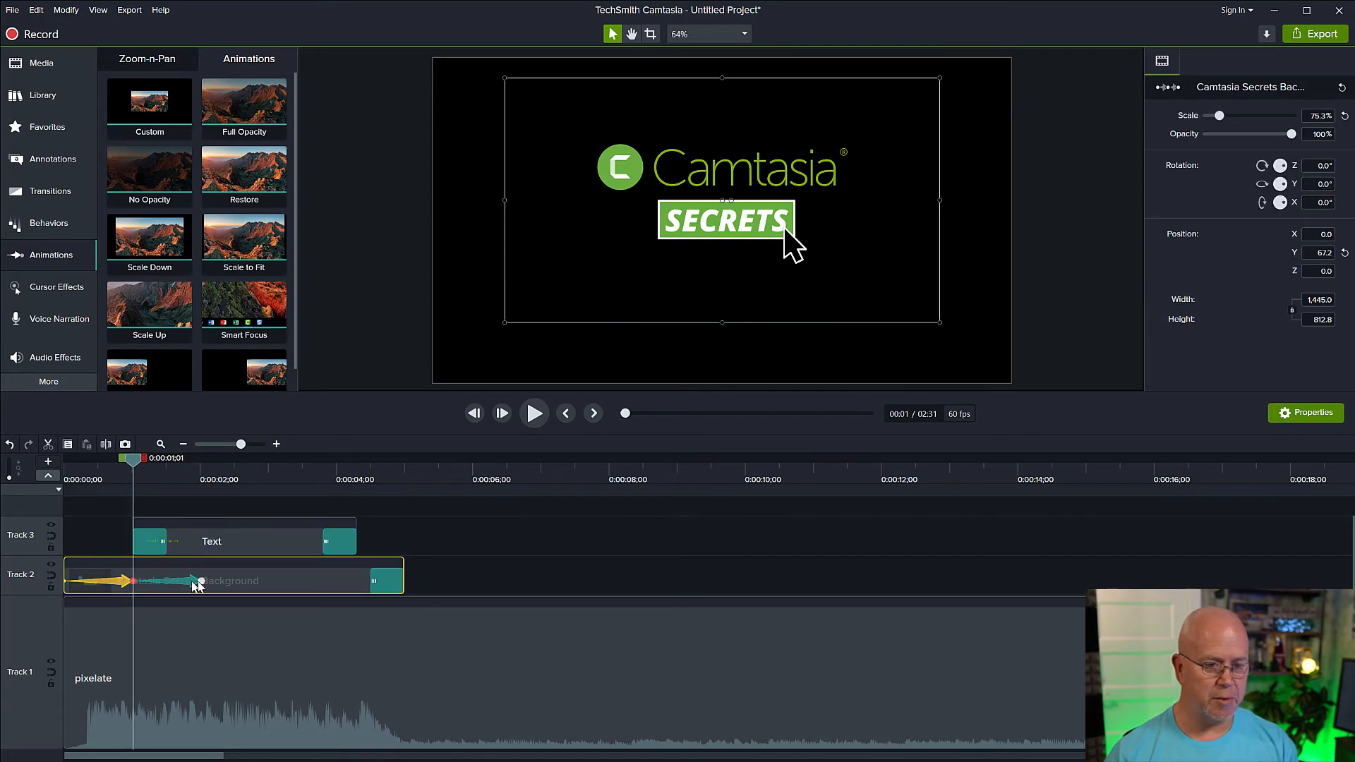
{"action": "left_click_drag", "start_coordinate": [203, 586], "coordinate": [359, 593]}
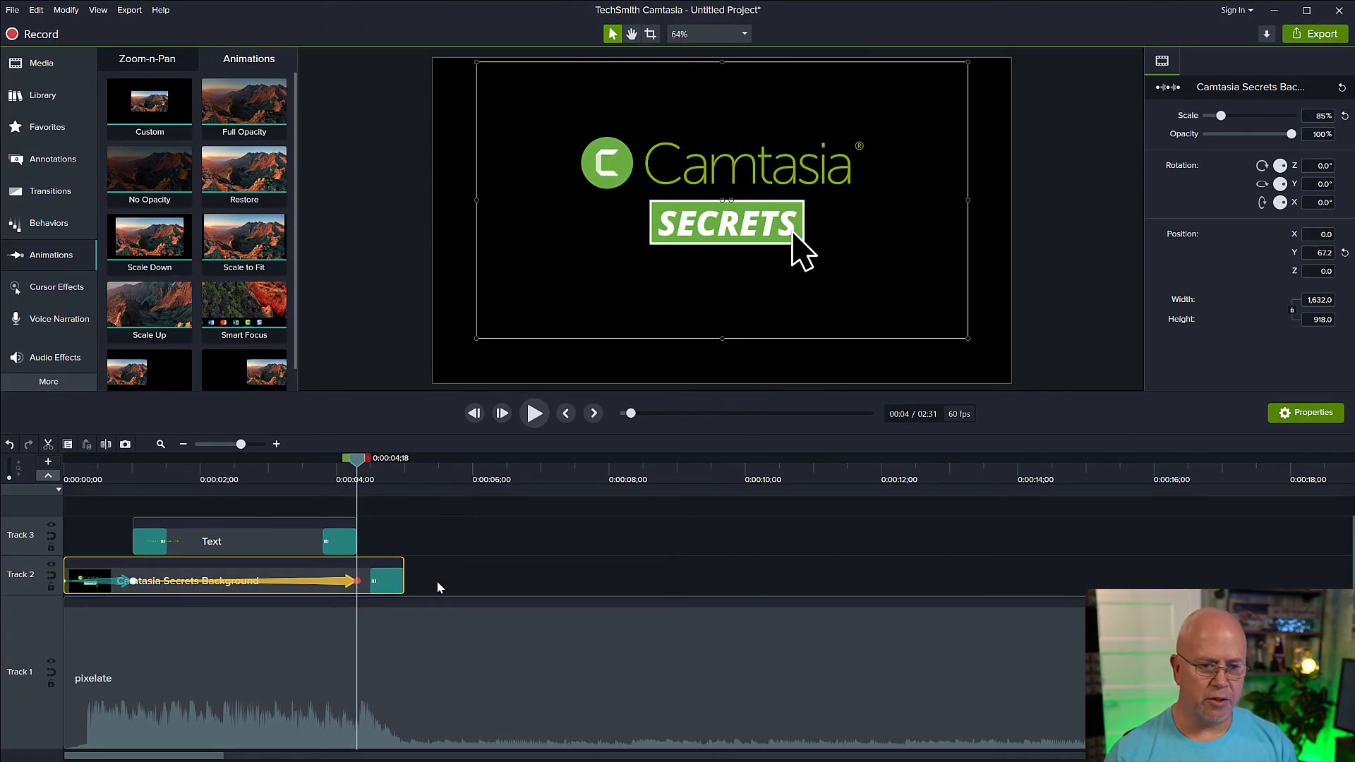
Extend the logo's second animation to the clip's end at 0:00:05;00 and preview the whole intro.
{"action": "left_click_drag", "start_coordinate": [353, 581], "coordinate": [414, 590]}
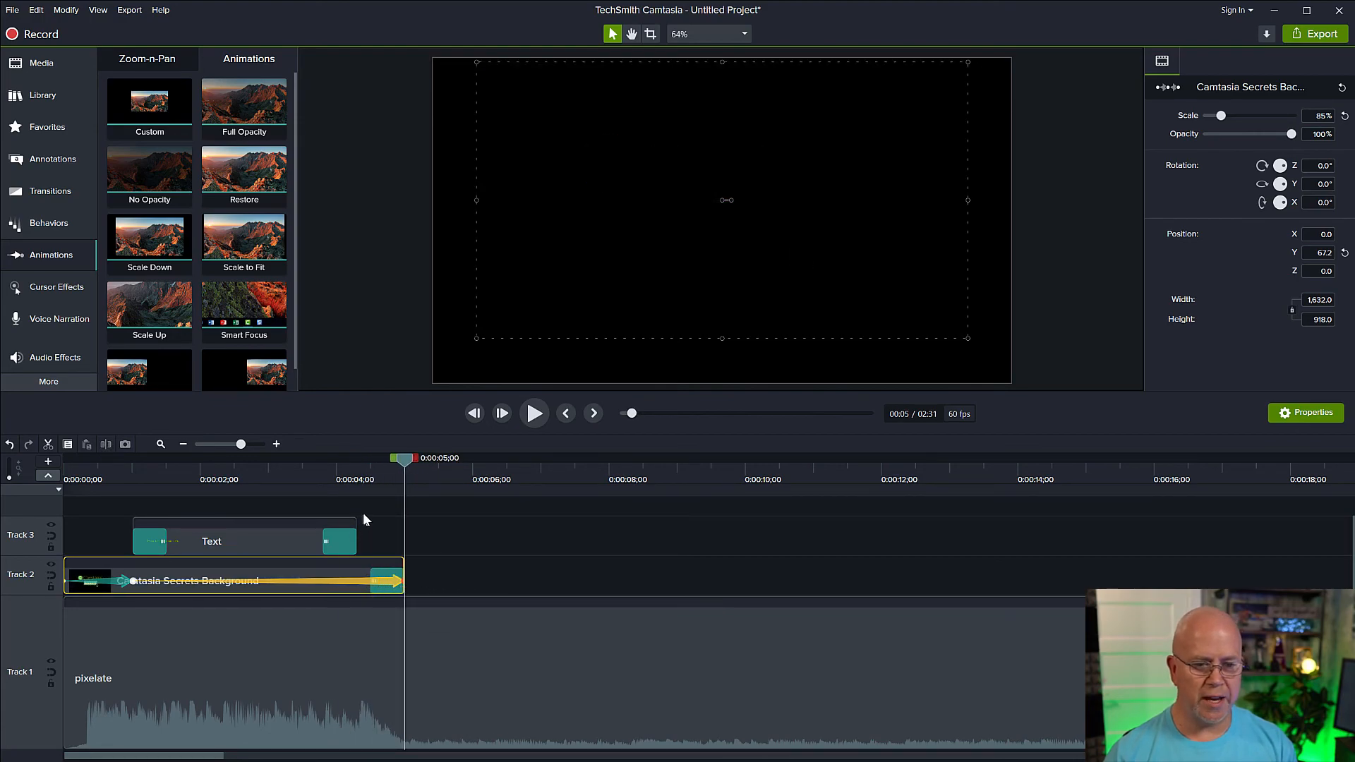
{"action": "left_click", "coordinate": [425, 500]}
{"action": "left_click_drag", "start_coordinate": [405, 460], "coordinate": [64, 461]}
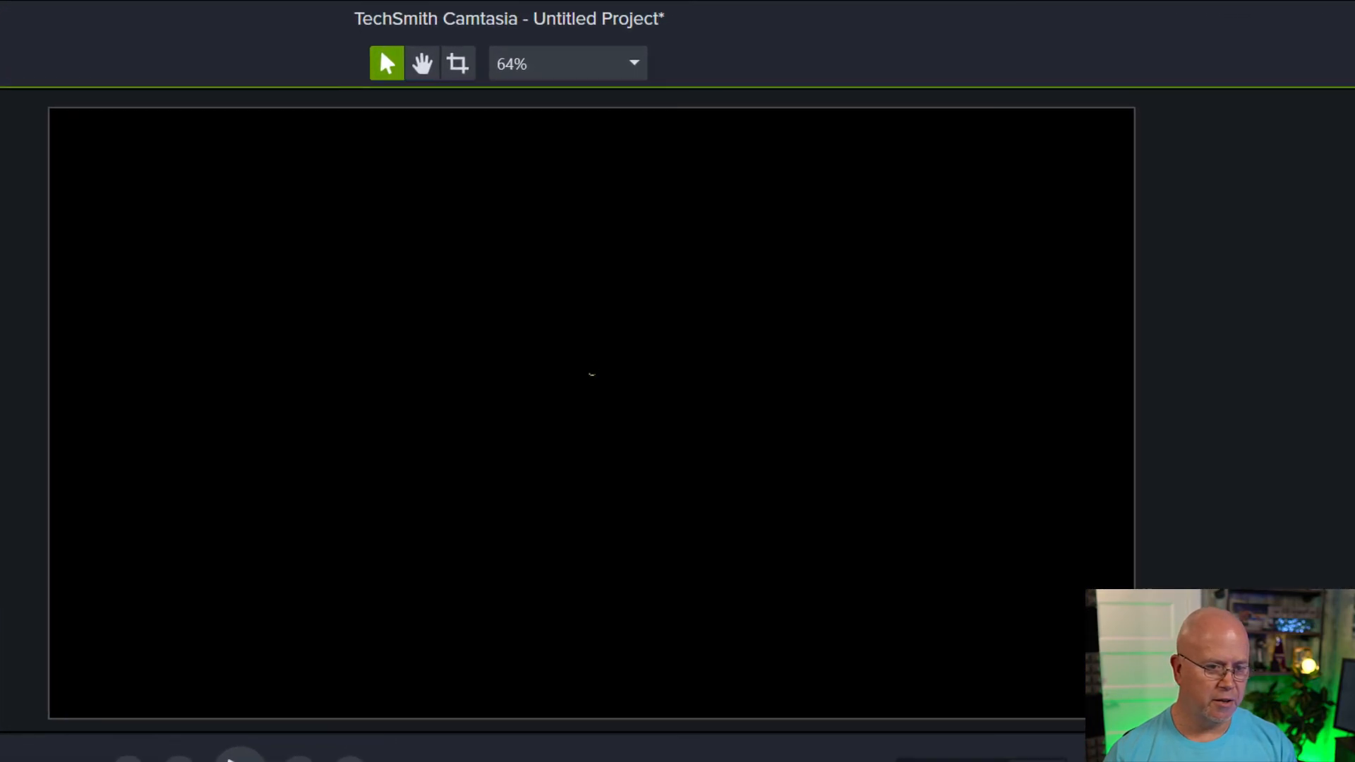
{"action": "key", "text": "space"}
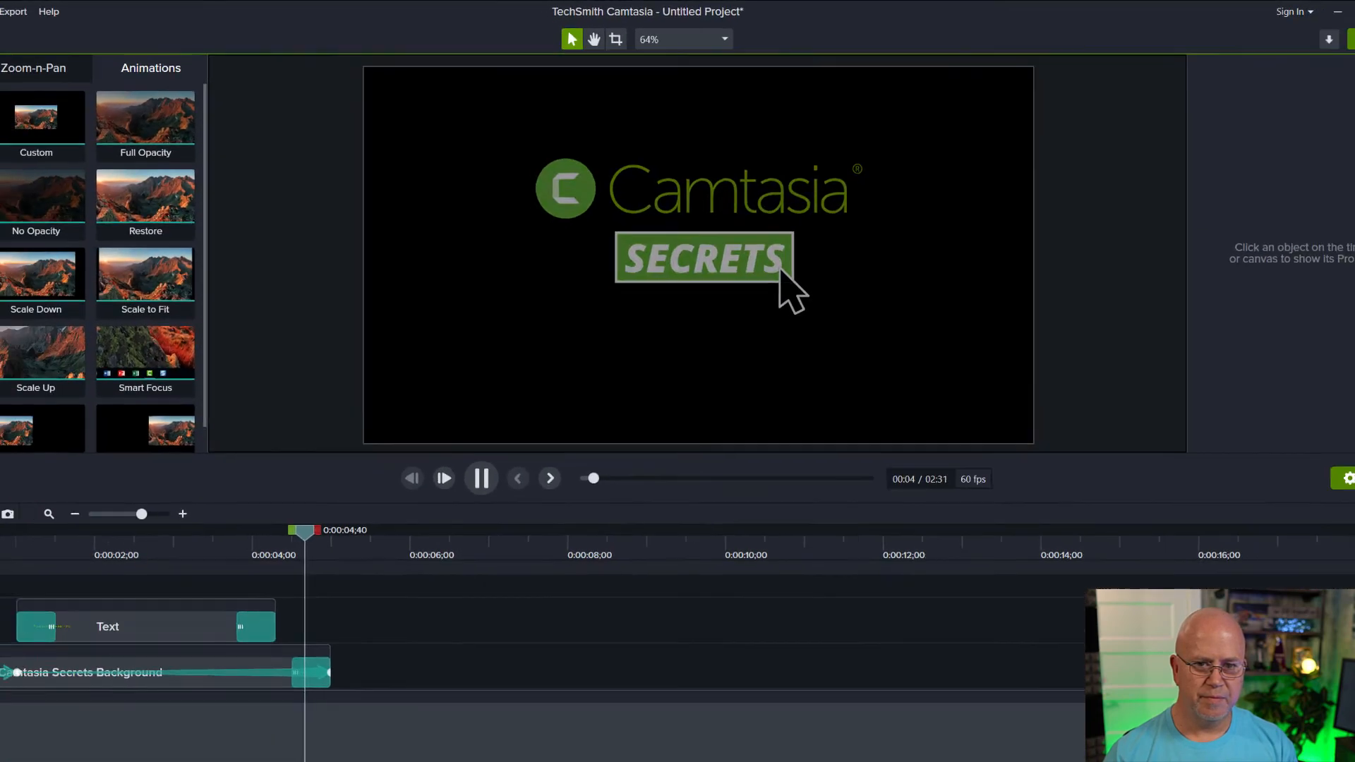
{"action": "key", "text": "space"}
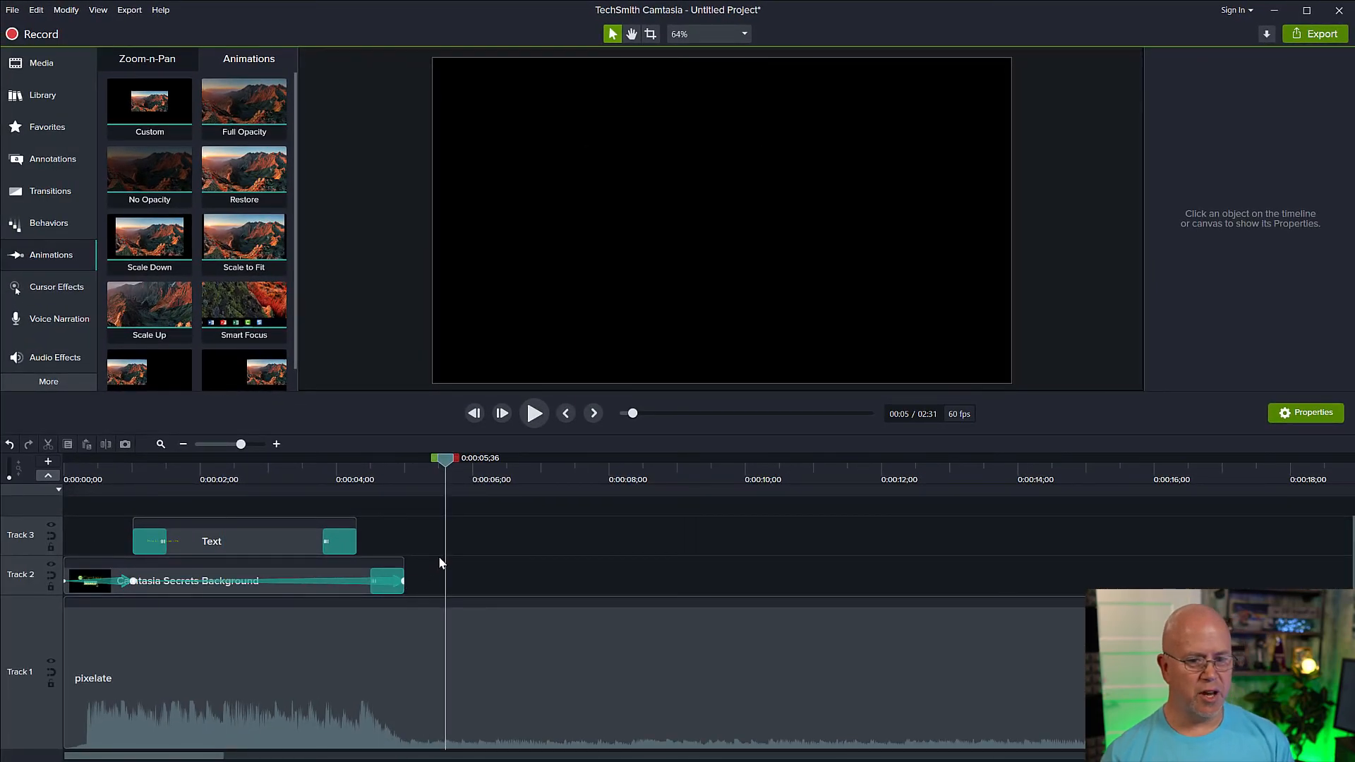